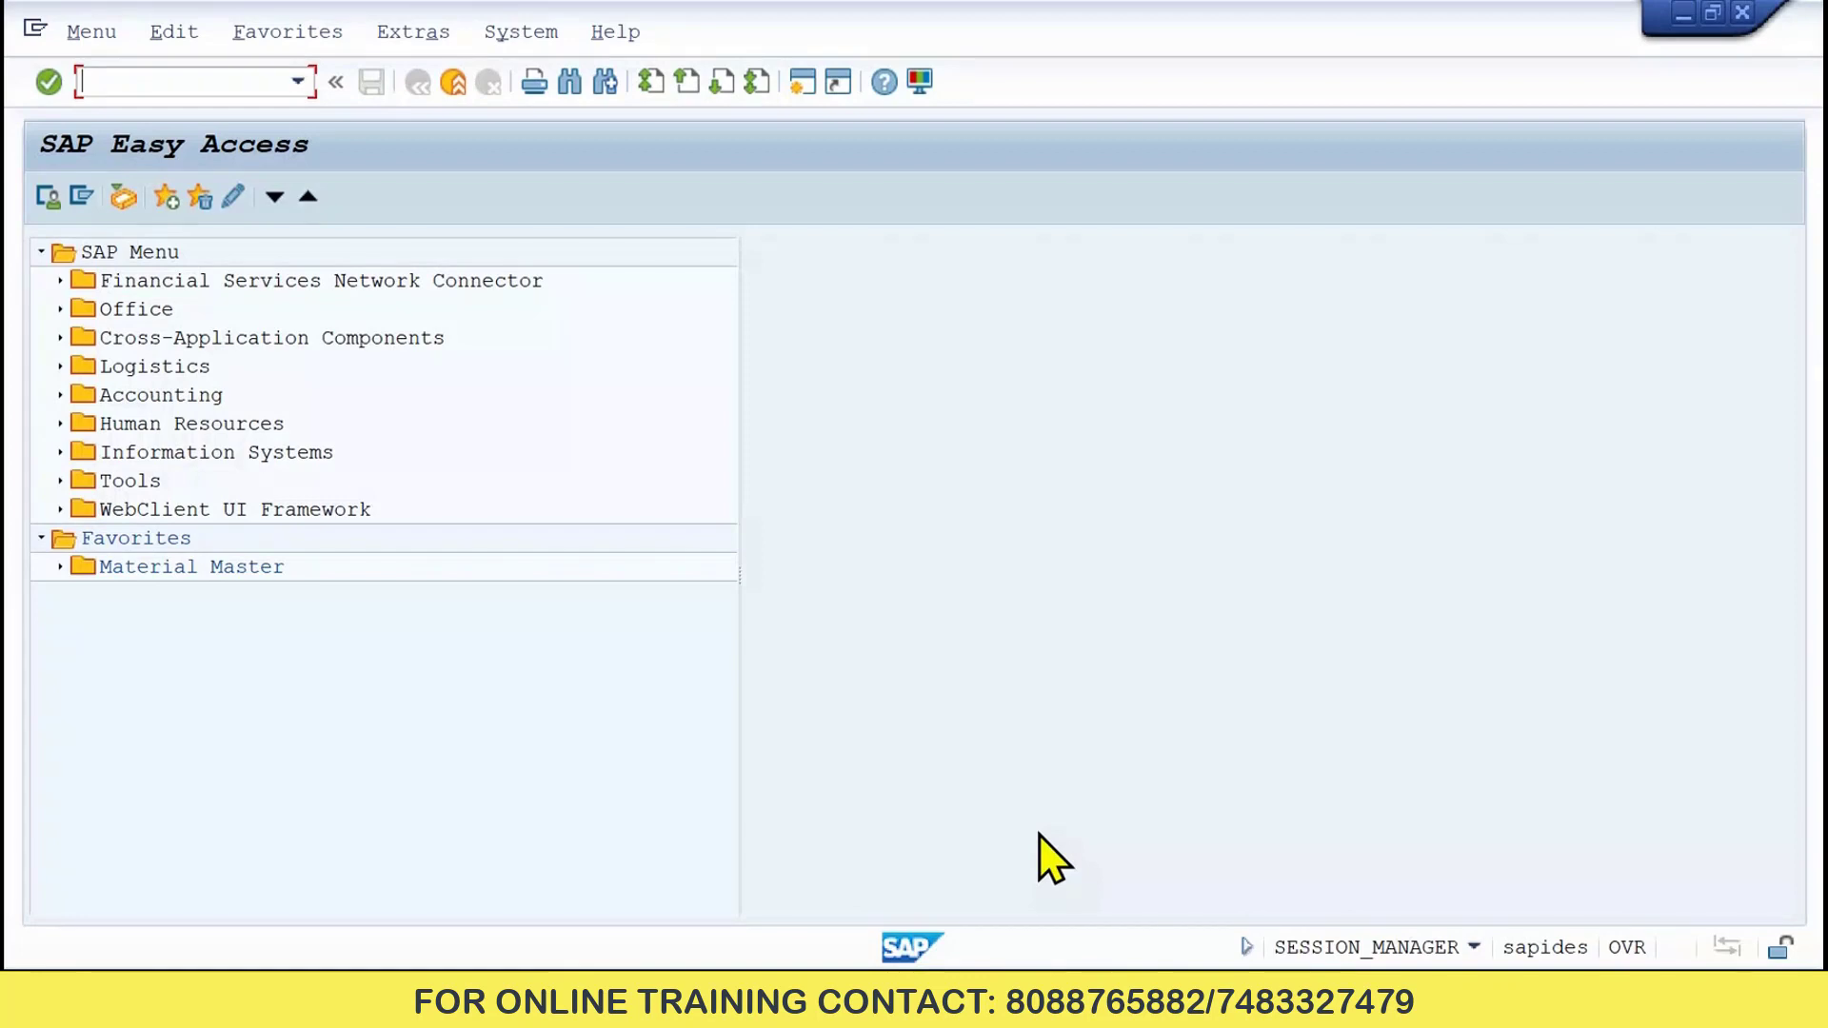
- Switch to PowerPoint to view the SAP MM Enterprise Structure slide and return to SAP Easy Access
mouse_move(1028, 1000)
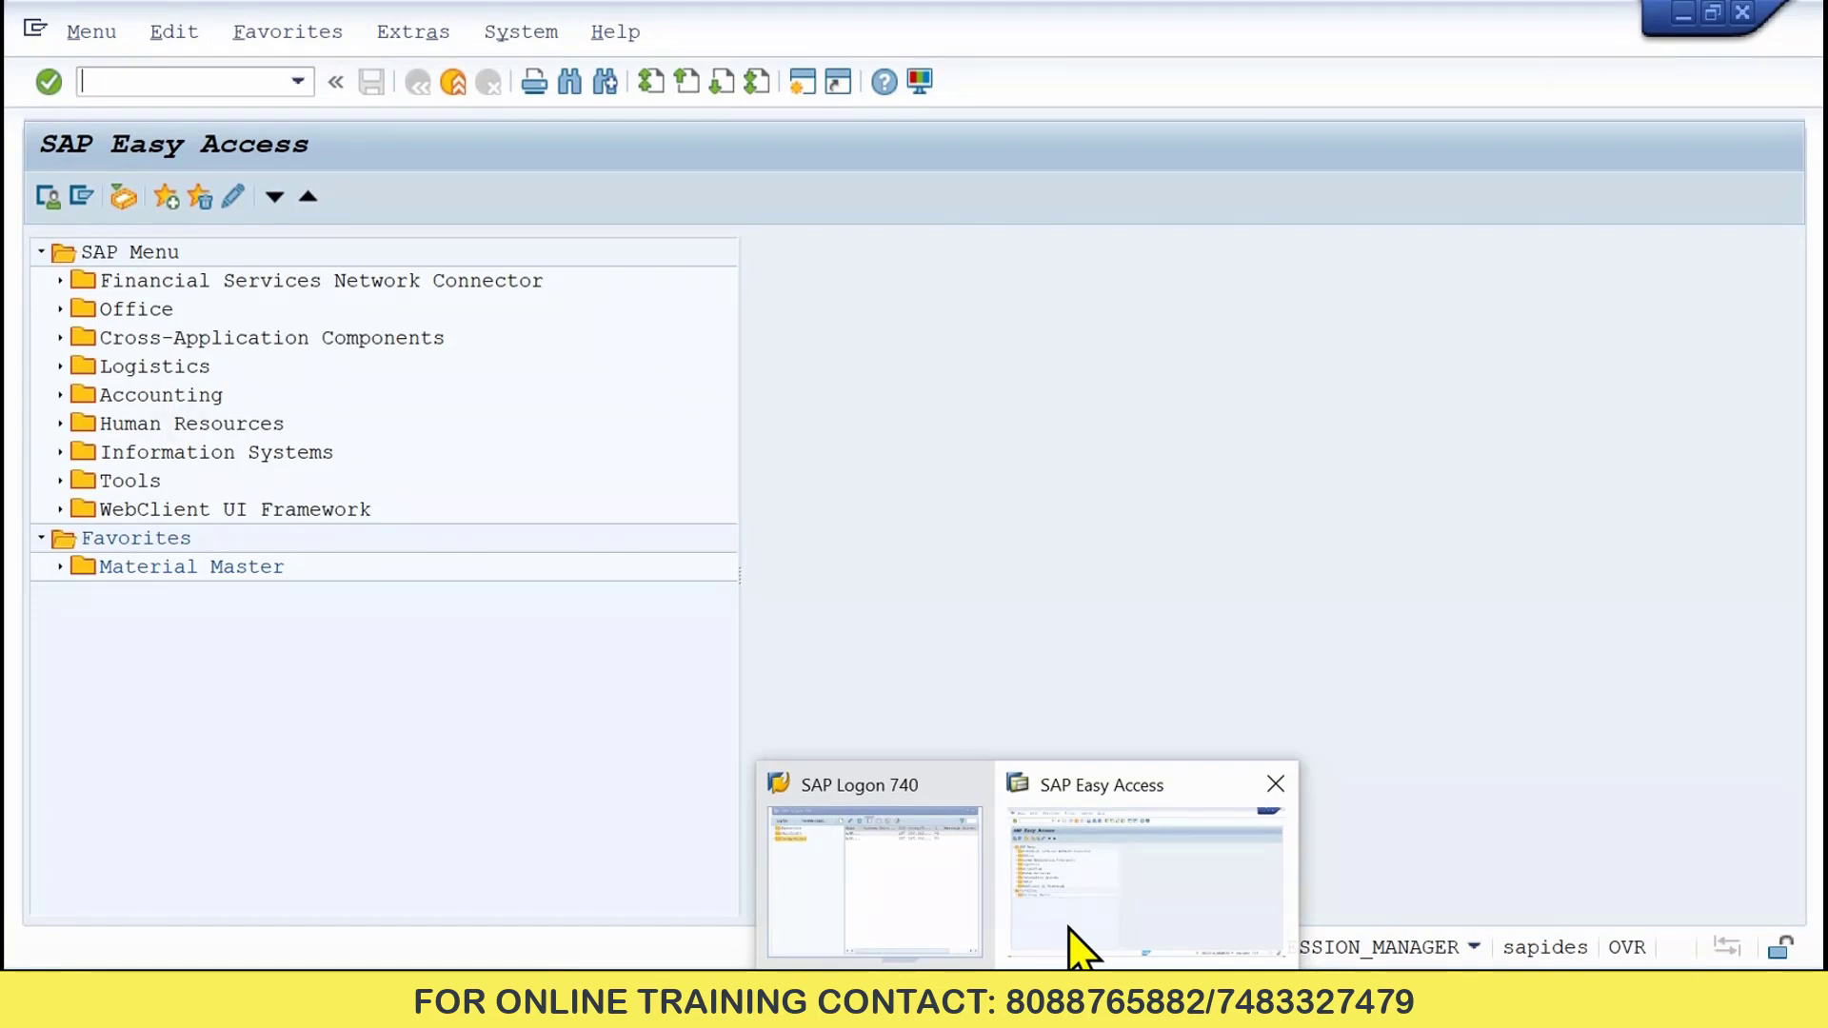
mouse_move(885, 1009)
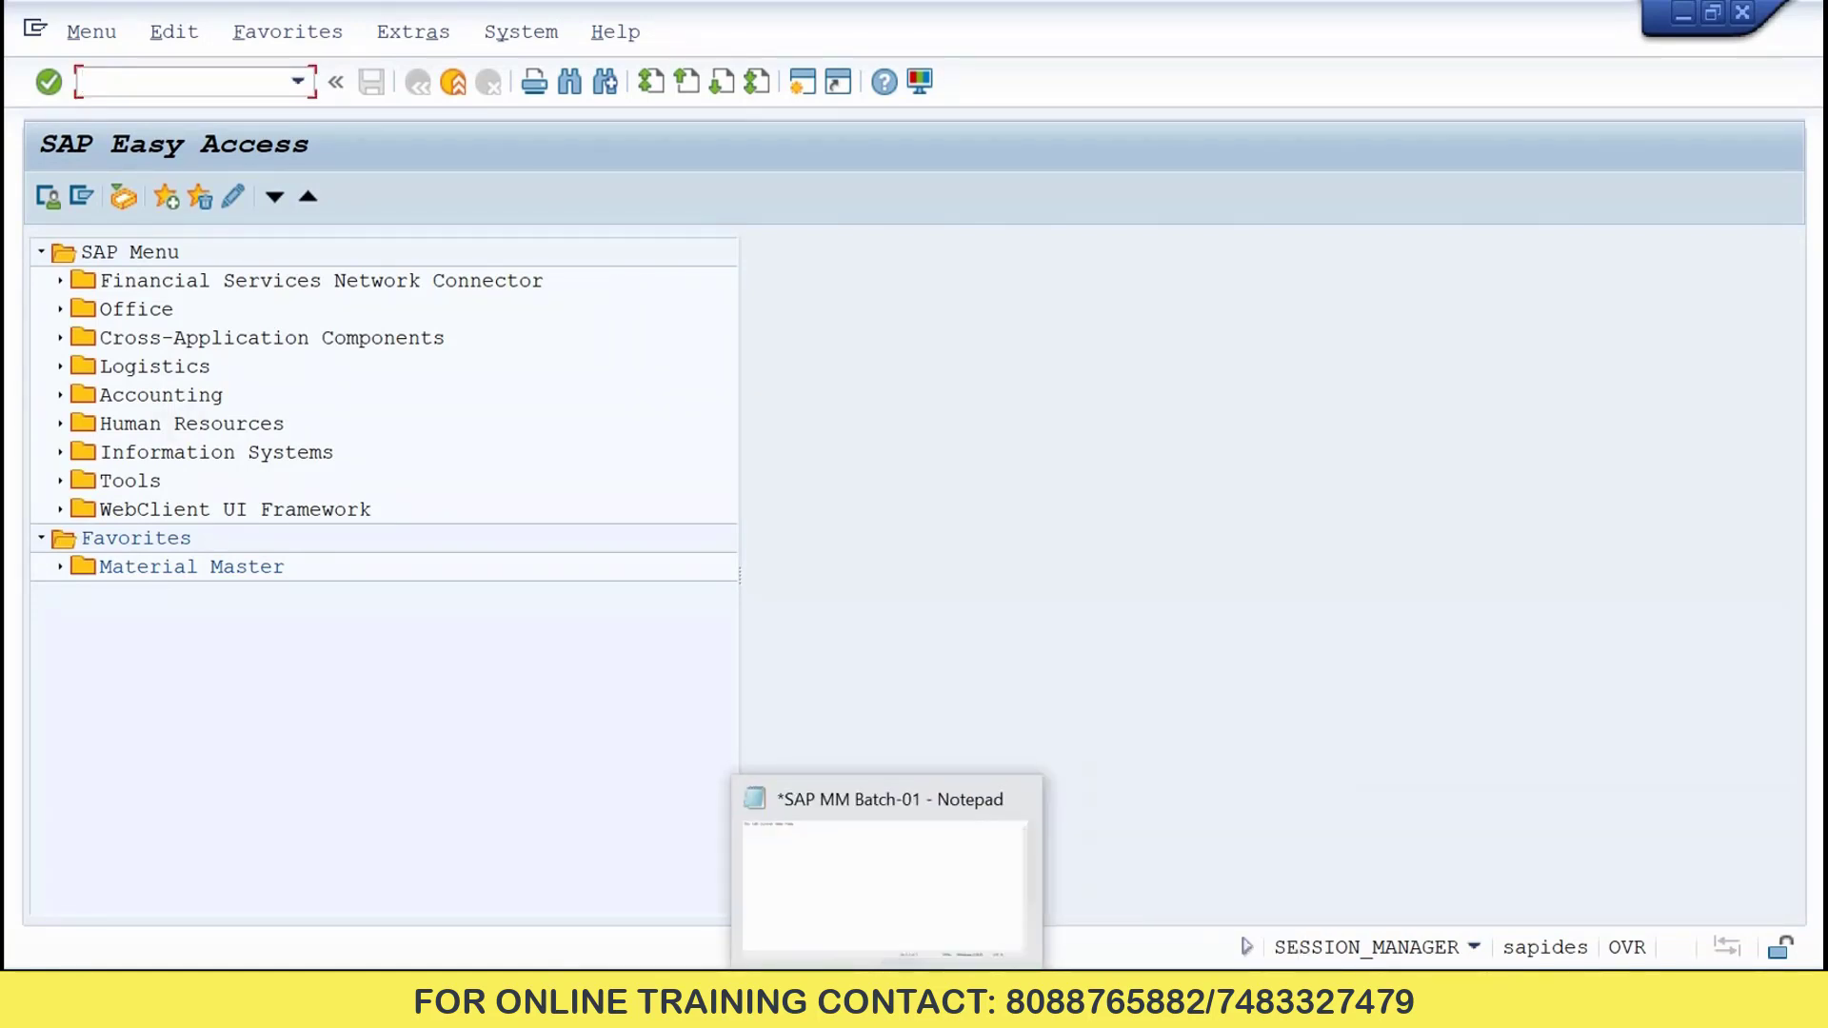
left_click(804, 1009)
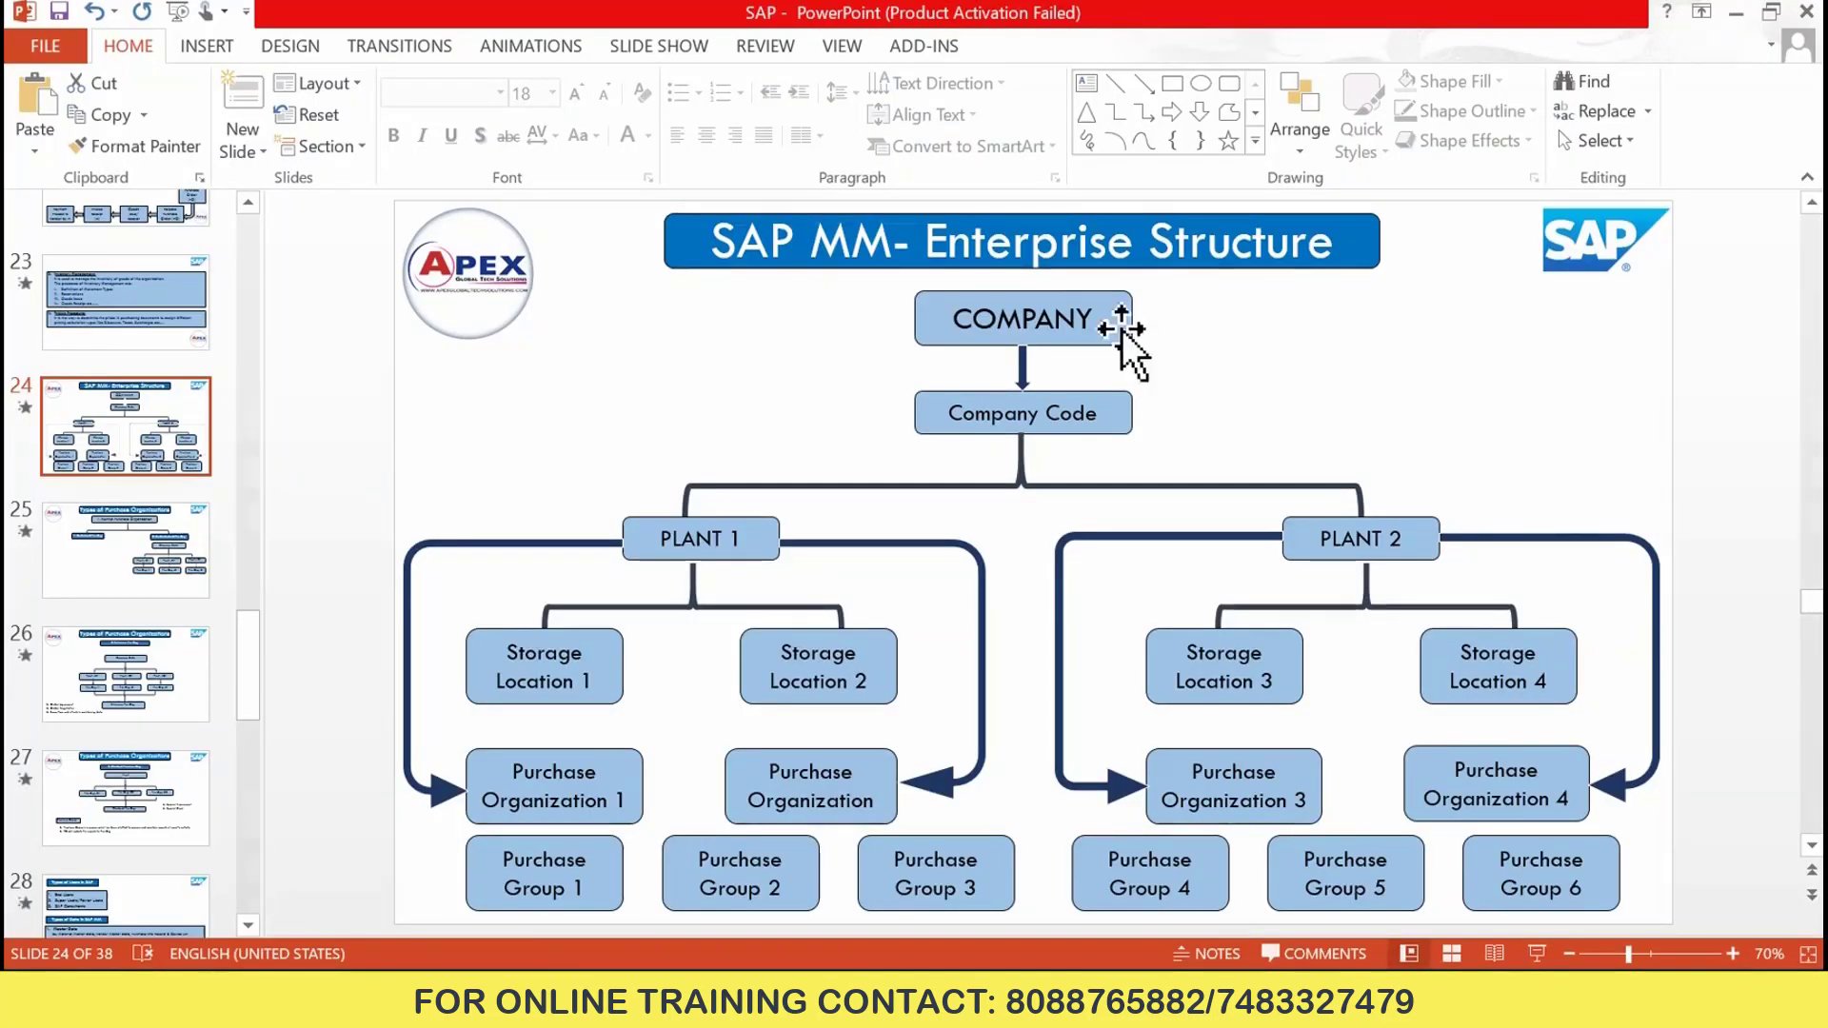
left_click(1053, 918)
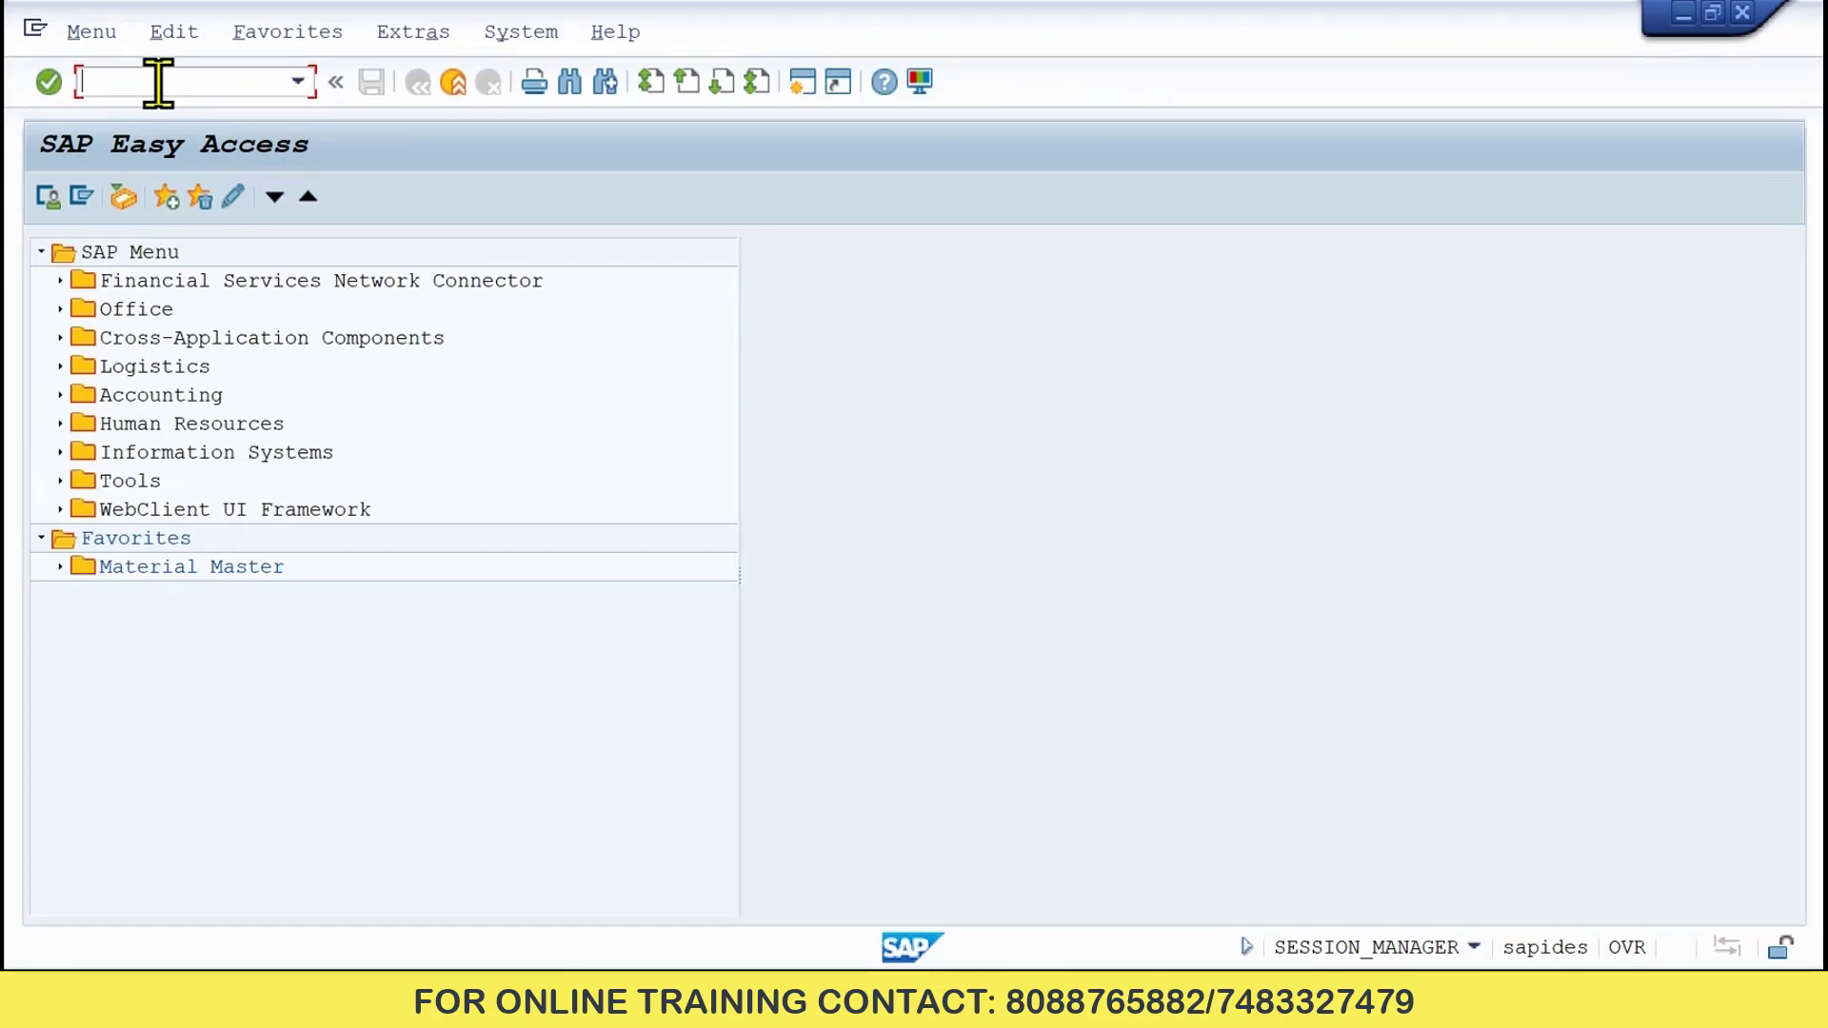
- Run transaction spro, display the SAP Reference IMG and expand its Enterprise Structure node
type("spro")
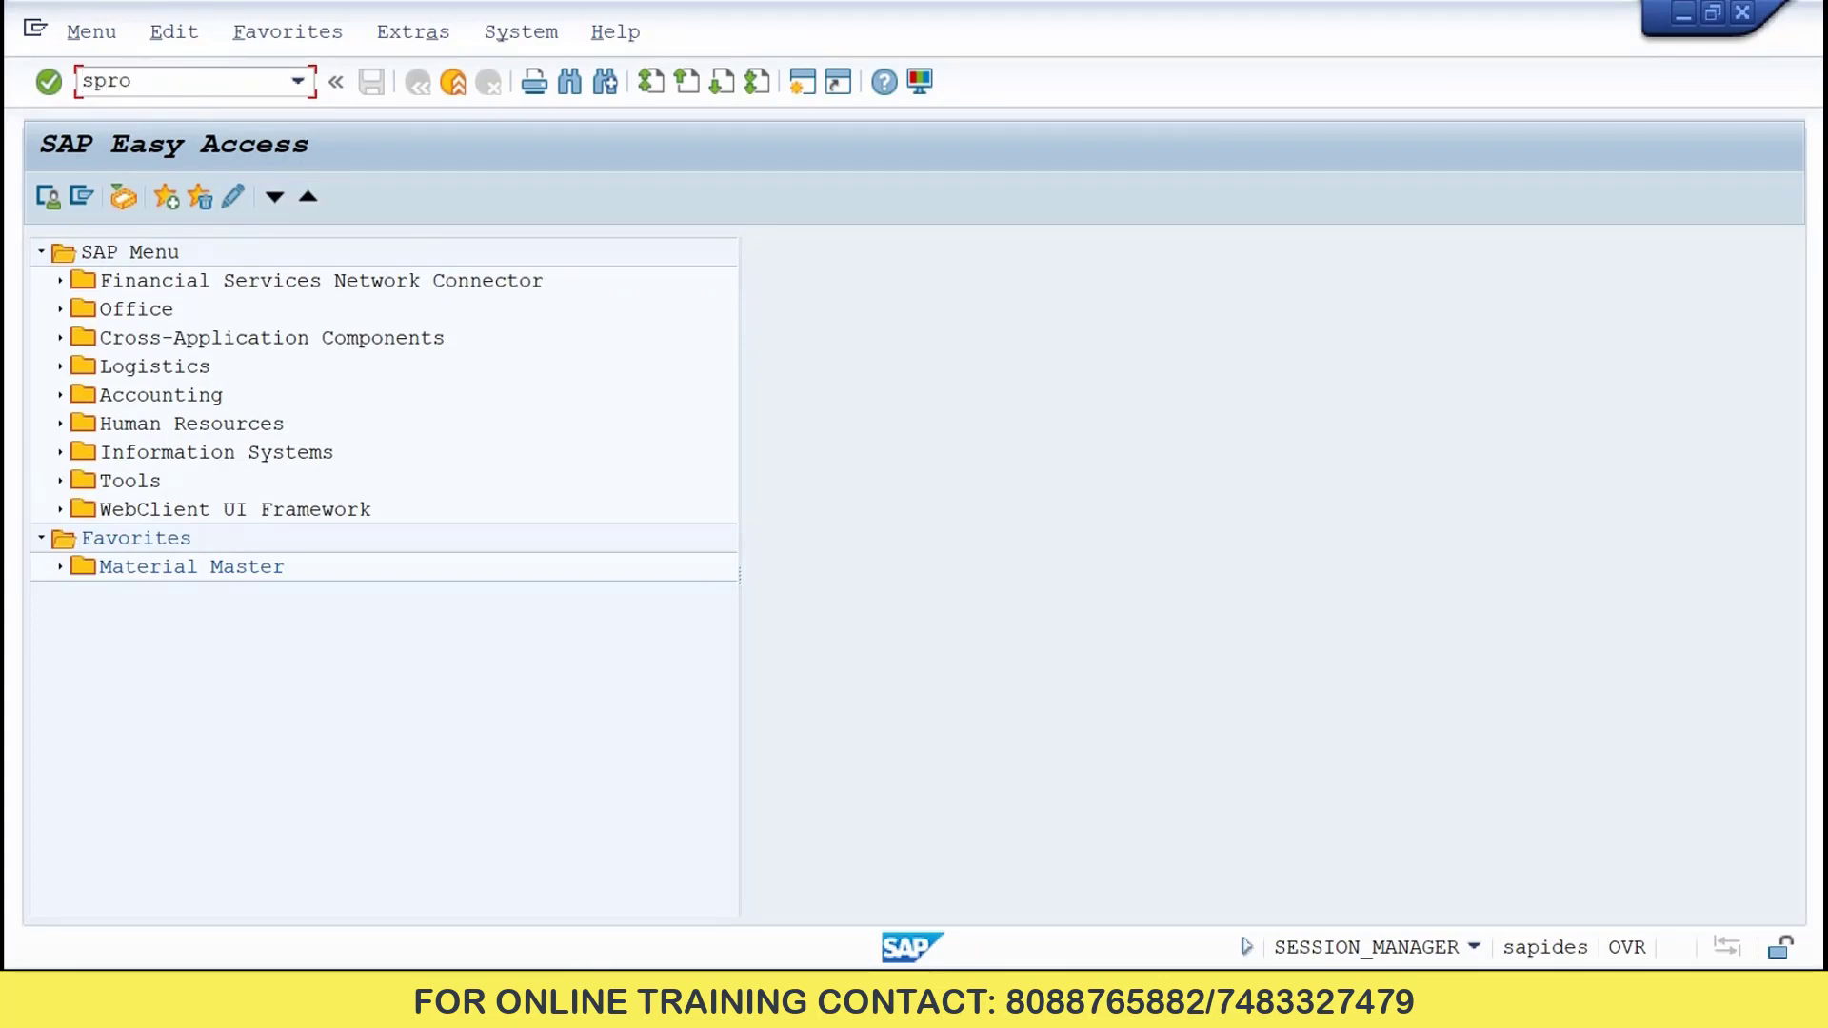
key("Return")
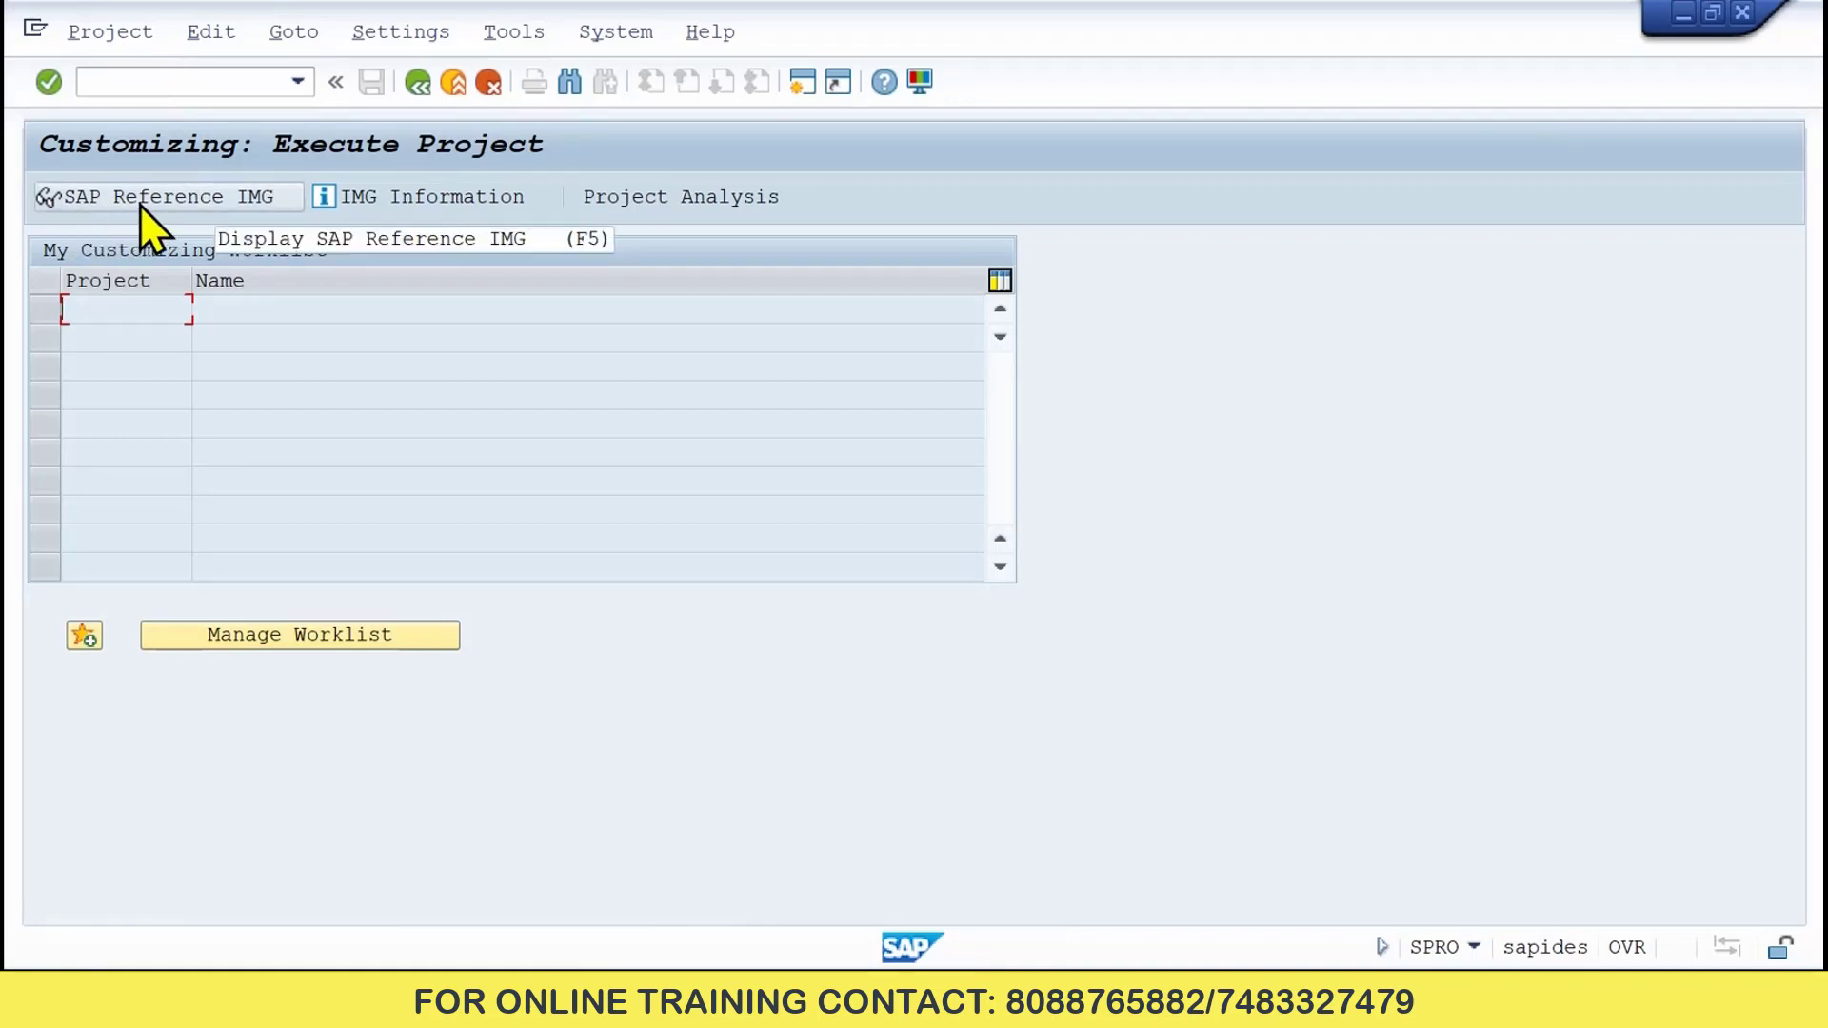
left_click(193, 207)
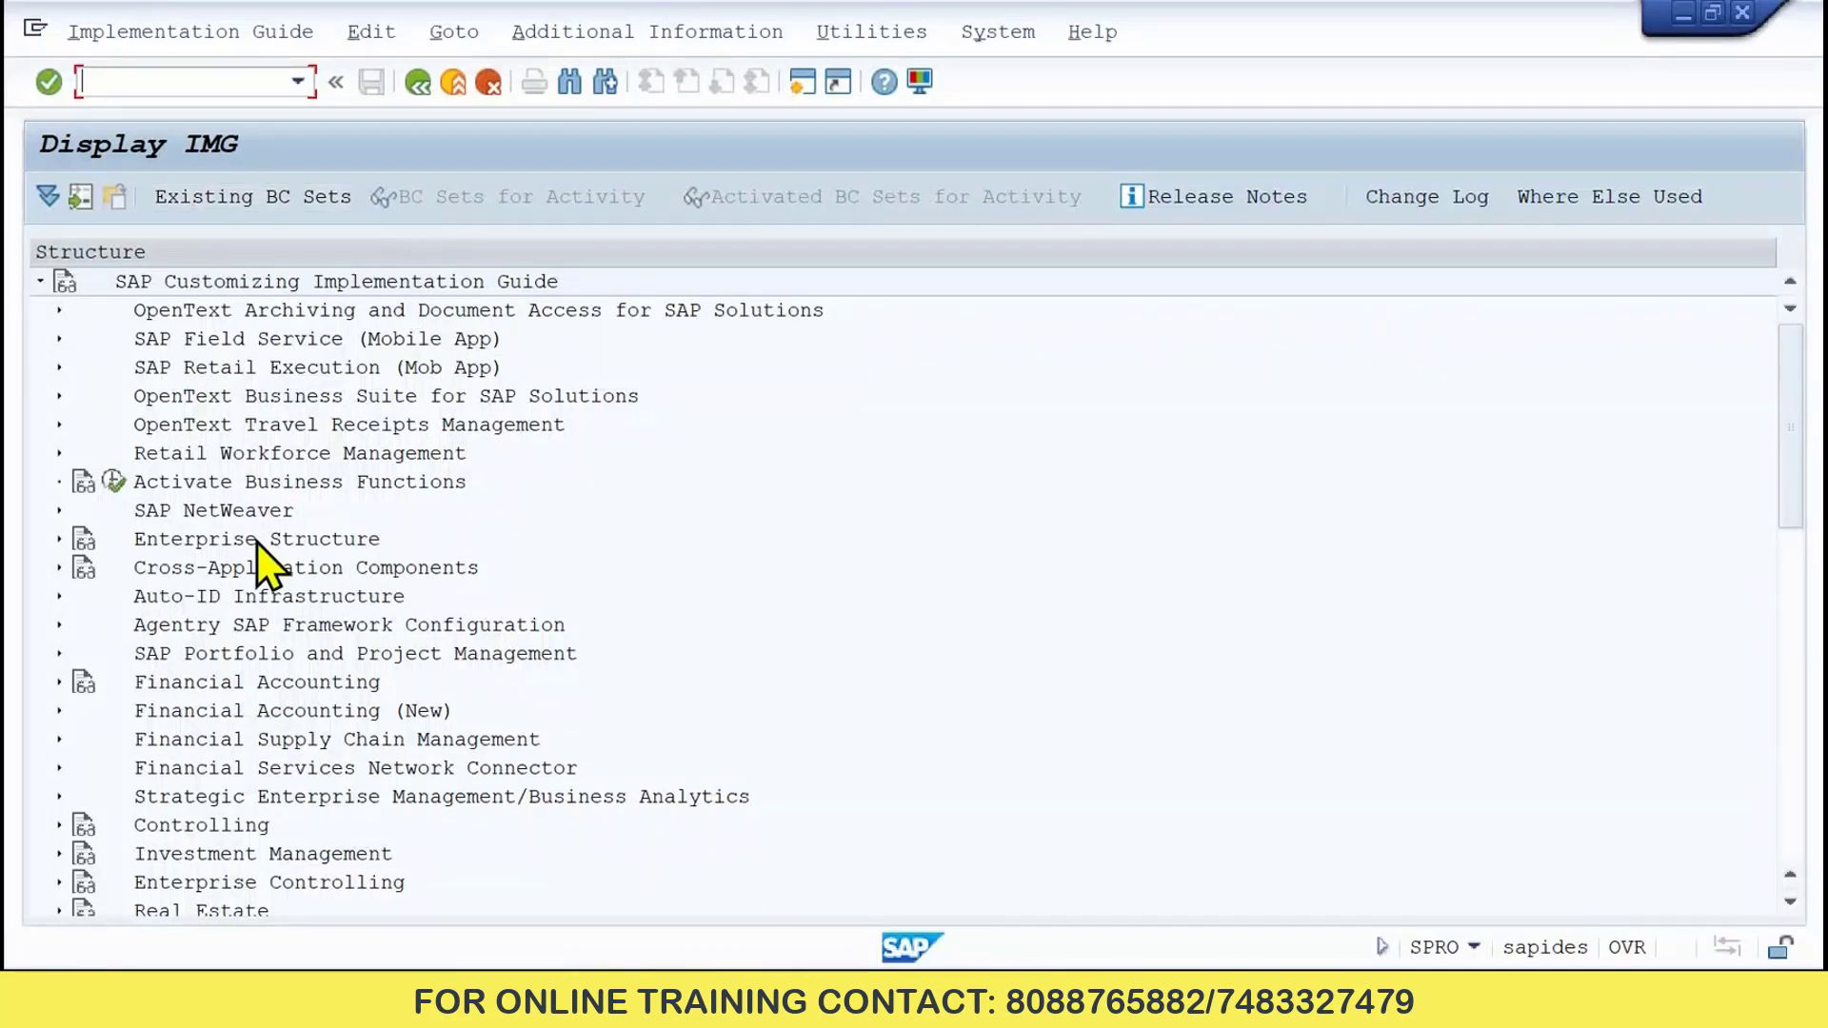
left_click(59, 539)
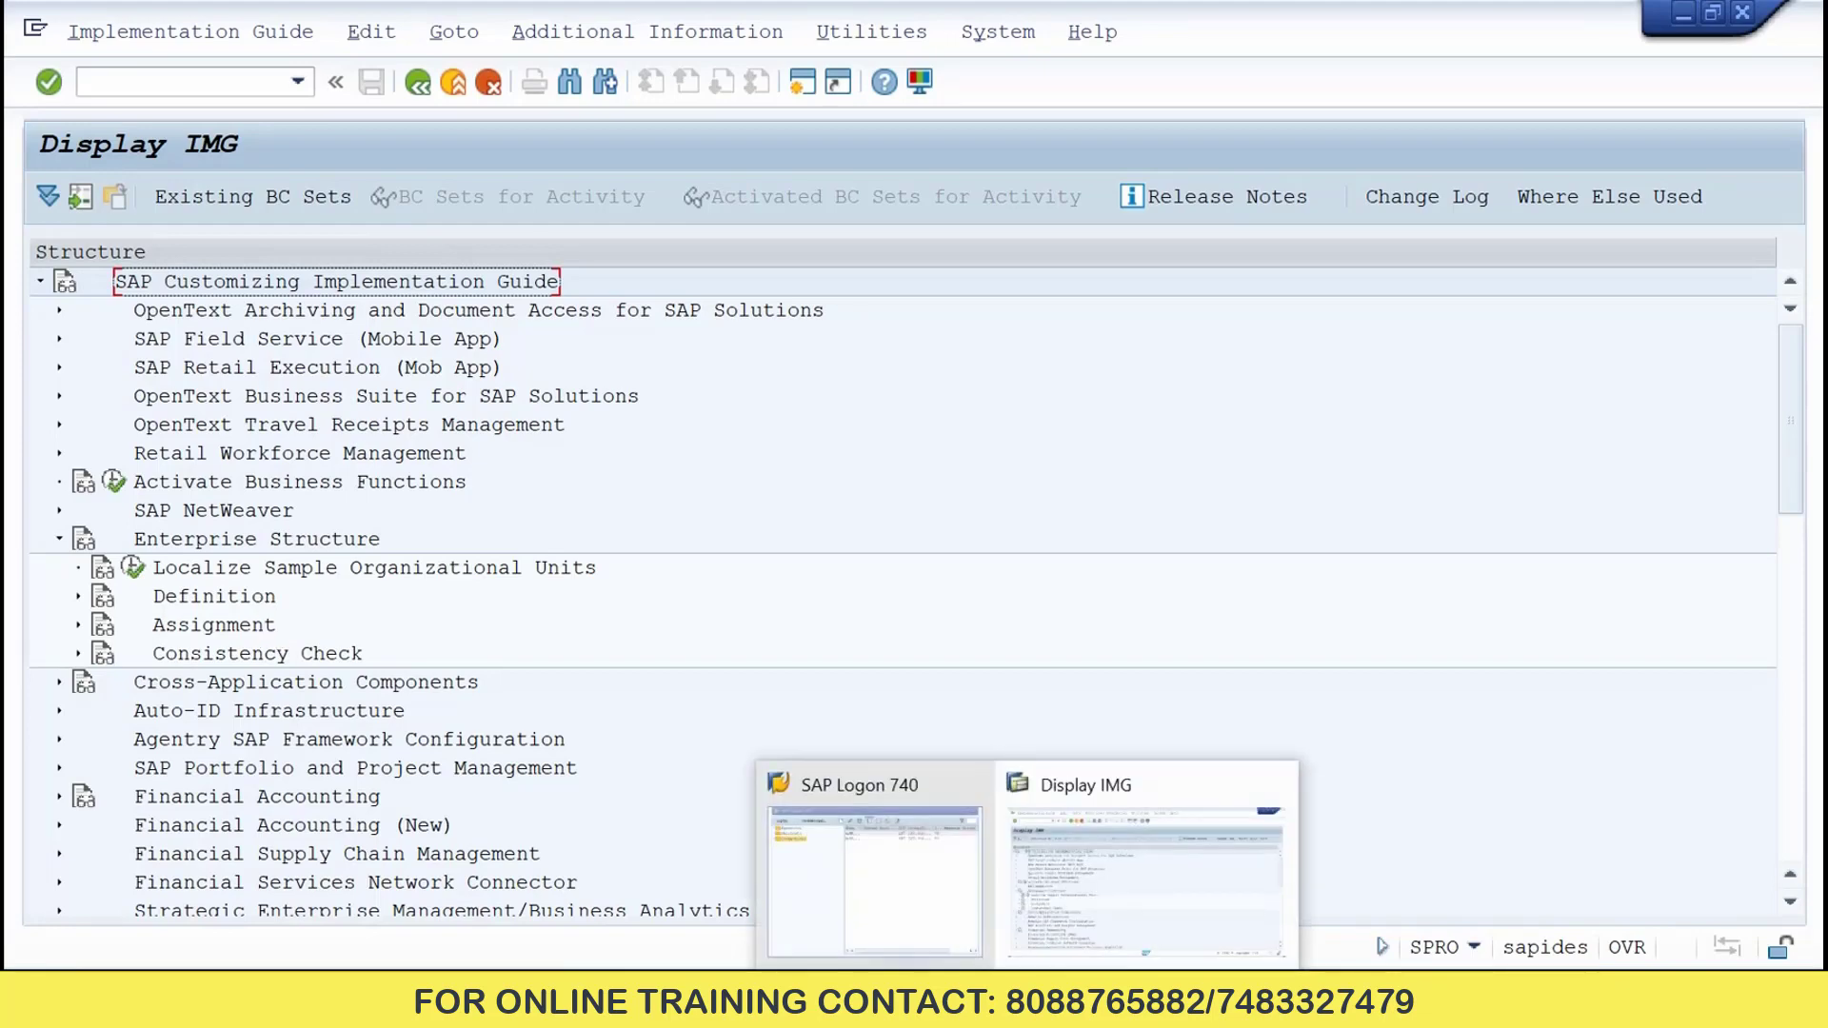
- Compare the Enterprise Structure node with the hierarchy slide in PowerPoint and return to the SAP Display IMG window
left_click(816, 836)
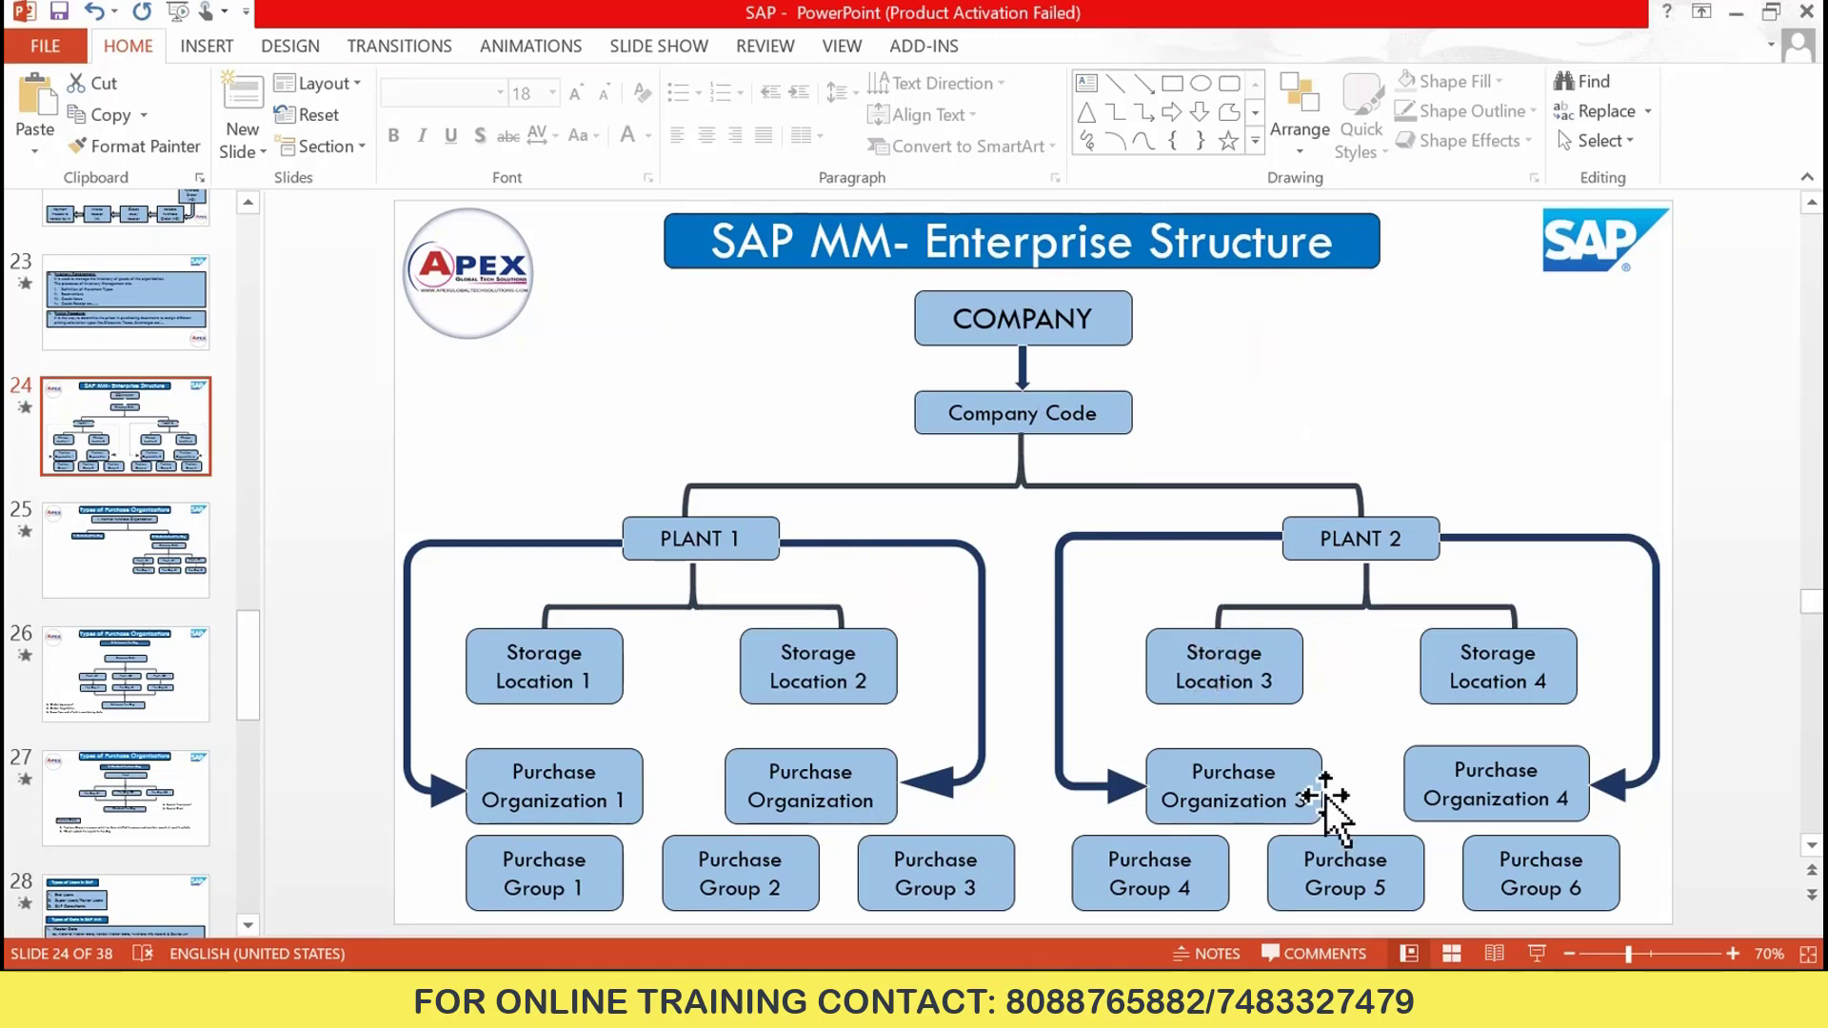
mouse_move(1029, 1009)
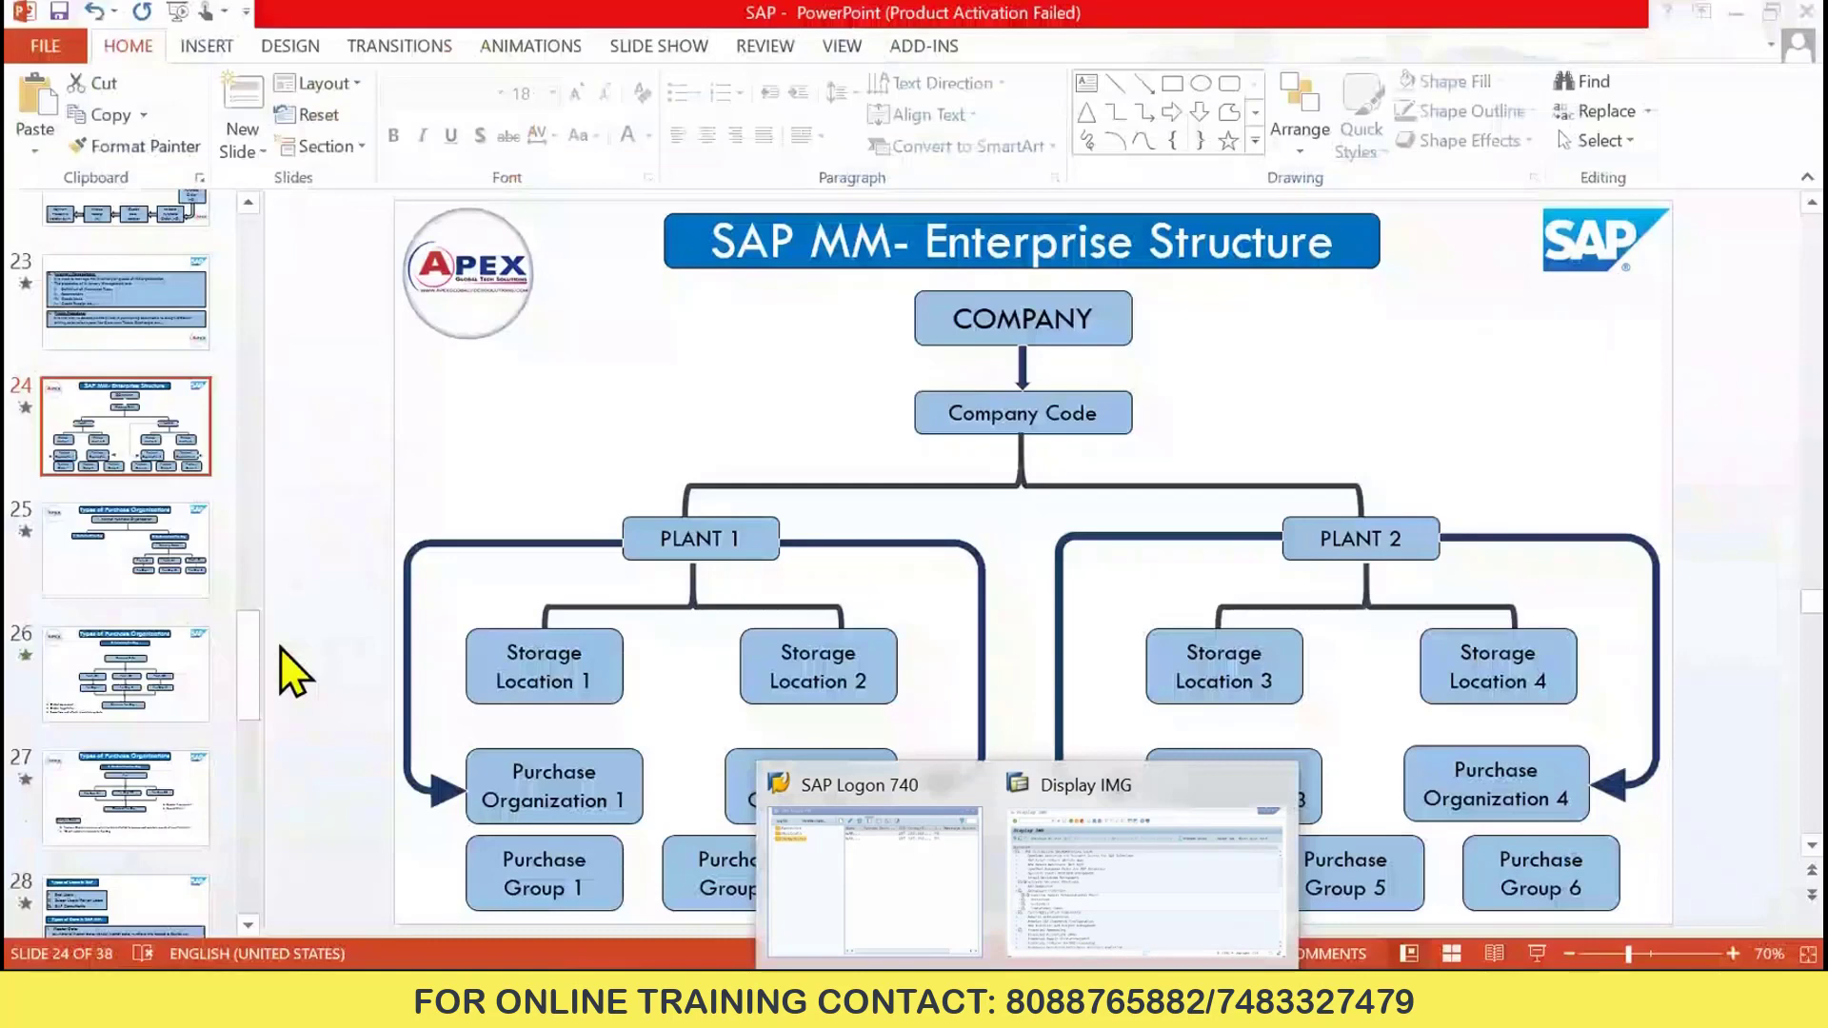
left_click(1142, 876)
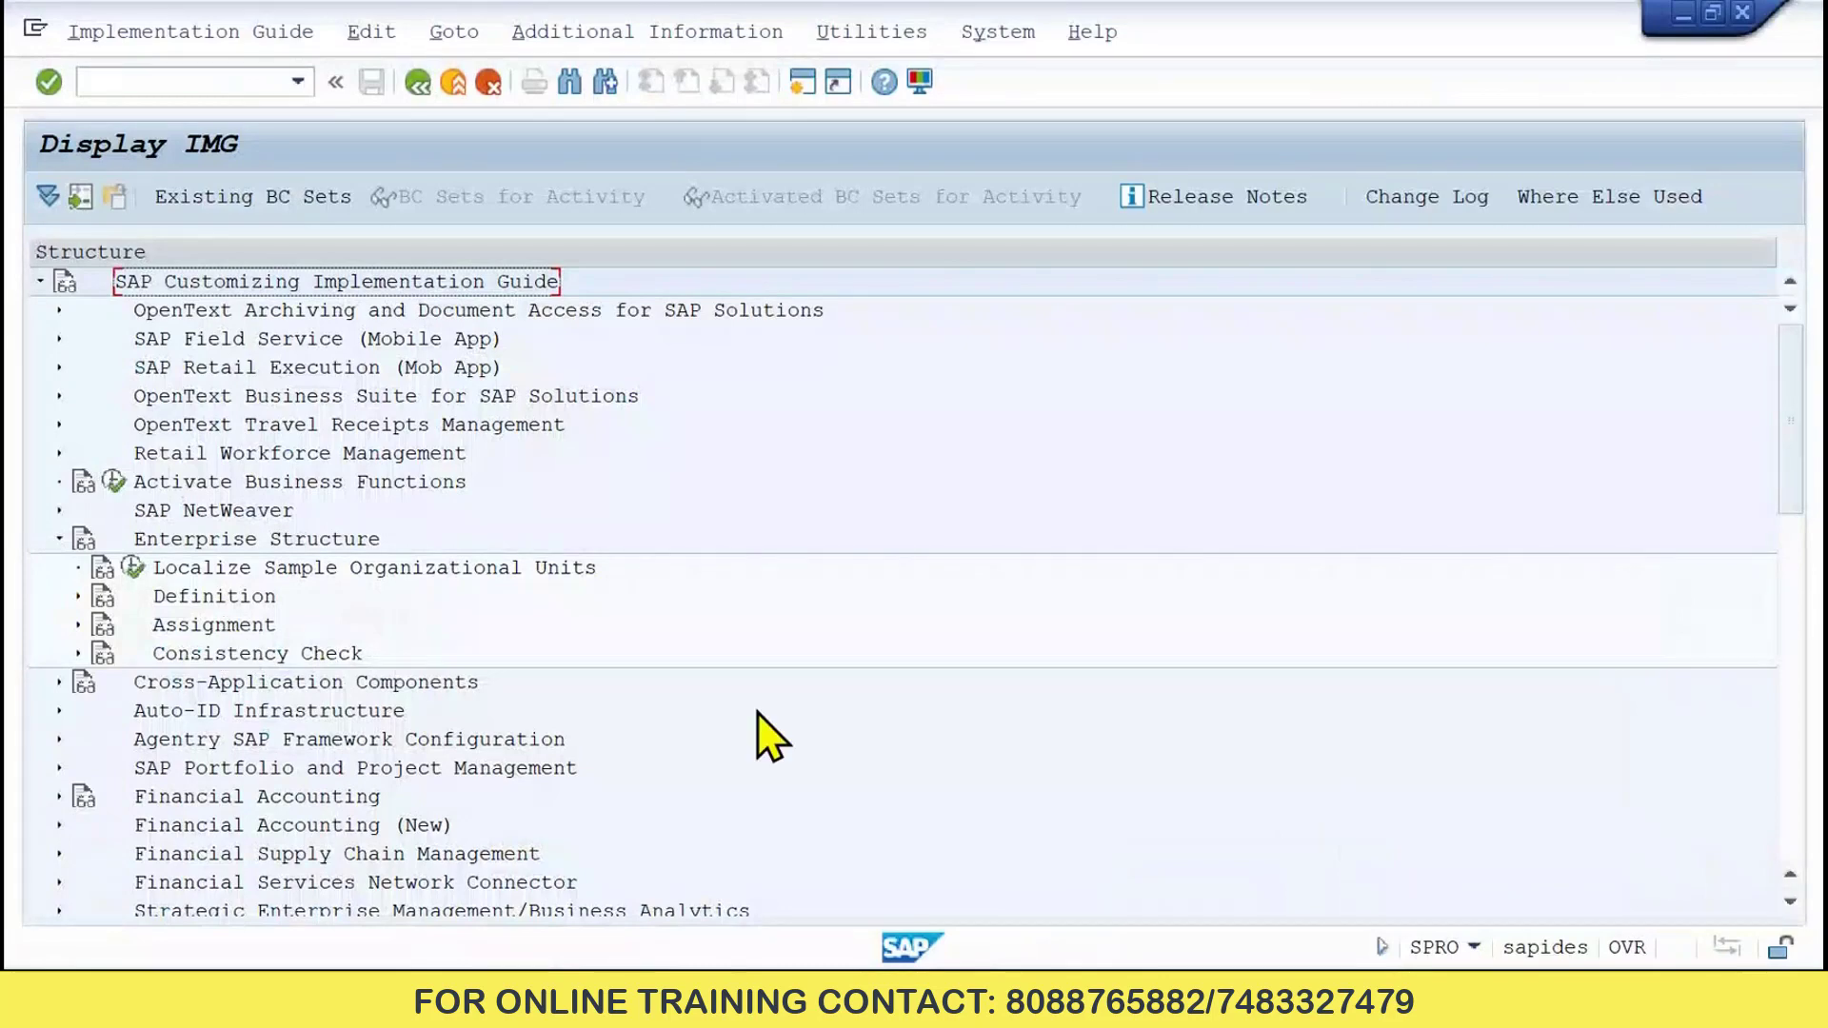
mouse_move(956, 1009)
left_click(845, 856)
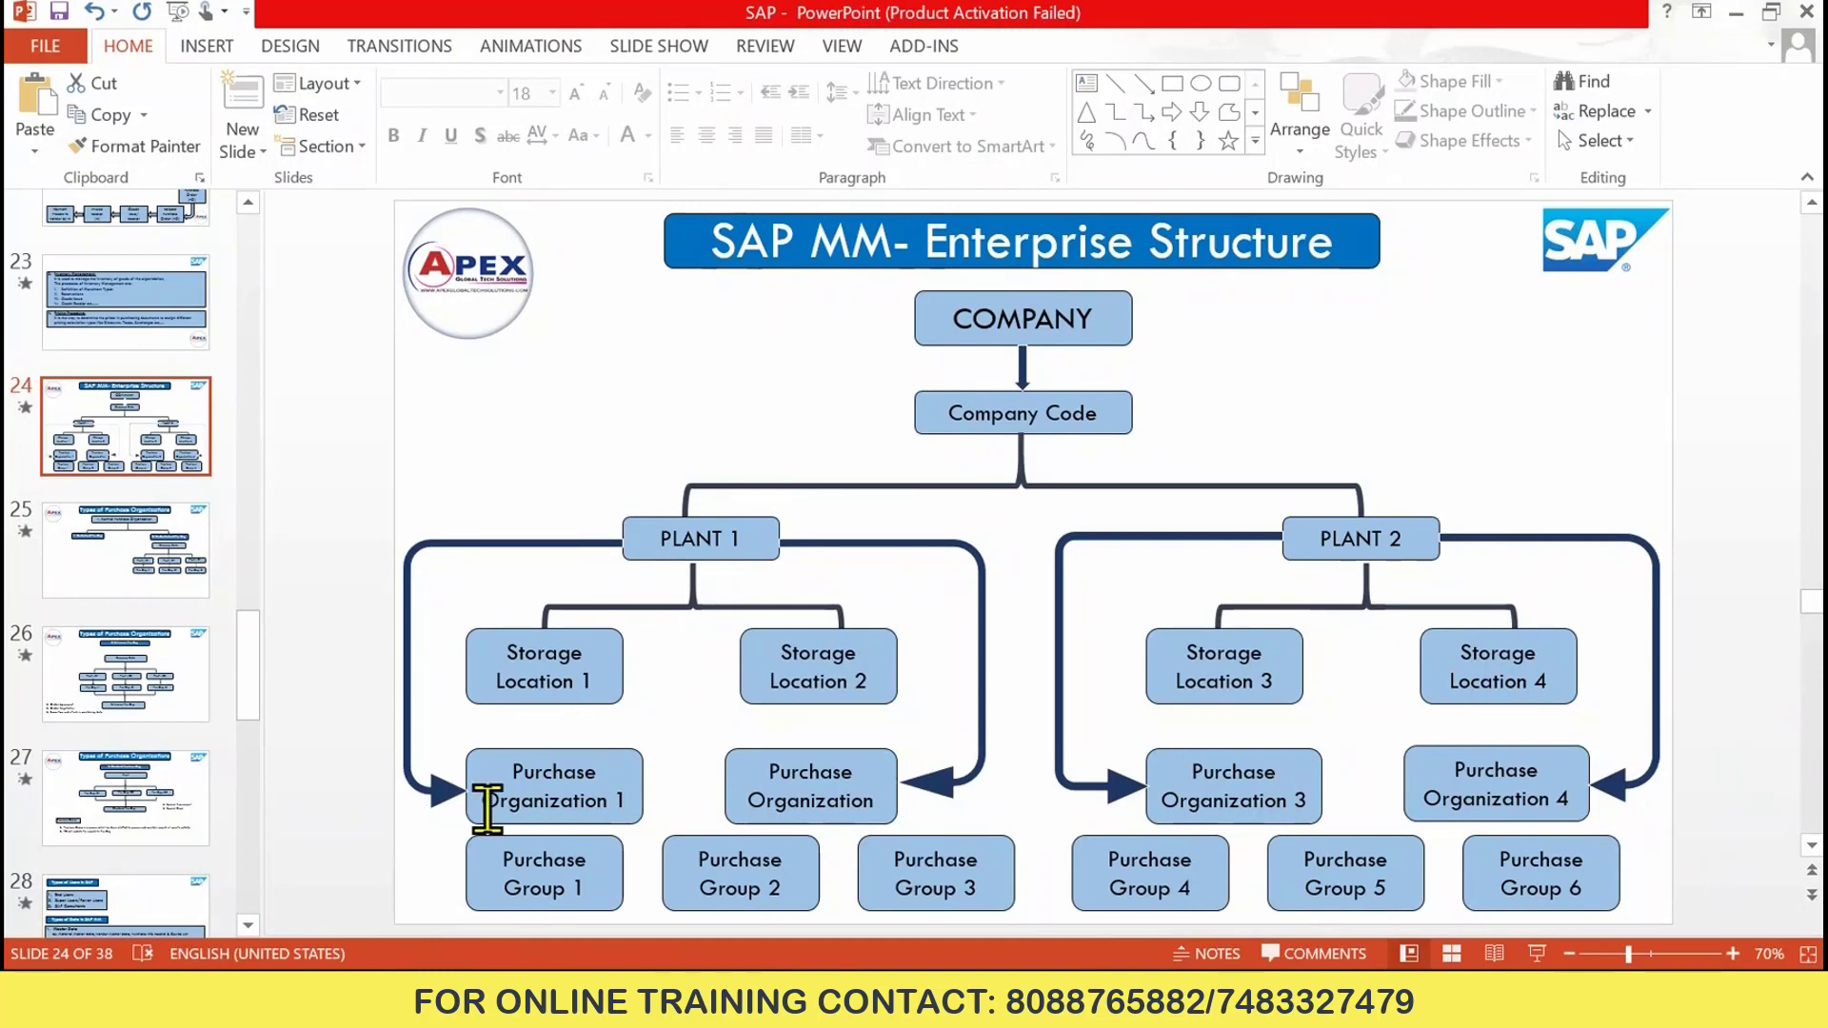
mouse_move(1056, 956)
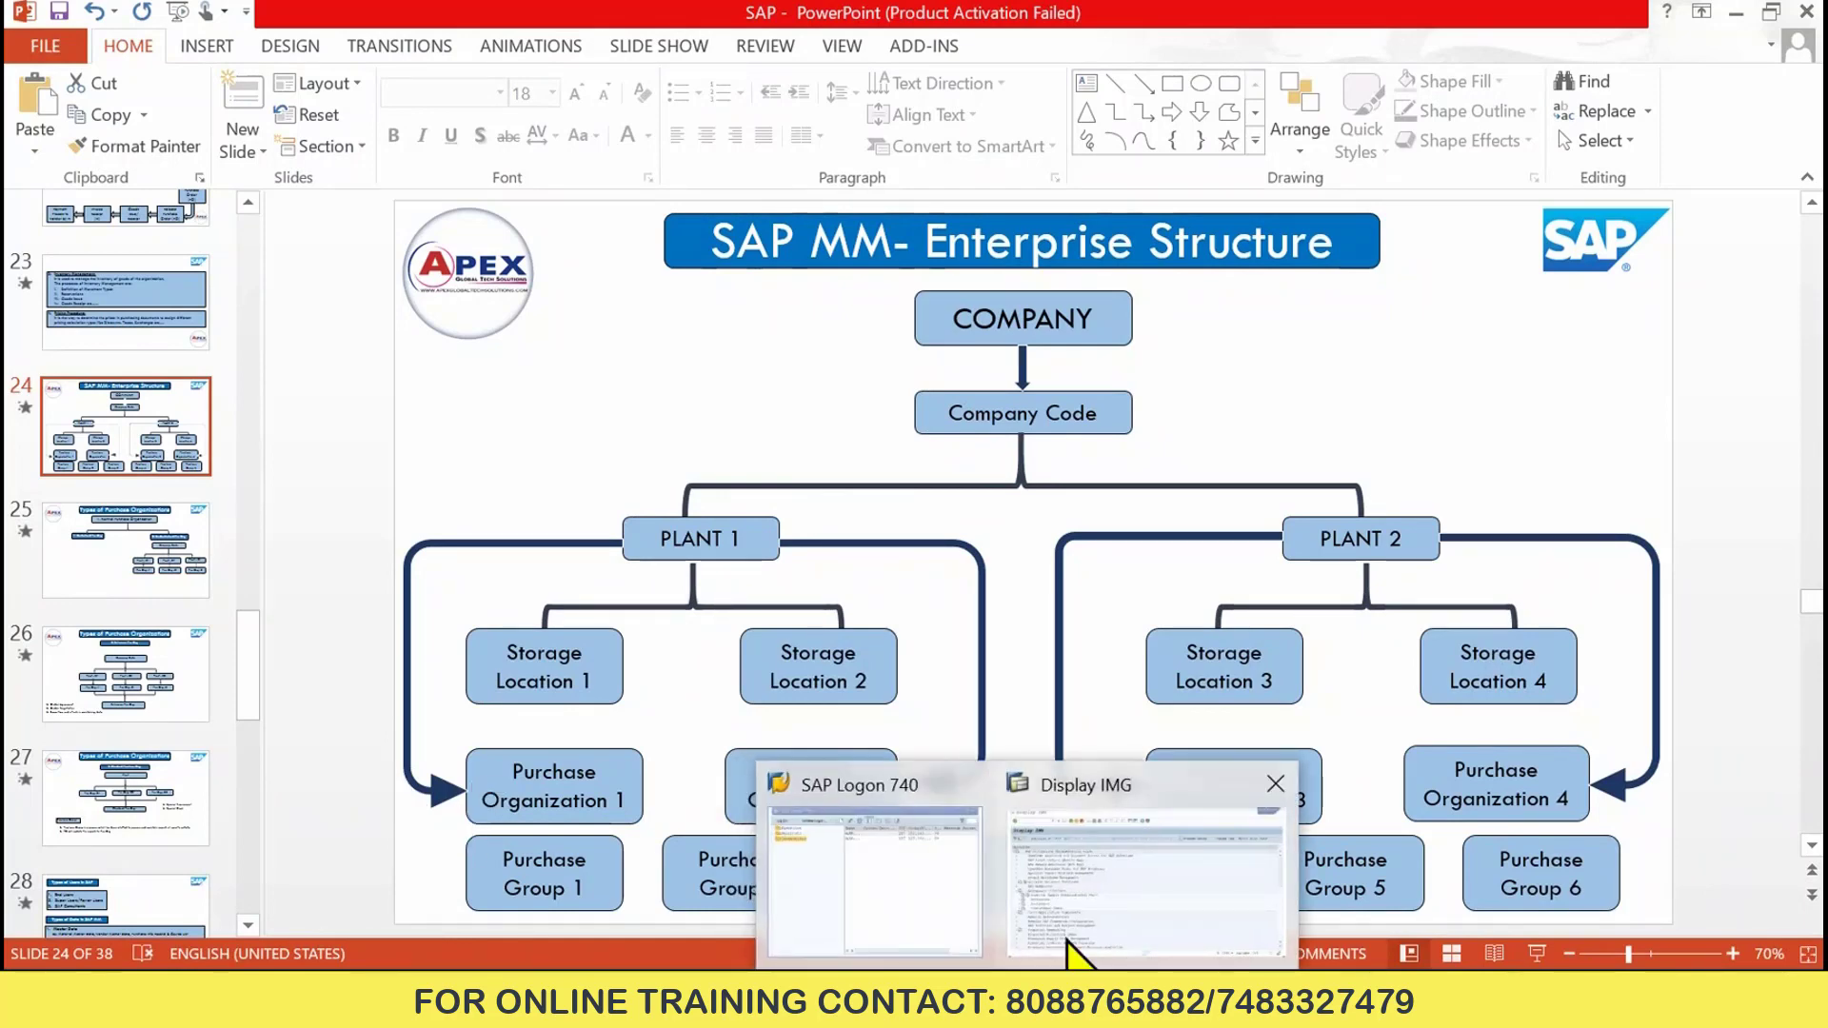
left_click(1071, 950)
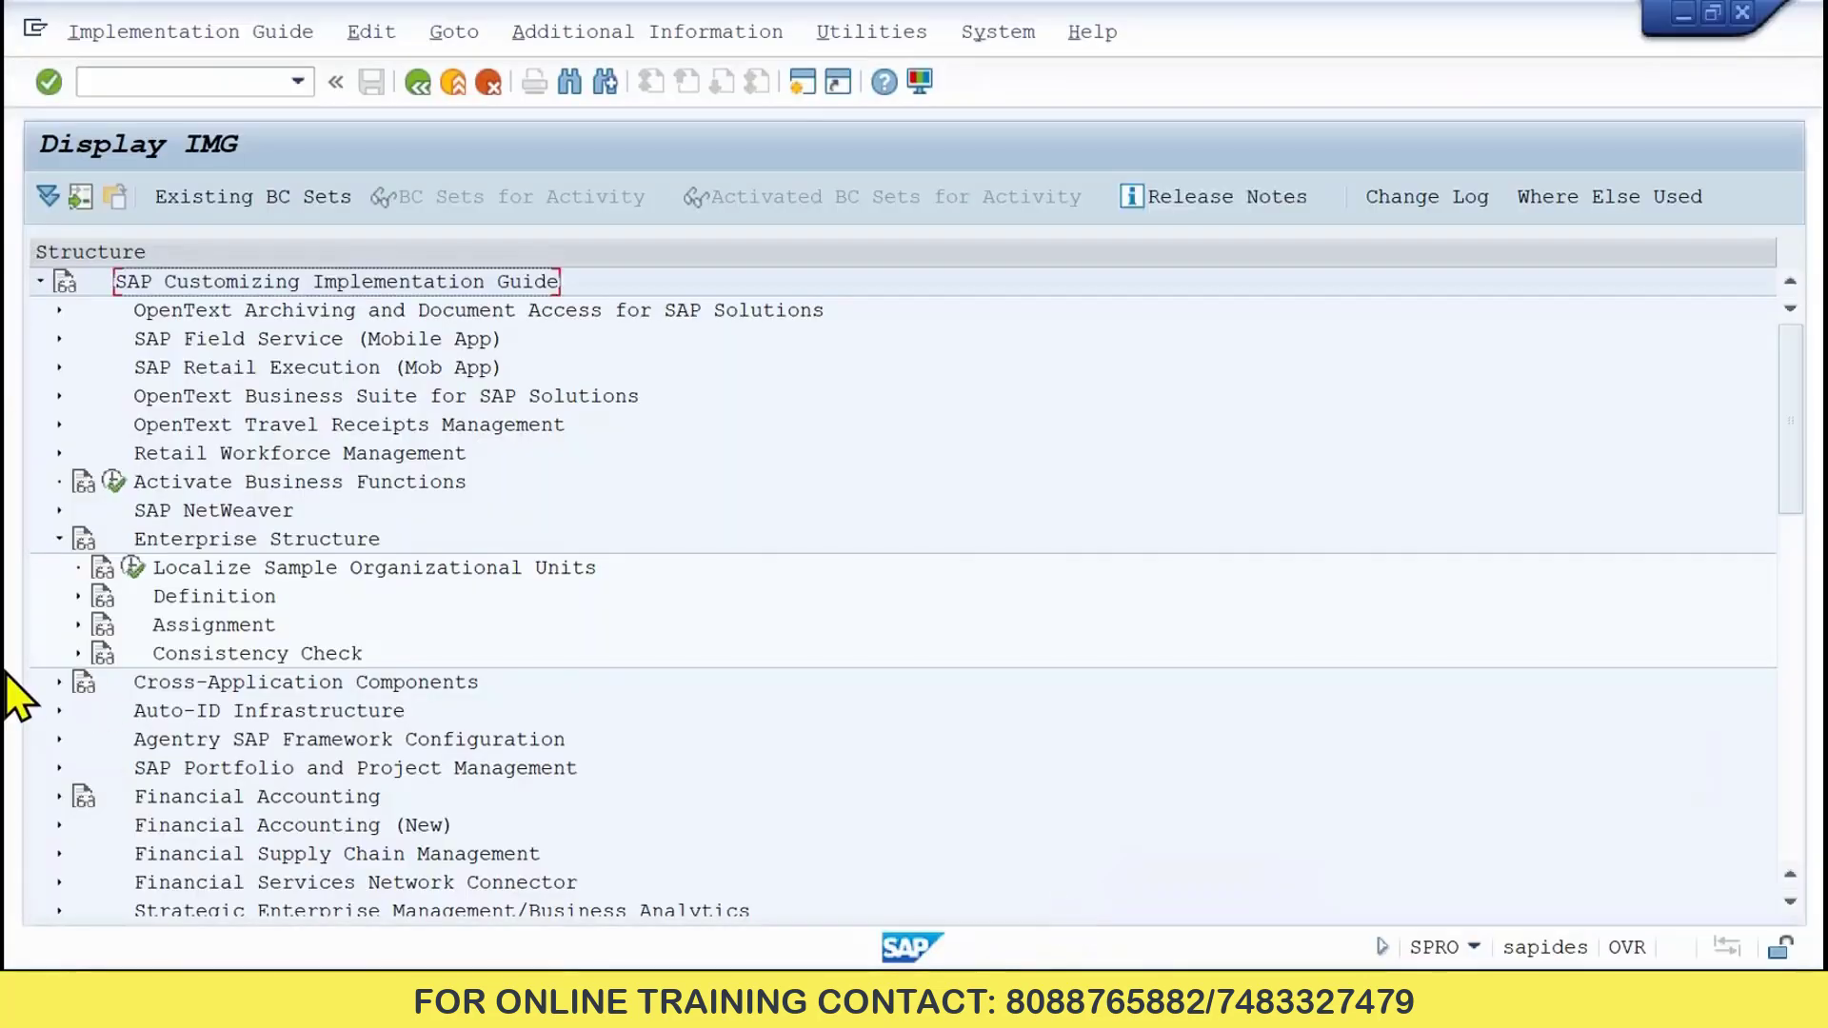
- Execute the Define company activity under Definition, Financial Accounting in the Enterprise Structure
left_click(78, 597)
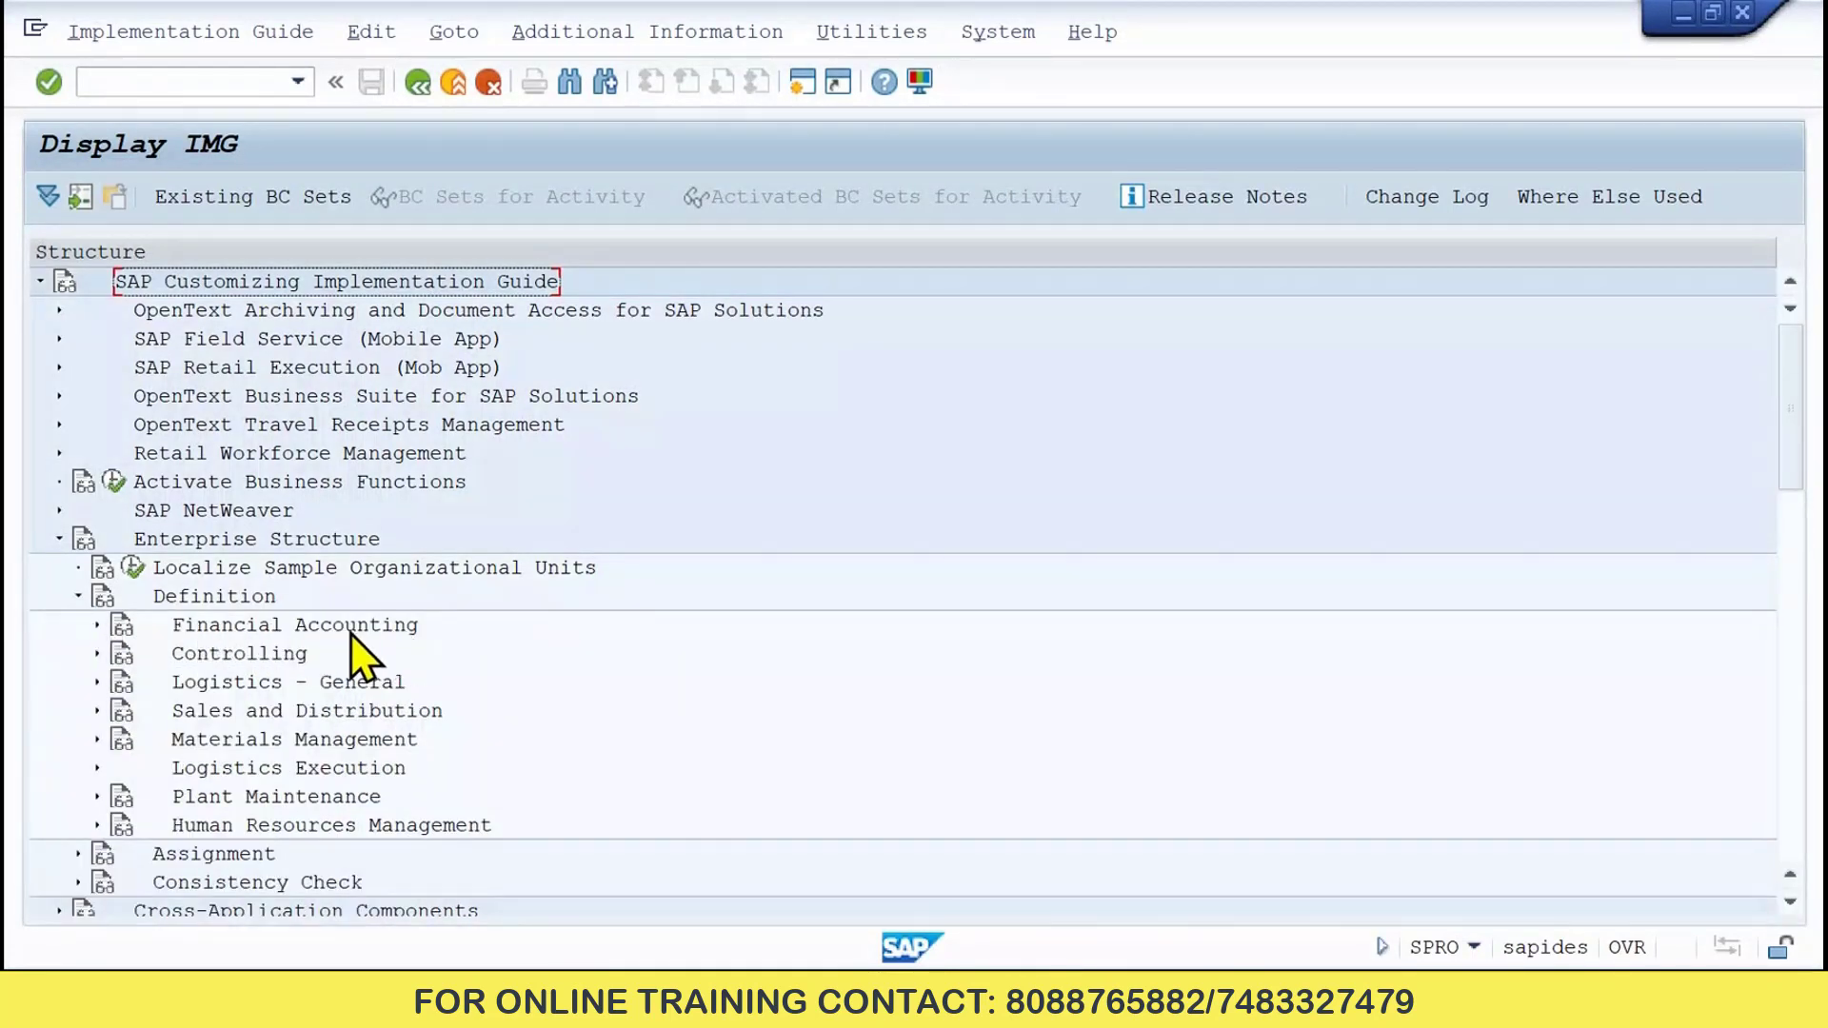
left_click(97, 625)
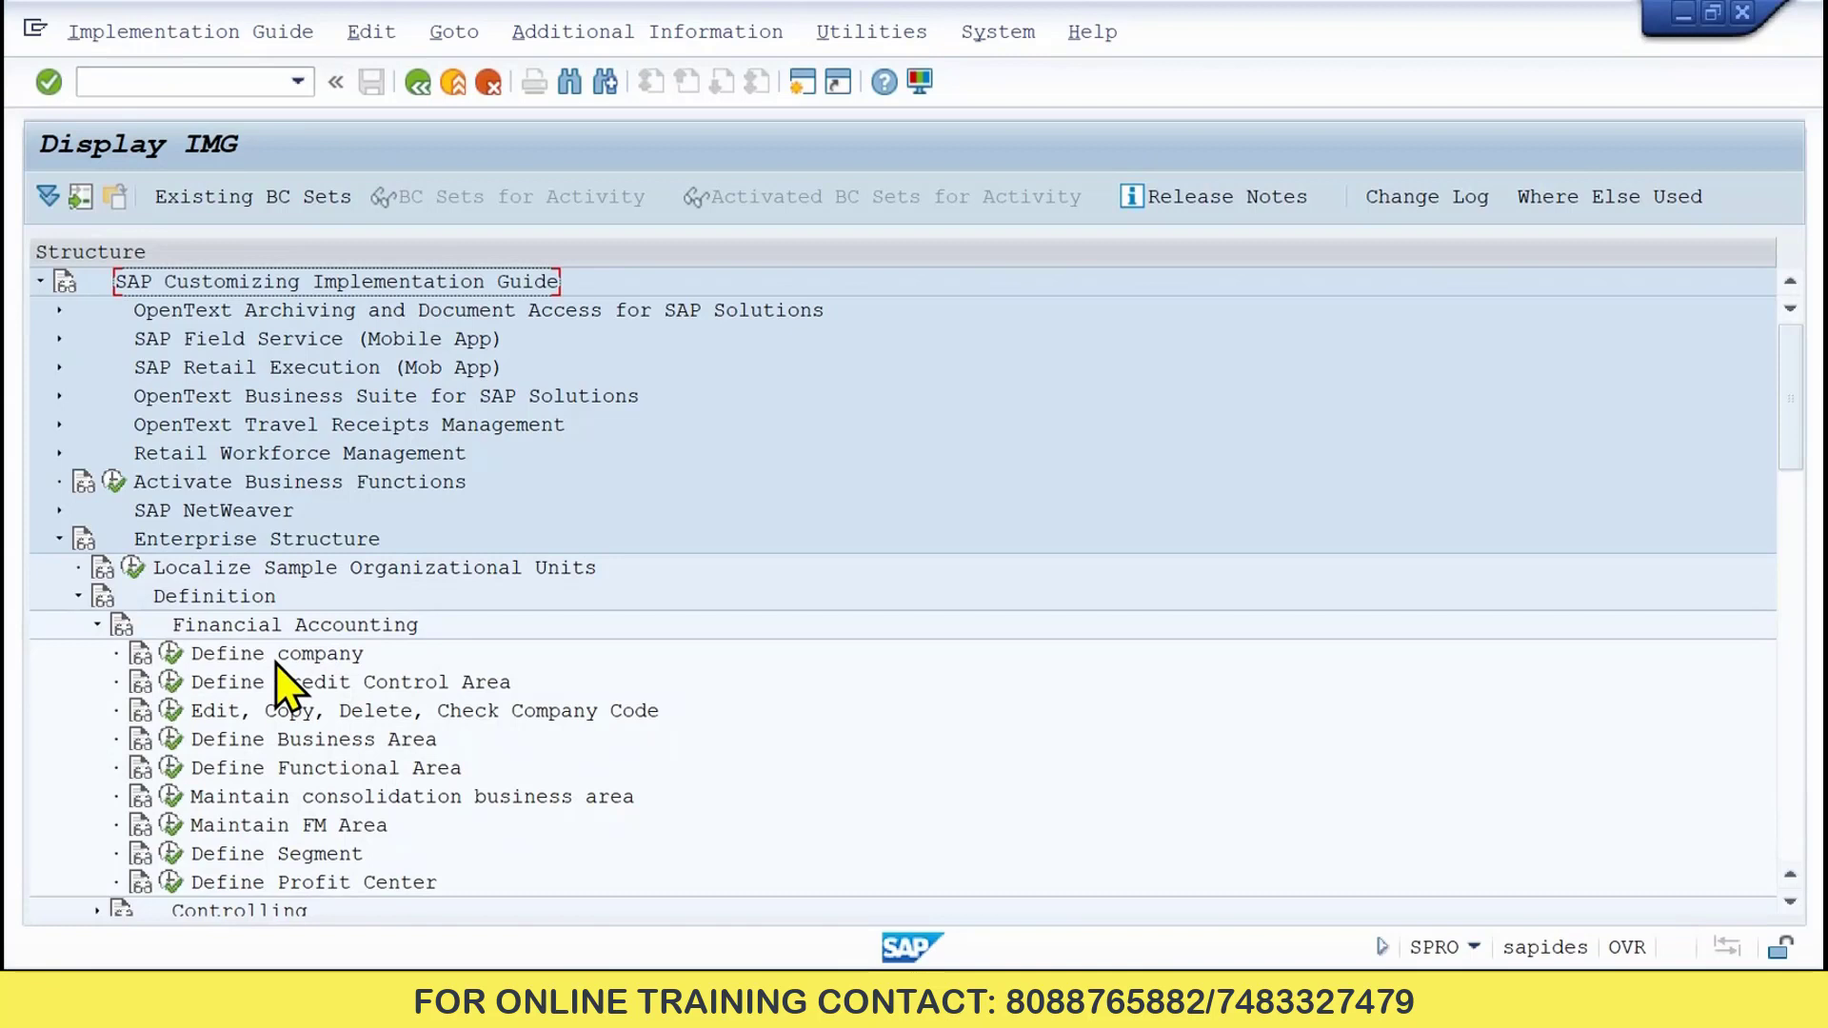
left_click(171, 656)
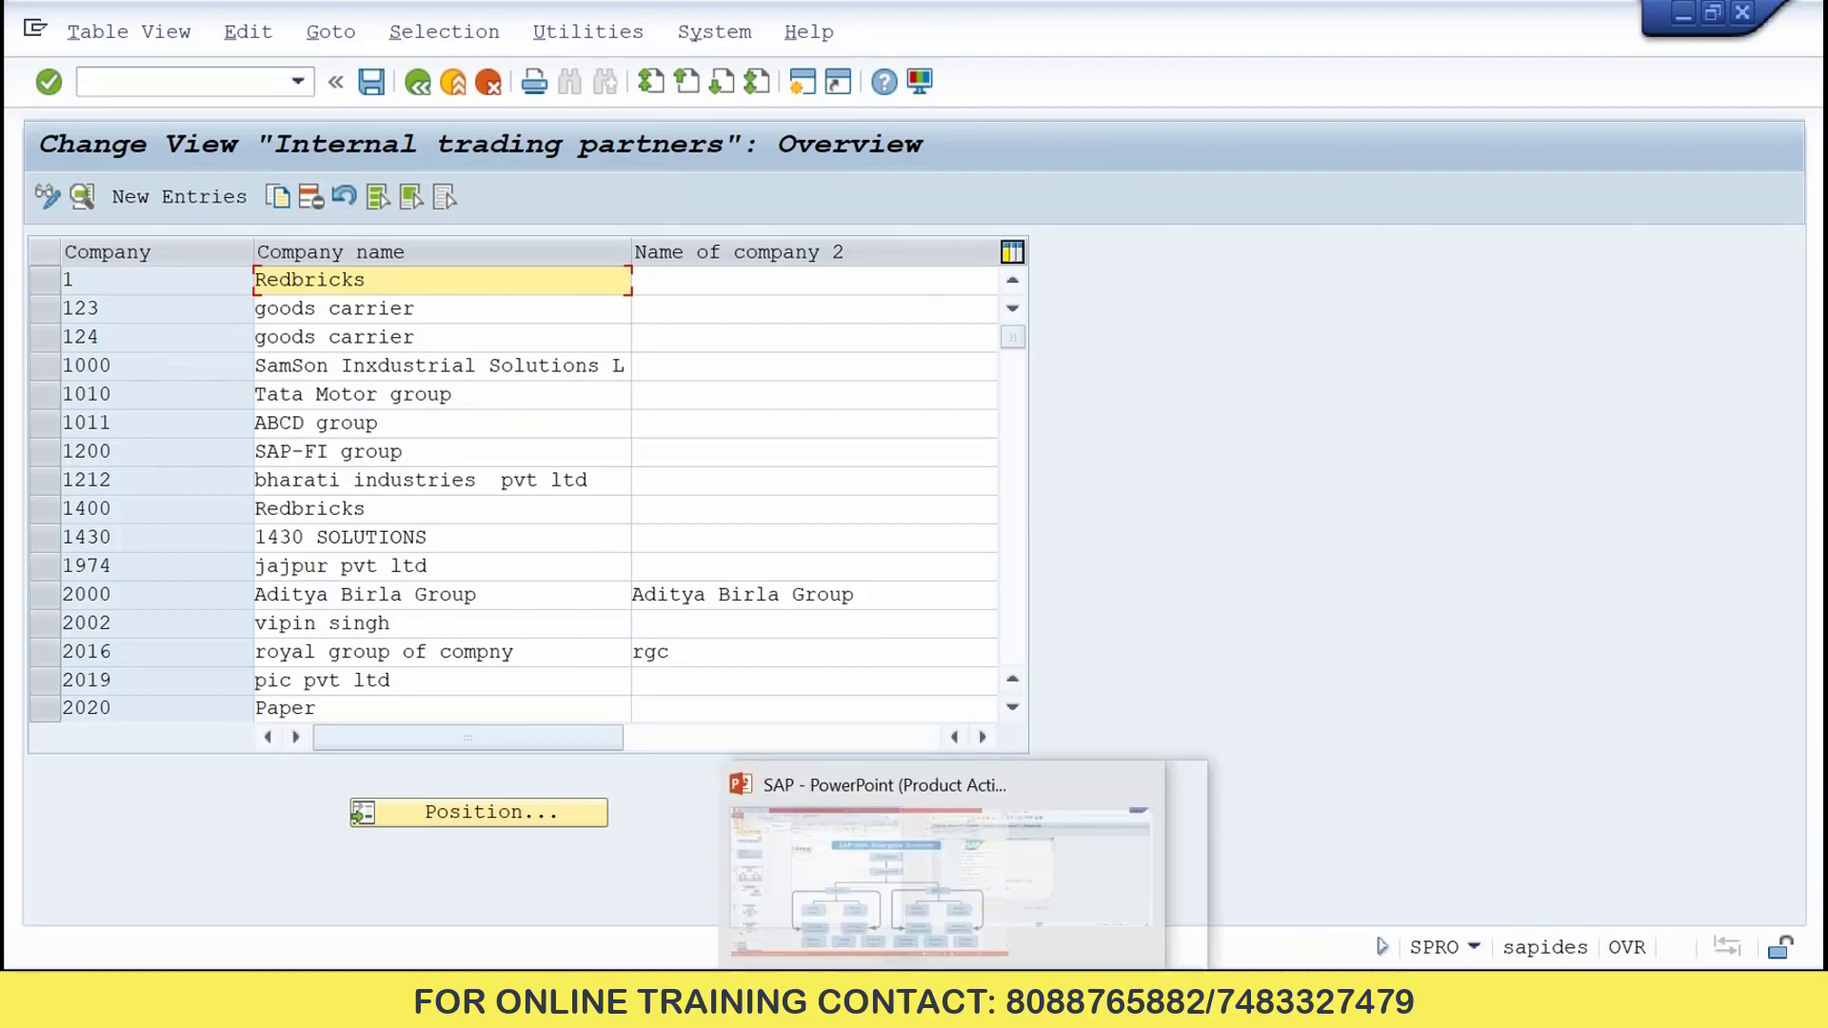
- After checking the company level on the PowerPoint slide, add a new company entry in SAP with ID MITTAL and name MITTAL GROUPS
left_click(813, 994)
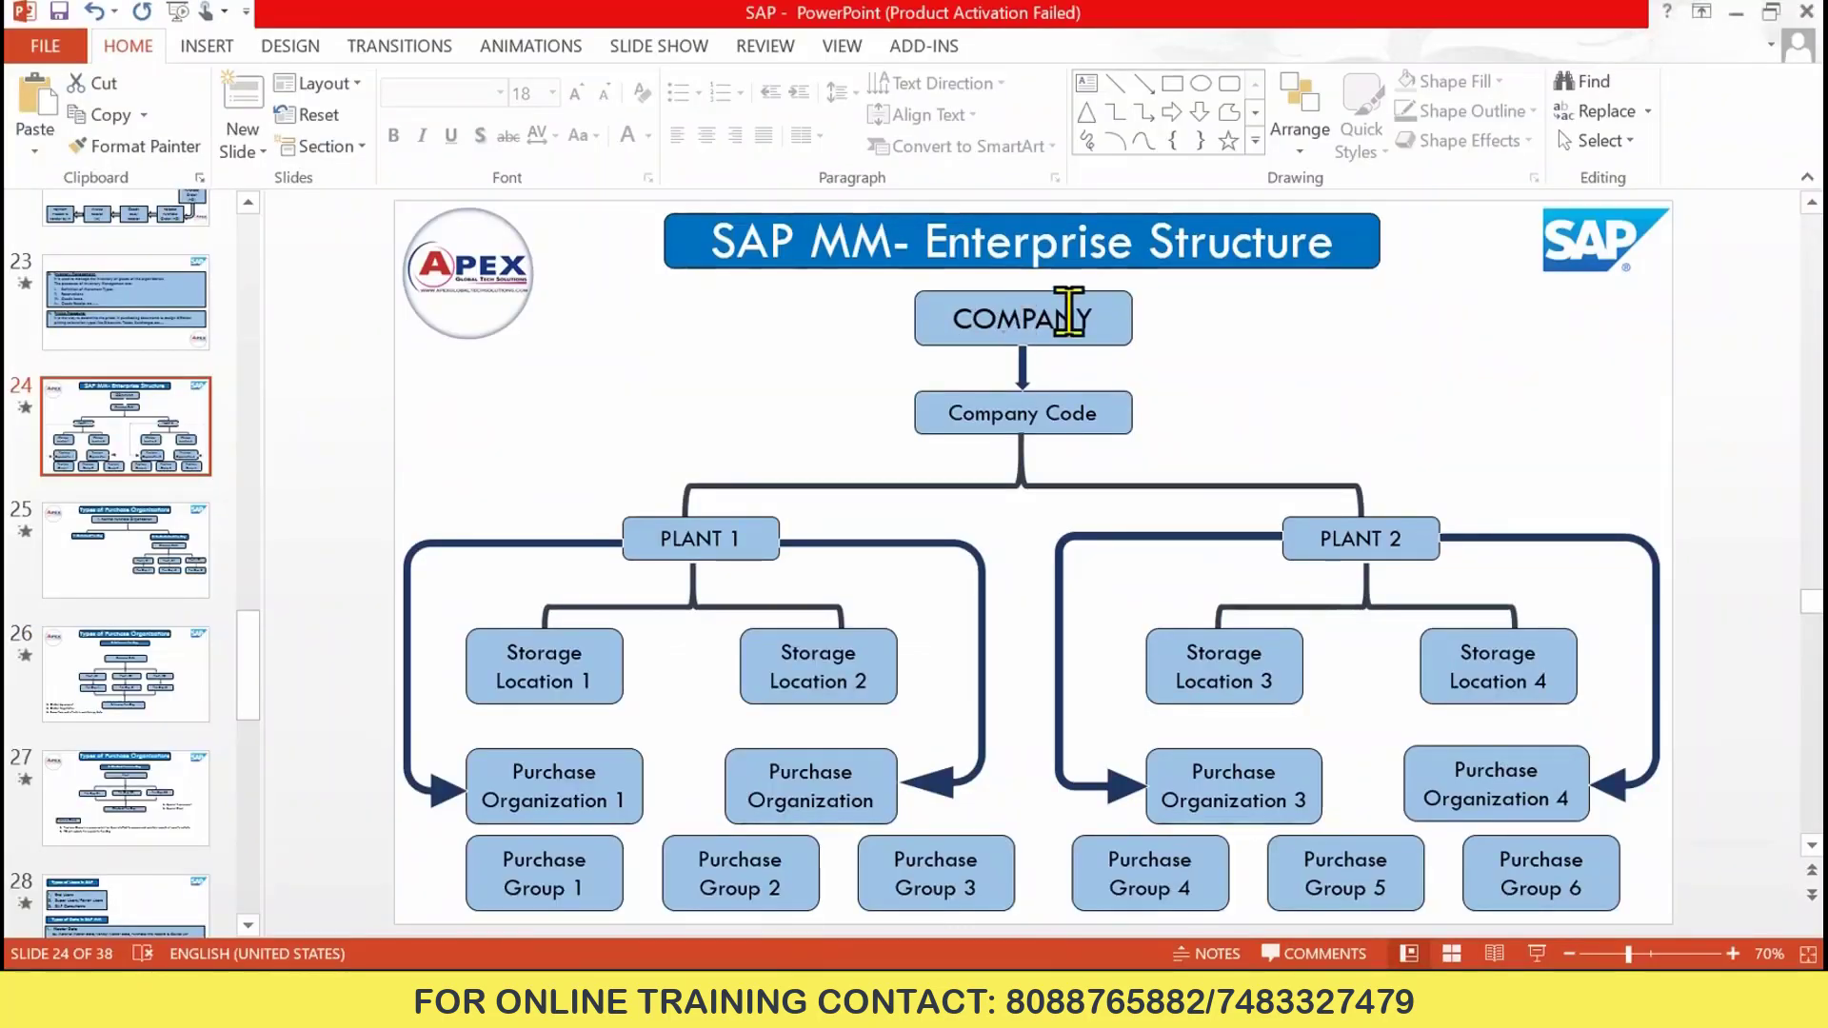
key("alt+Tab")
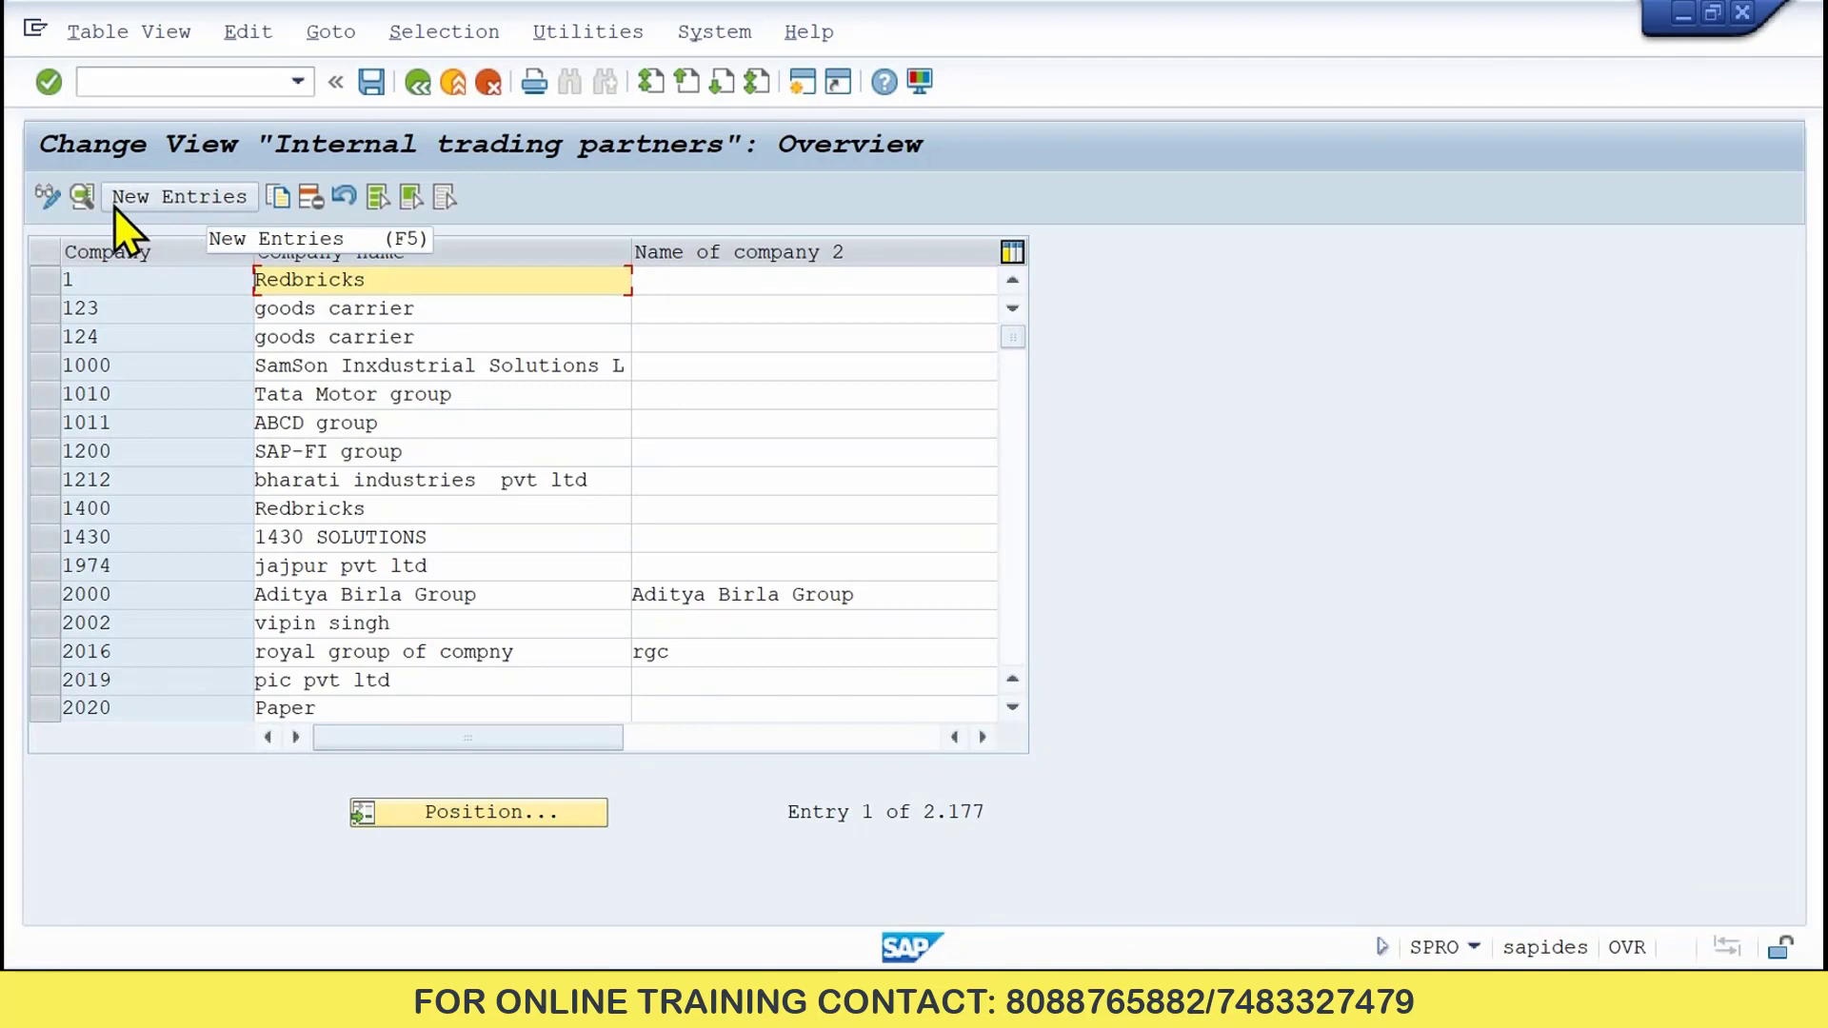
left_click(228, 198)
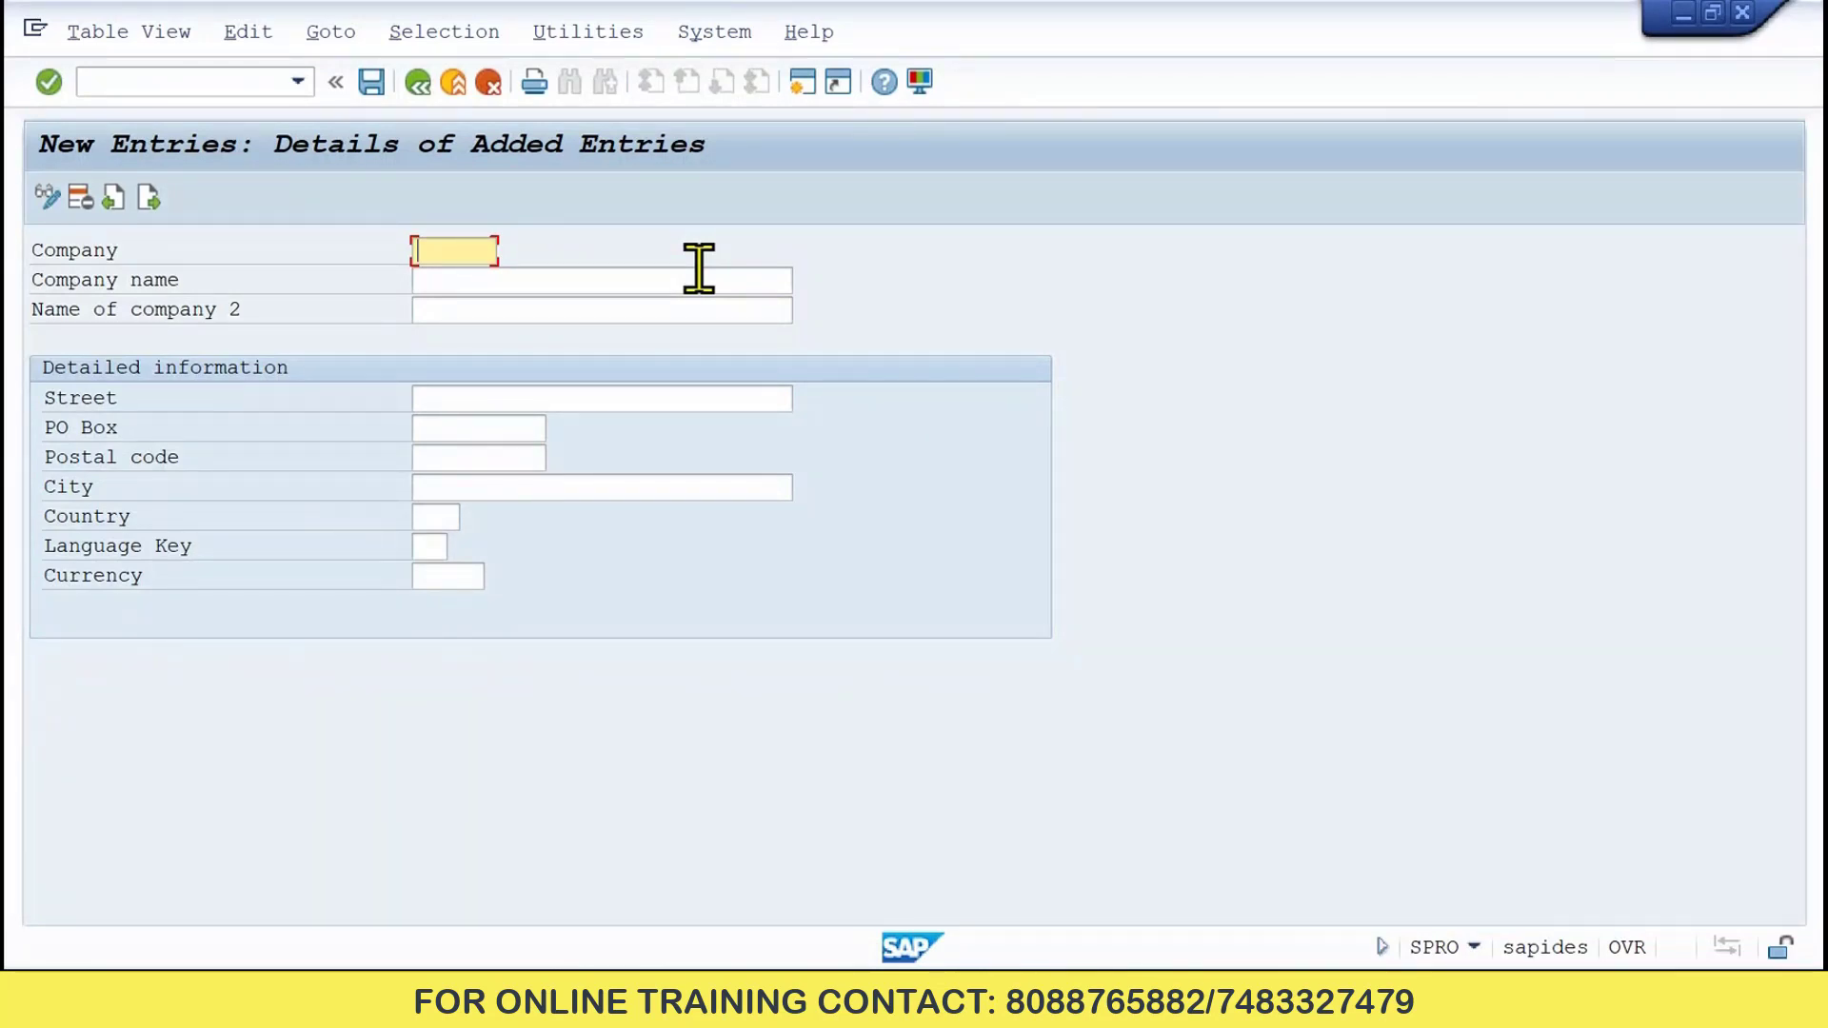
type("MITTAL")
left_click(633, 278)
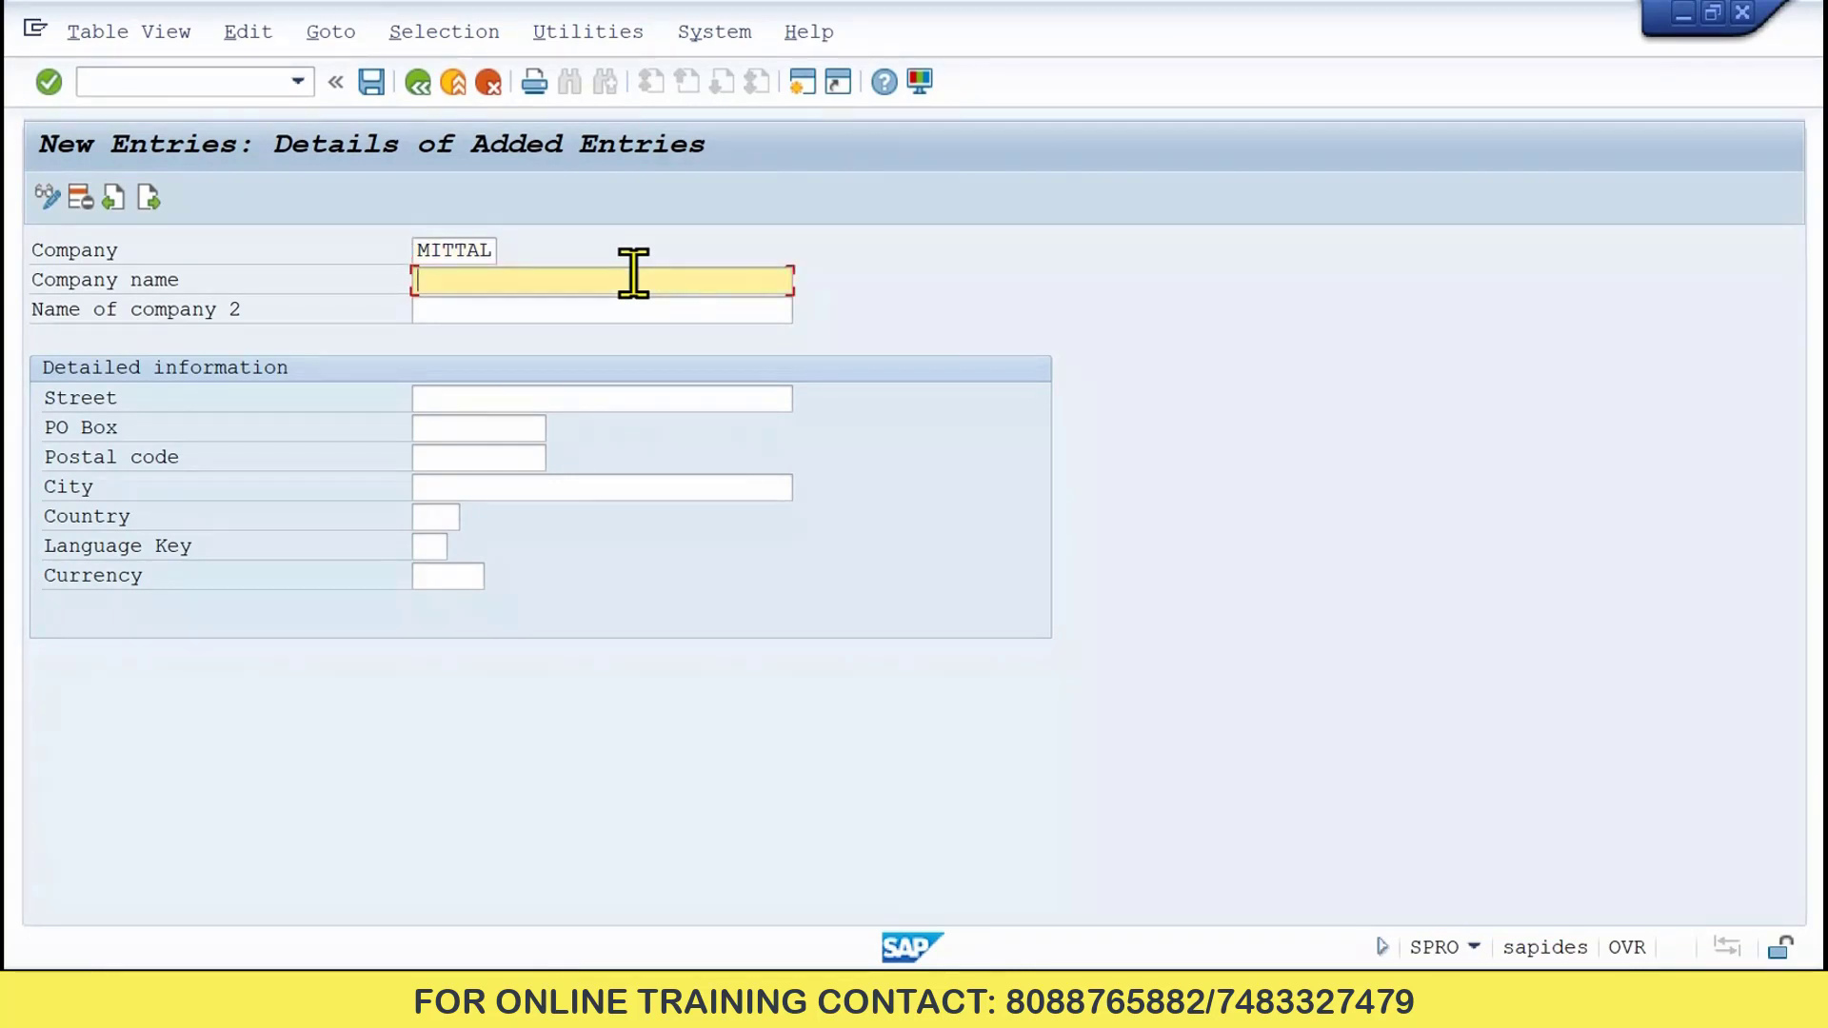
type("MITTAL GROUPS")
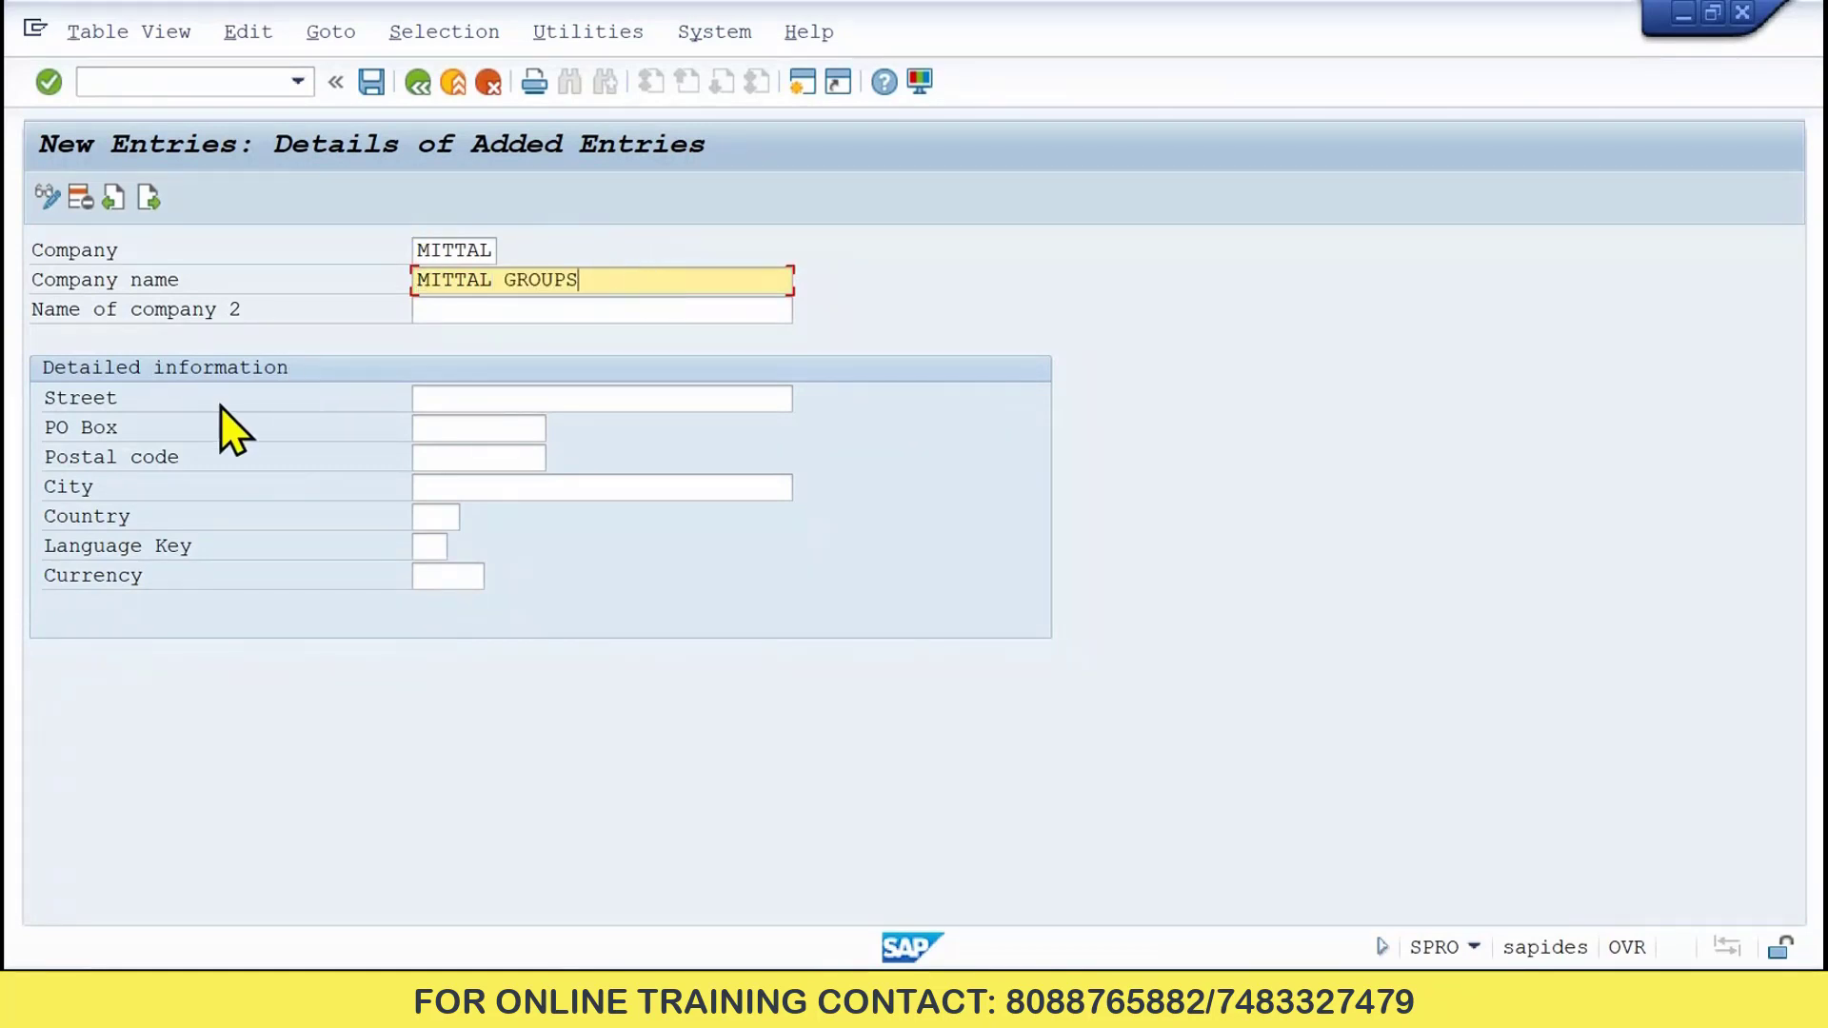
- Enter the street in the new company's detailed information, capitalising only its first letter
left_click(479, 400)
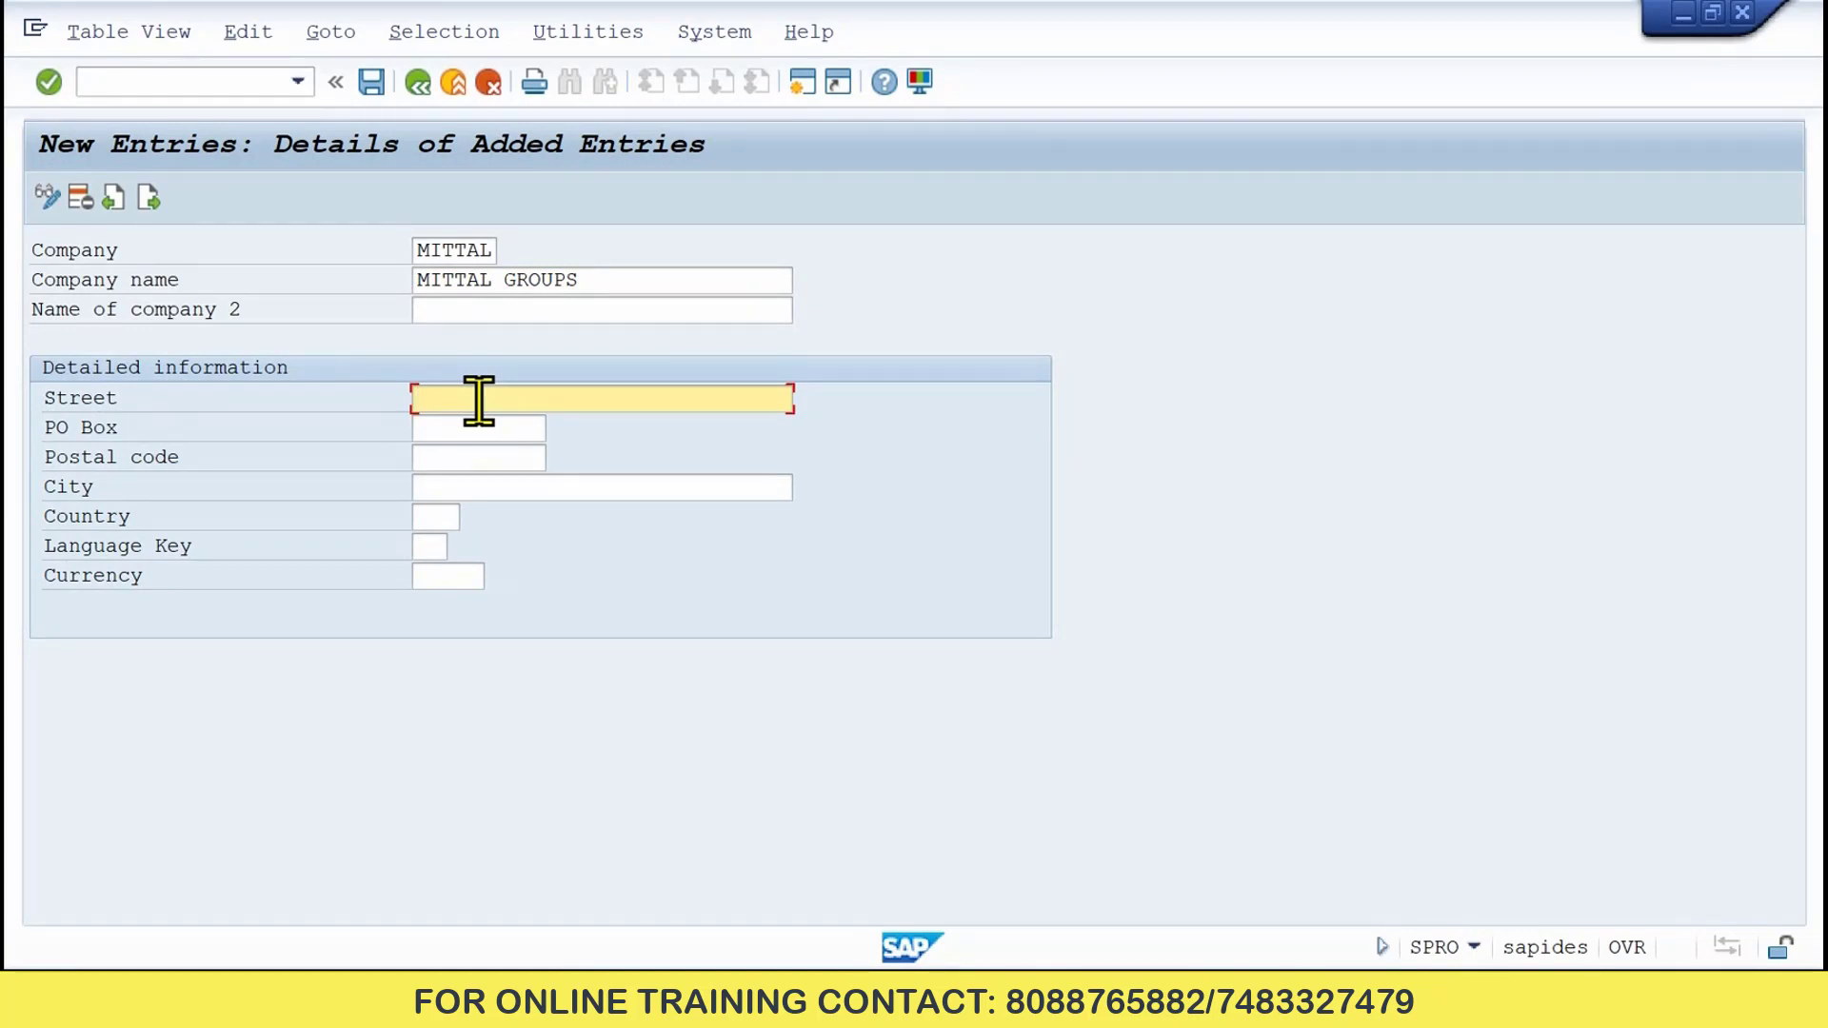
type("ba")
key("BackSpace")
type("ANDRA")
key("BackSpace")
key("BackSpace")
key("BackSpace")
key("BackSpace")
key("BackSpace")
type("Bandra")
key("Tab")
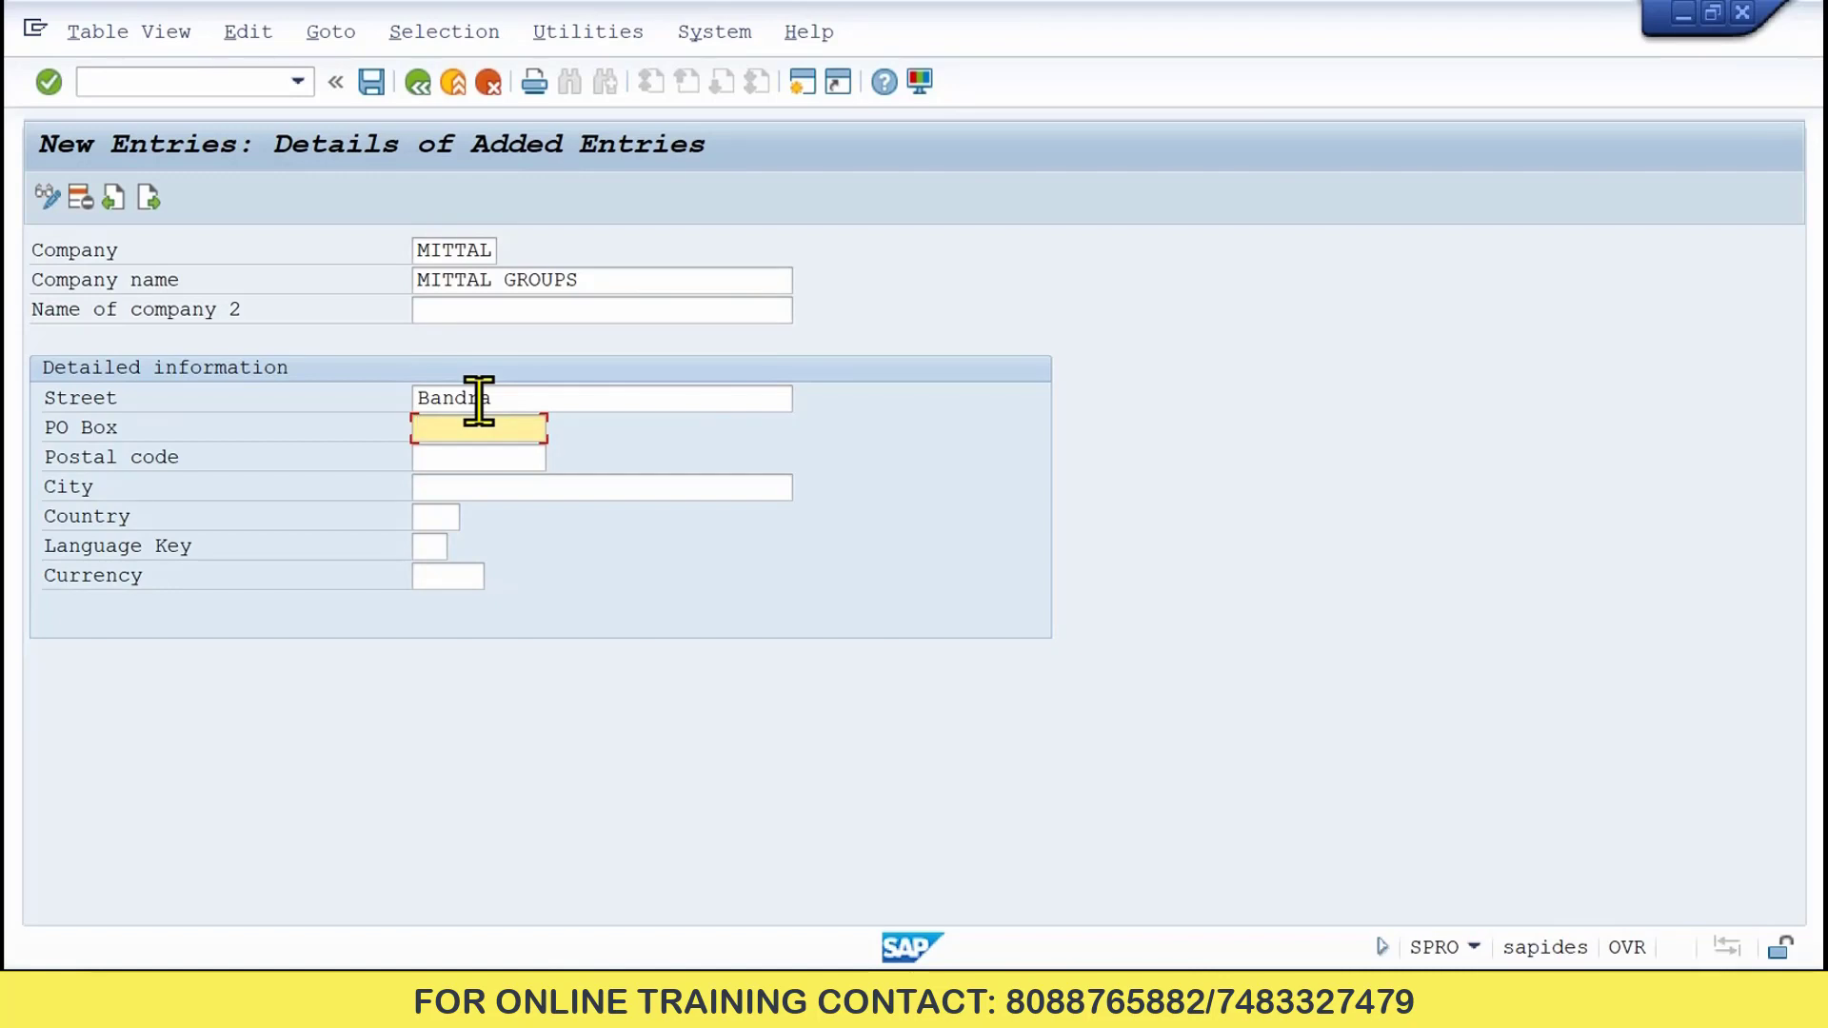
- Fill in the new company's PO box, postal code and city
type("555555")
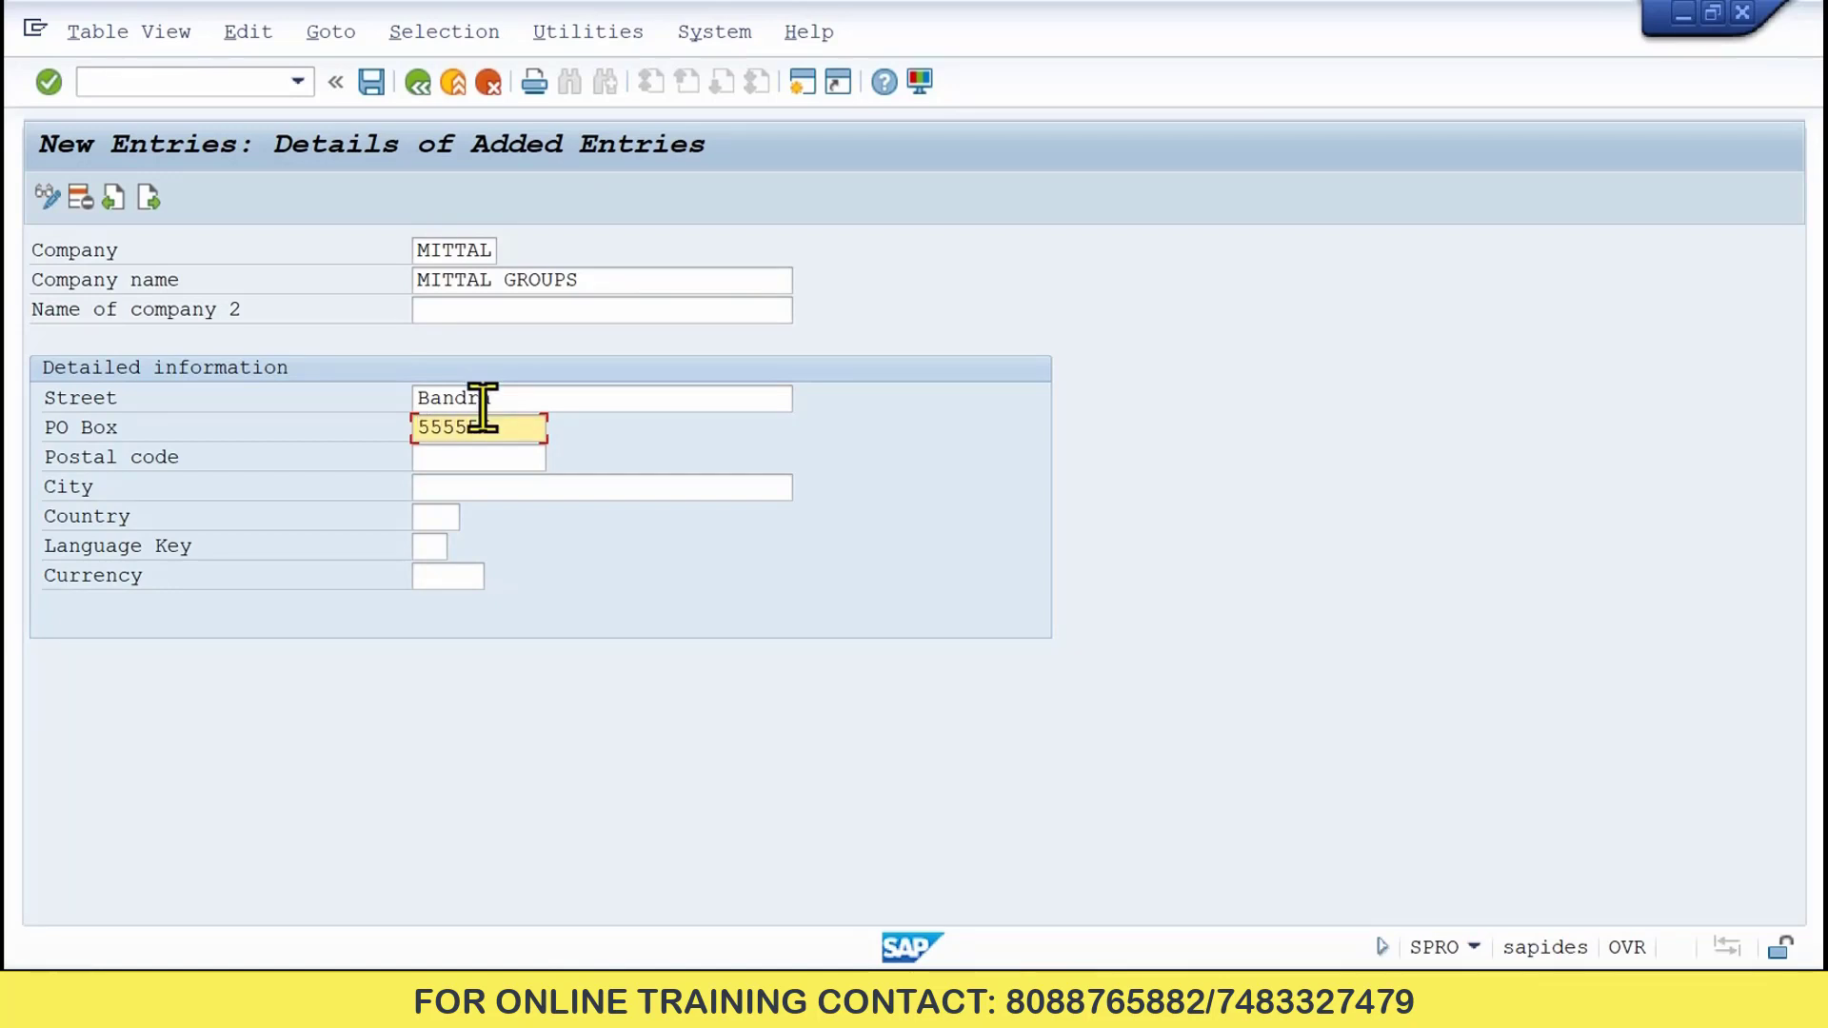
left_click(471, 460)
type("555555")
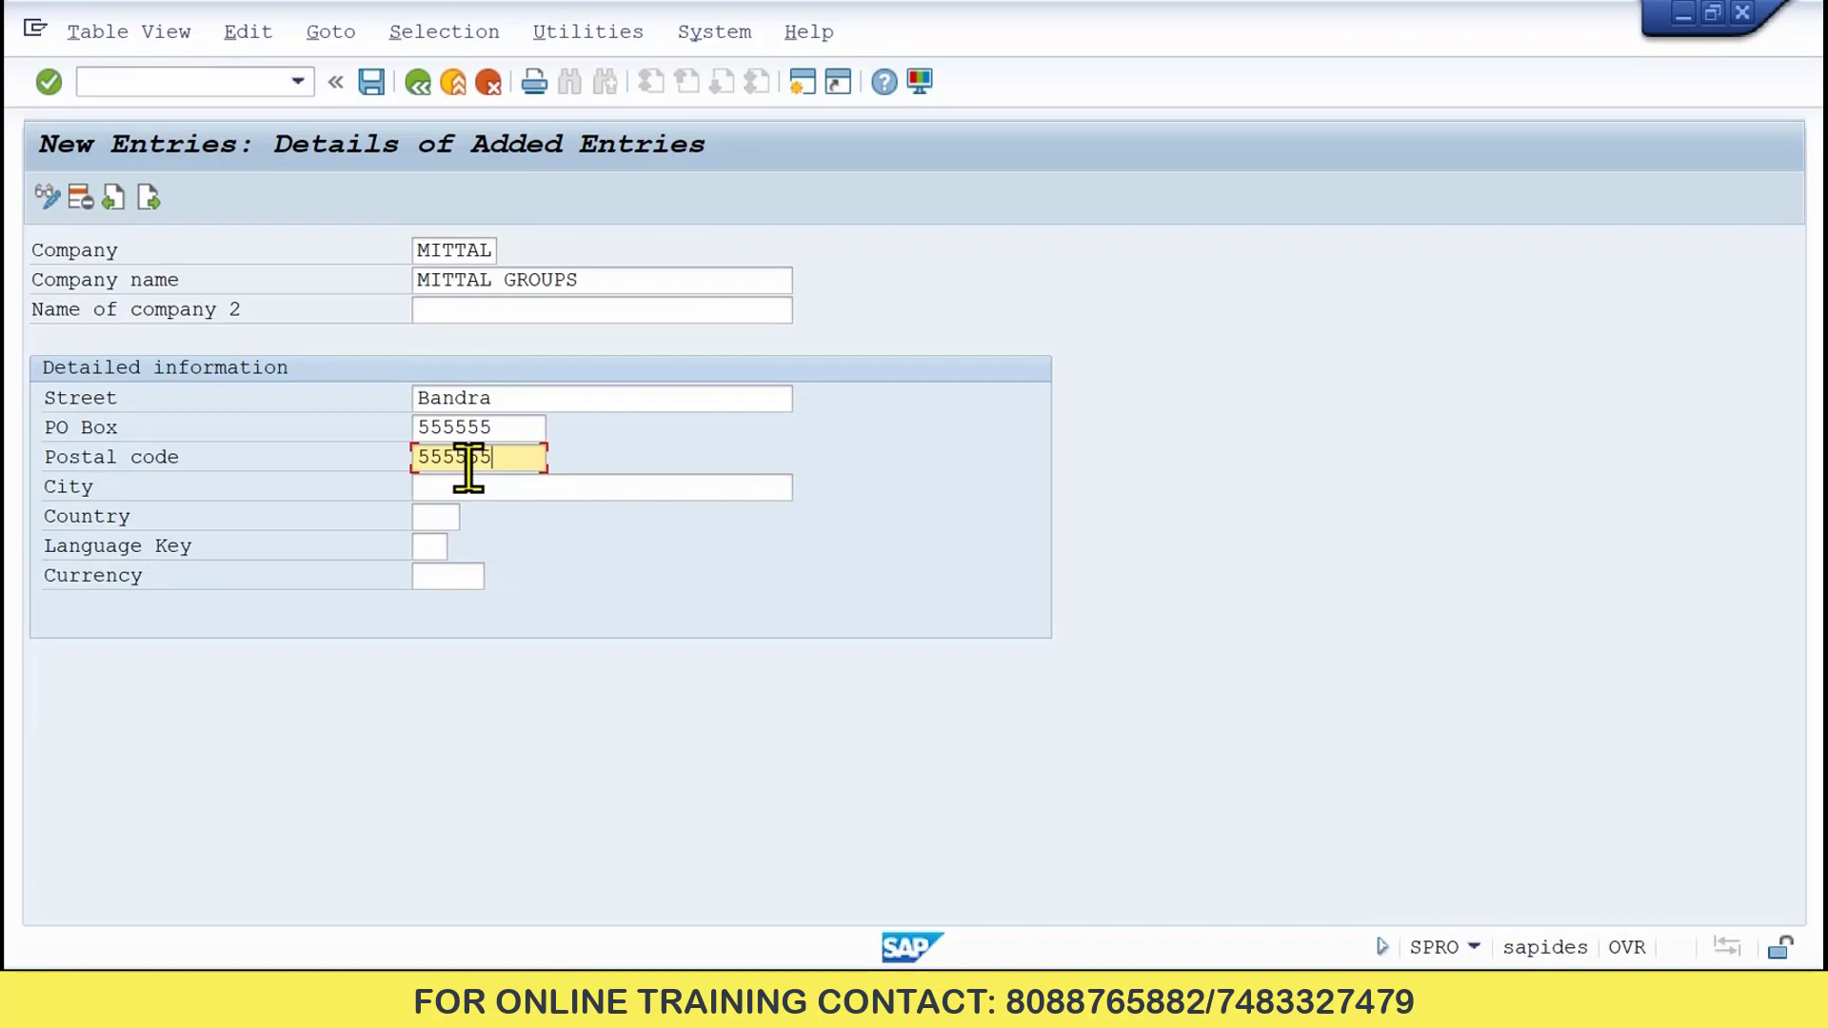
left_click(475, 487)
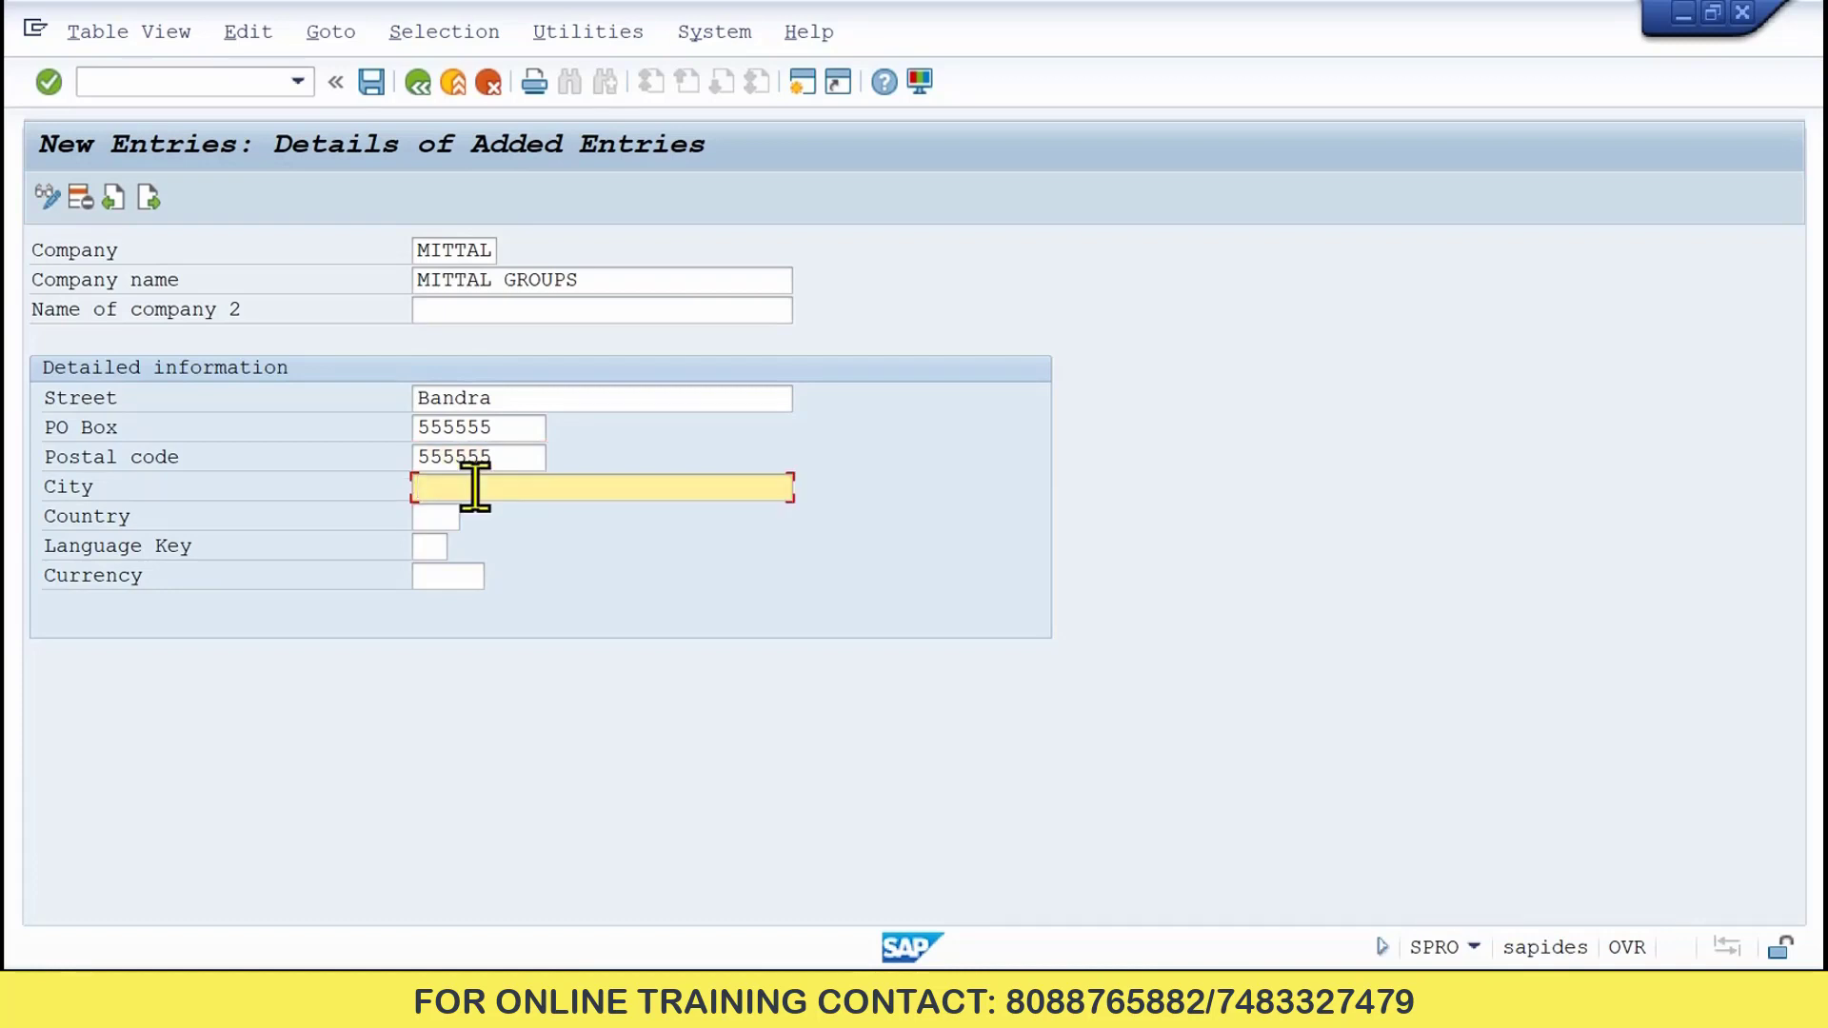
type("Bombay")
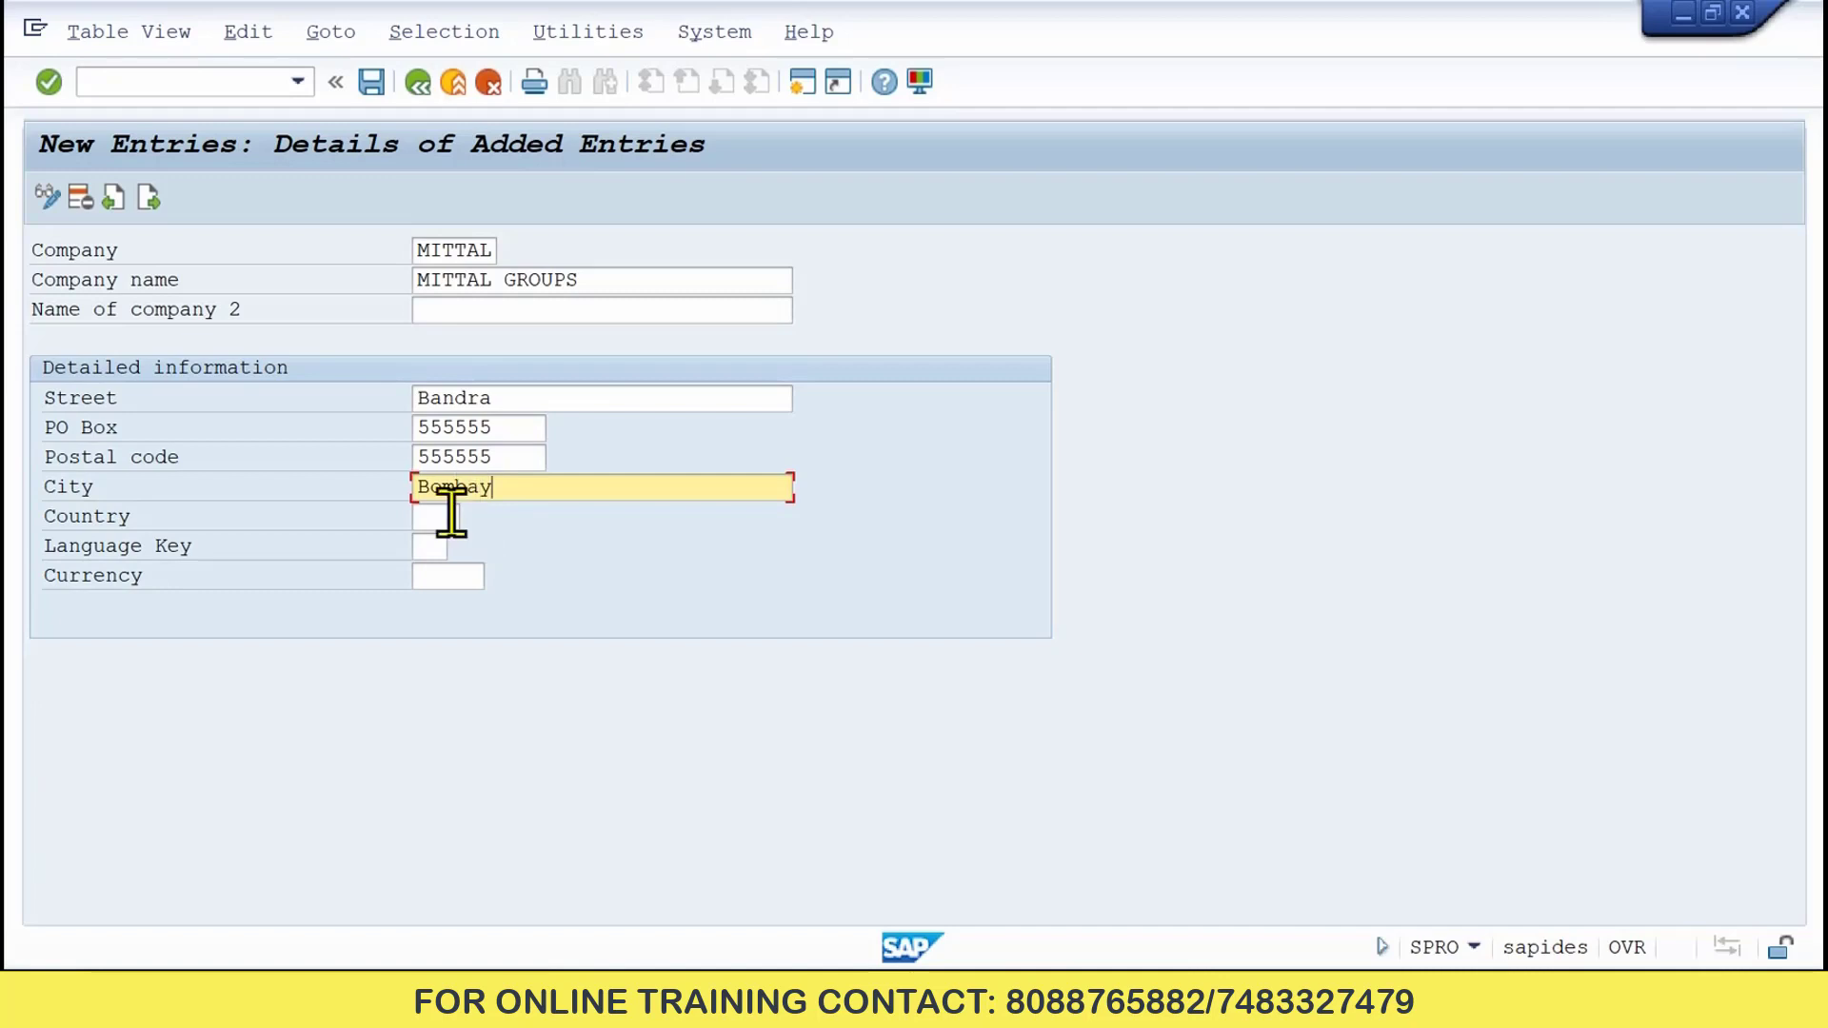
- Set the new company's country to DE (Germany) from the list of possible countries
left_click(451, 514)
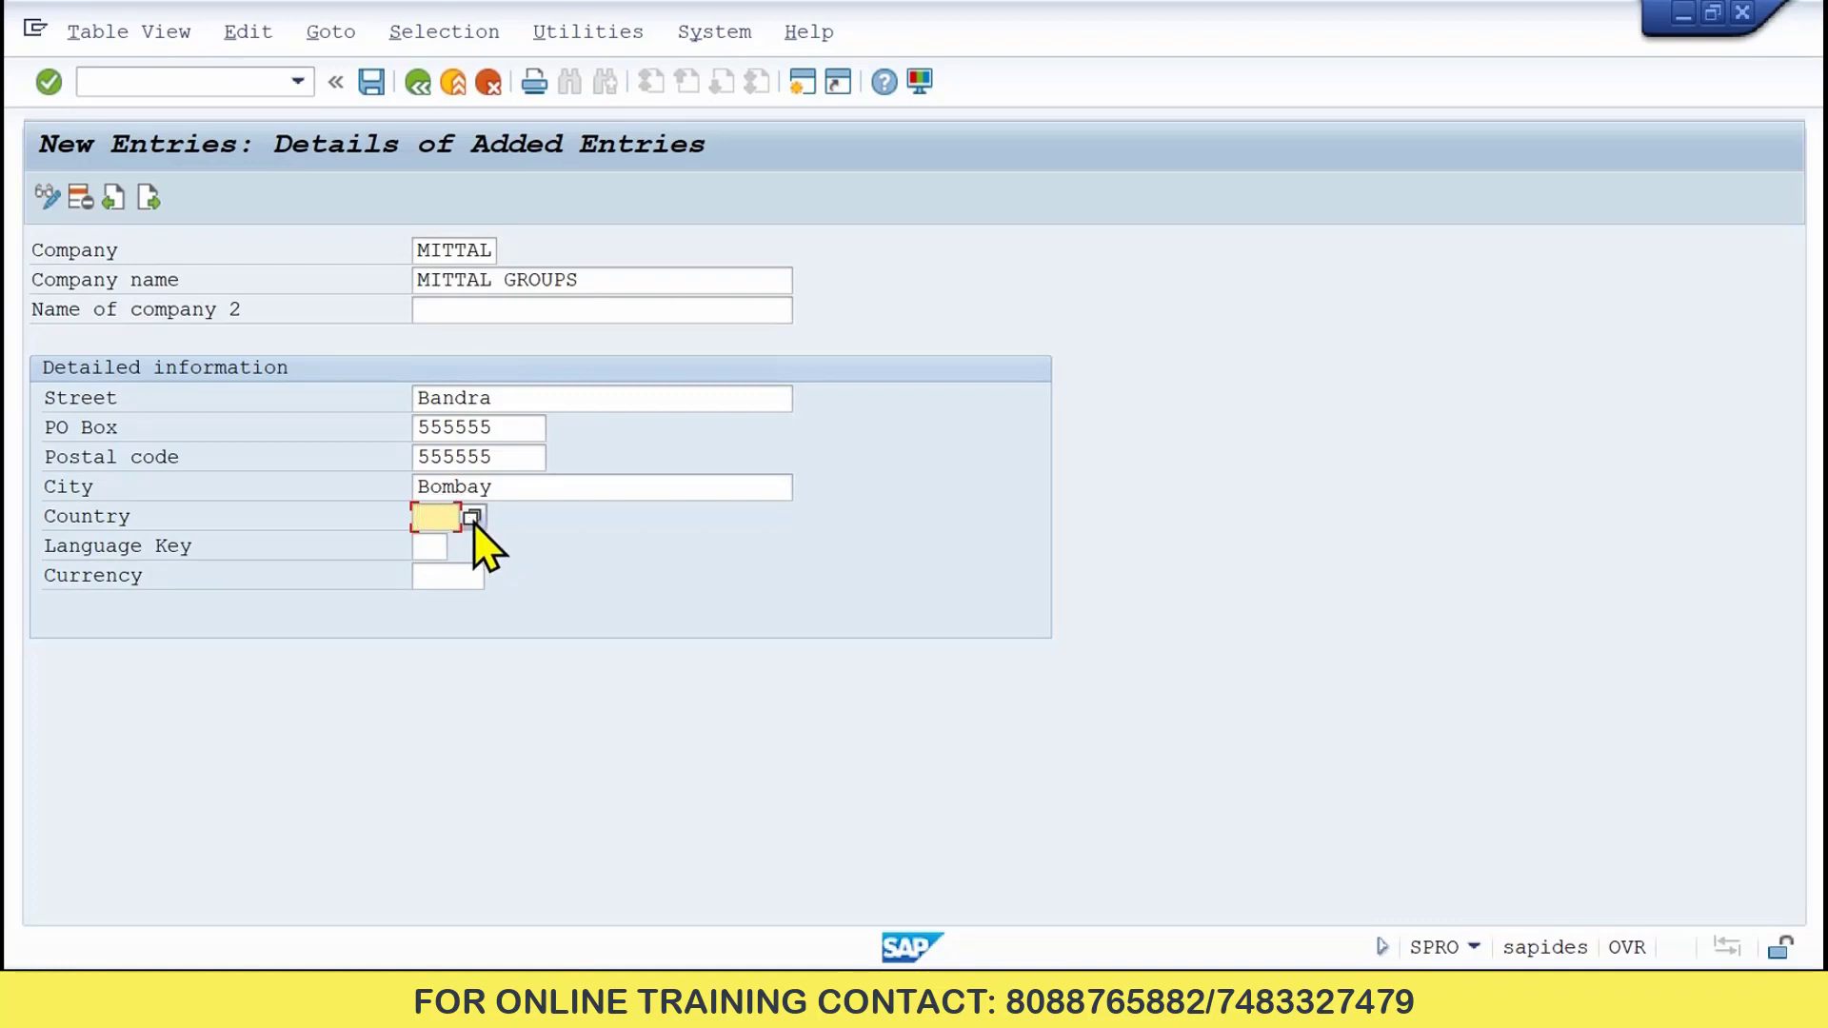
left_click(472, 519)
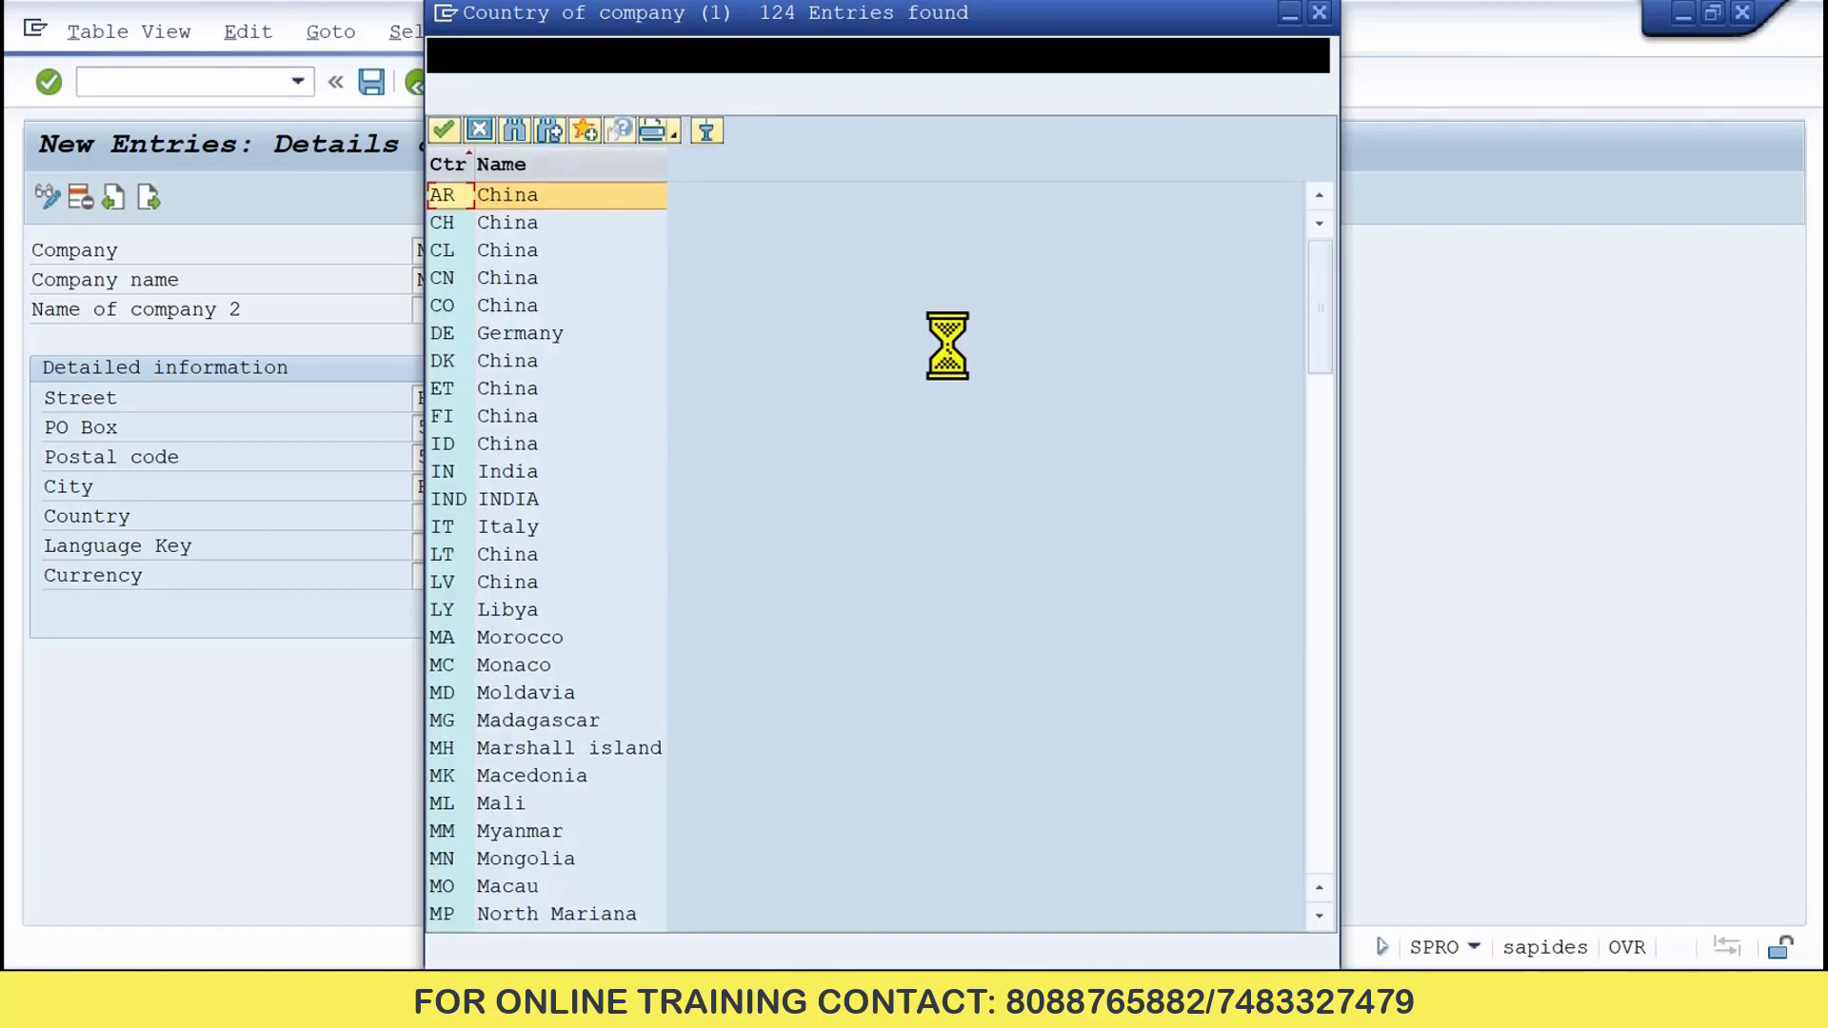
left_click_drag(844, 20, 869, 20)
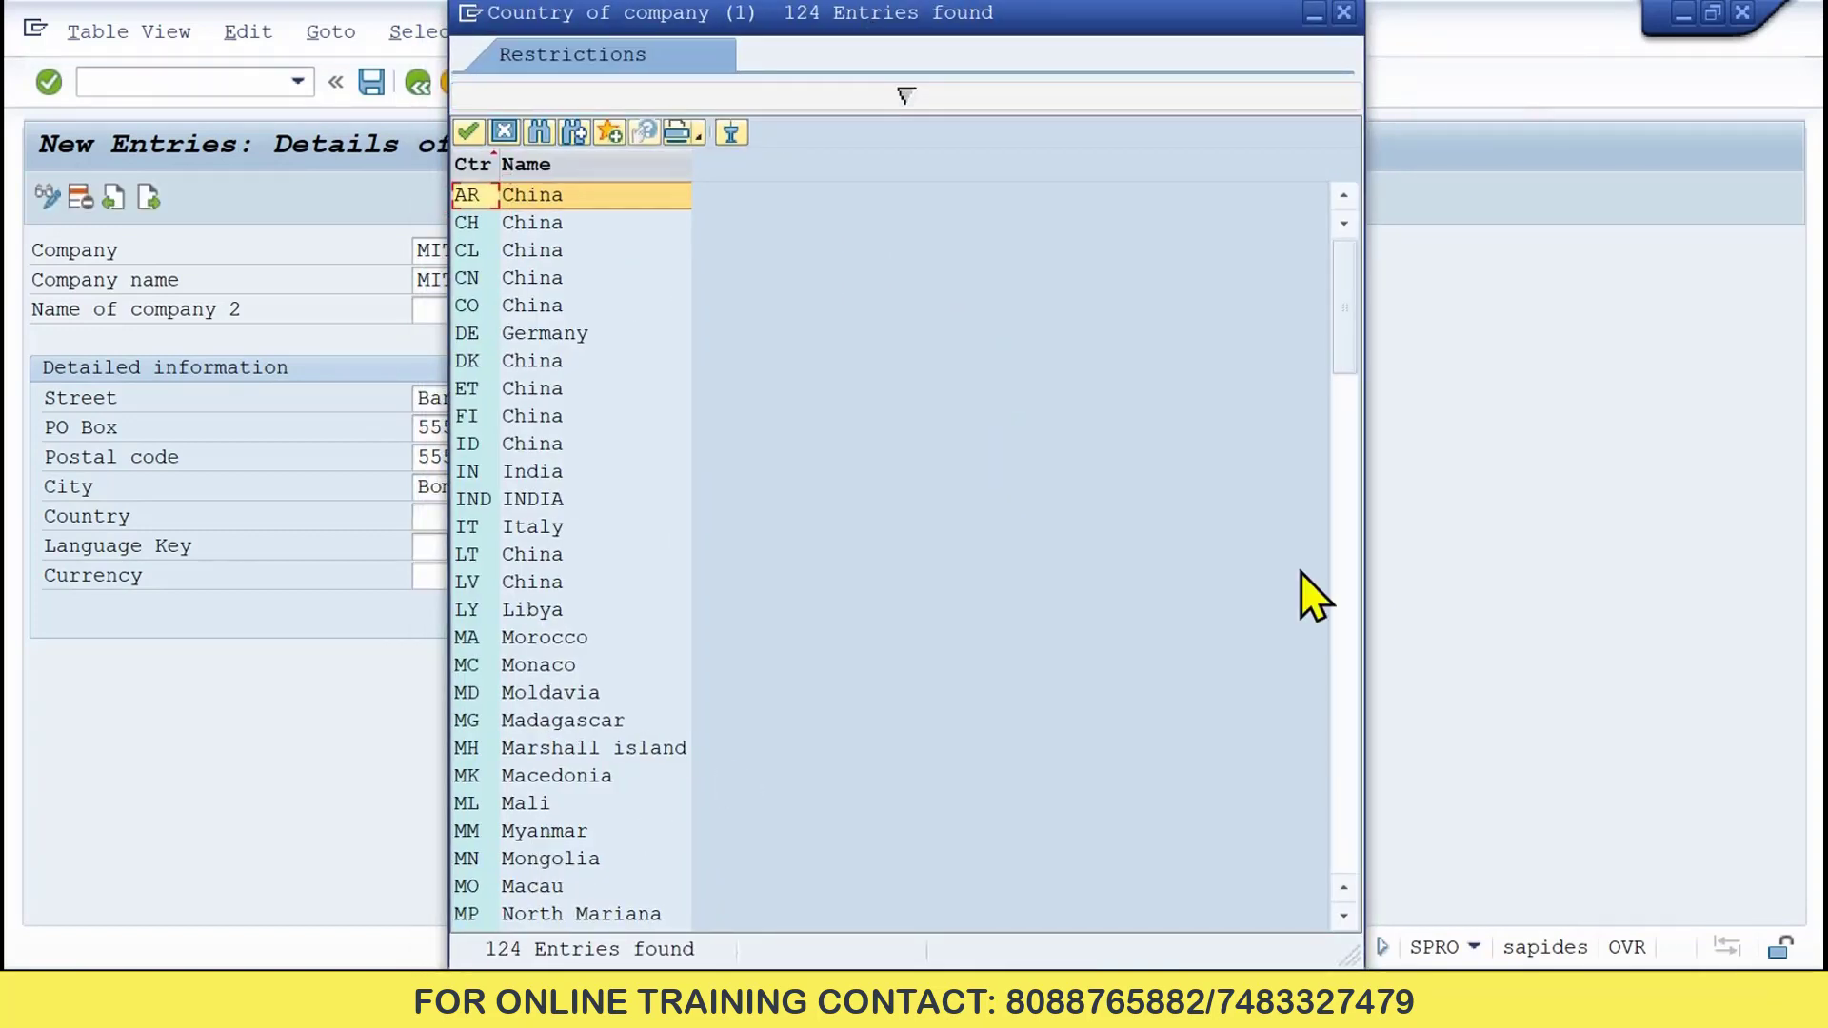
left_click_drag(1346, 306, 1344, 573)
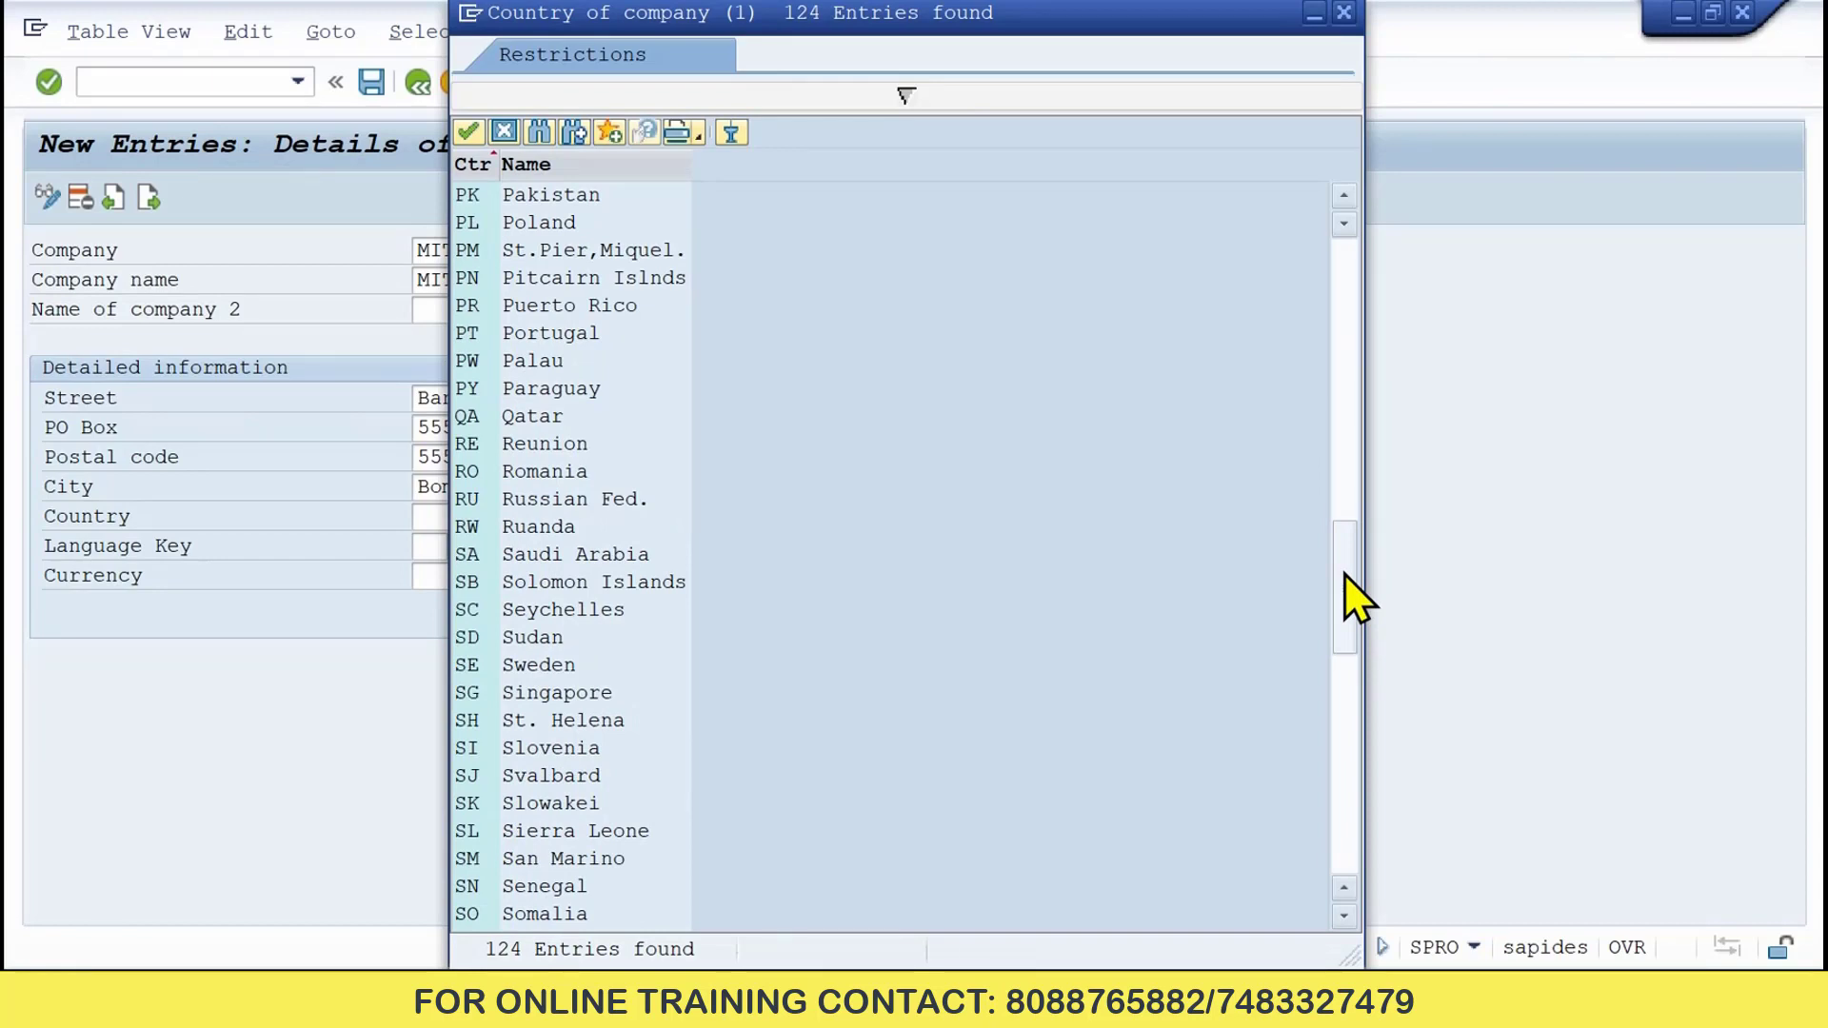
left_click_drag(1344, 575, 1342, 243)
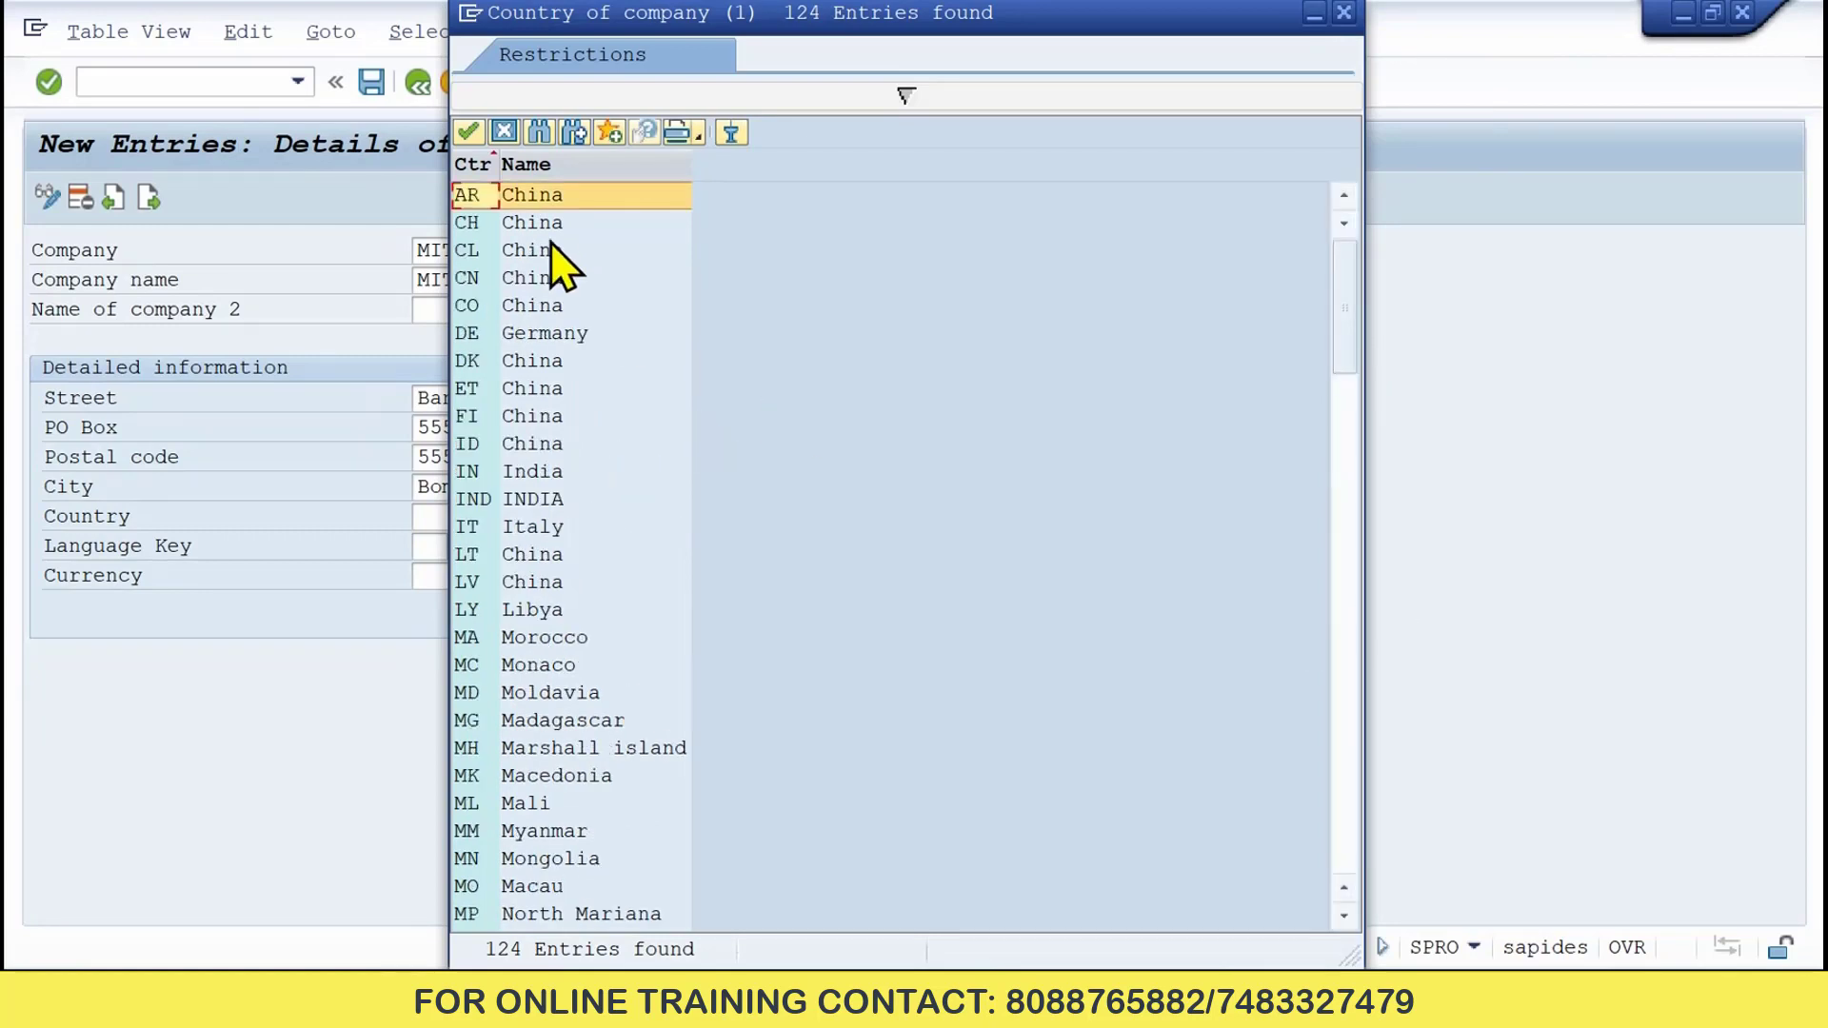
scroll(552, 514, "down", 20)
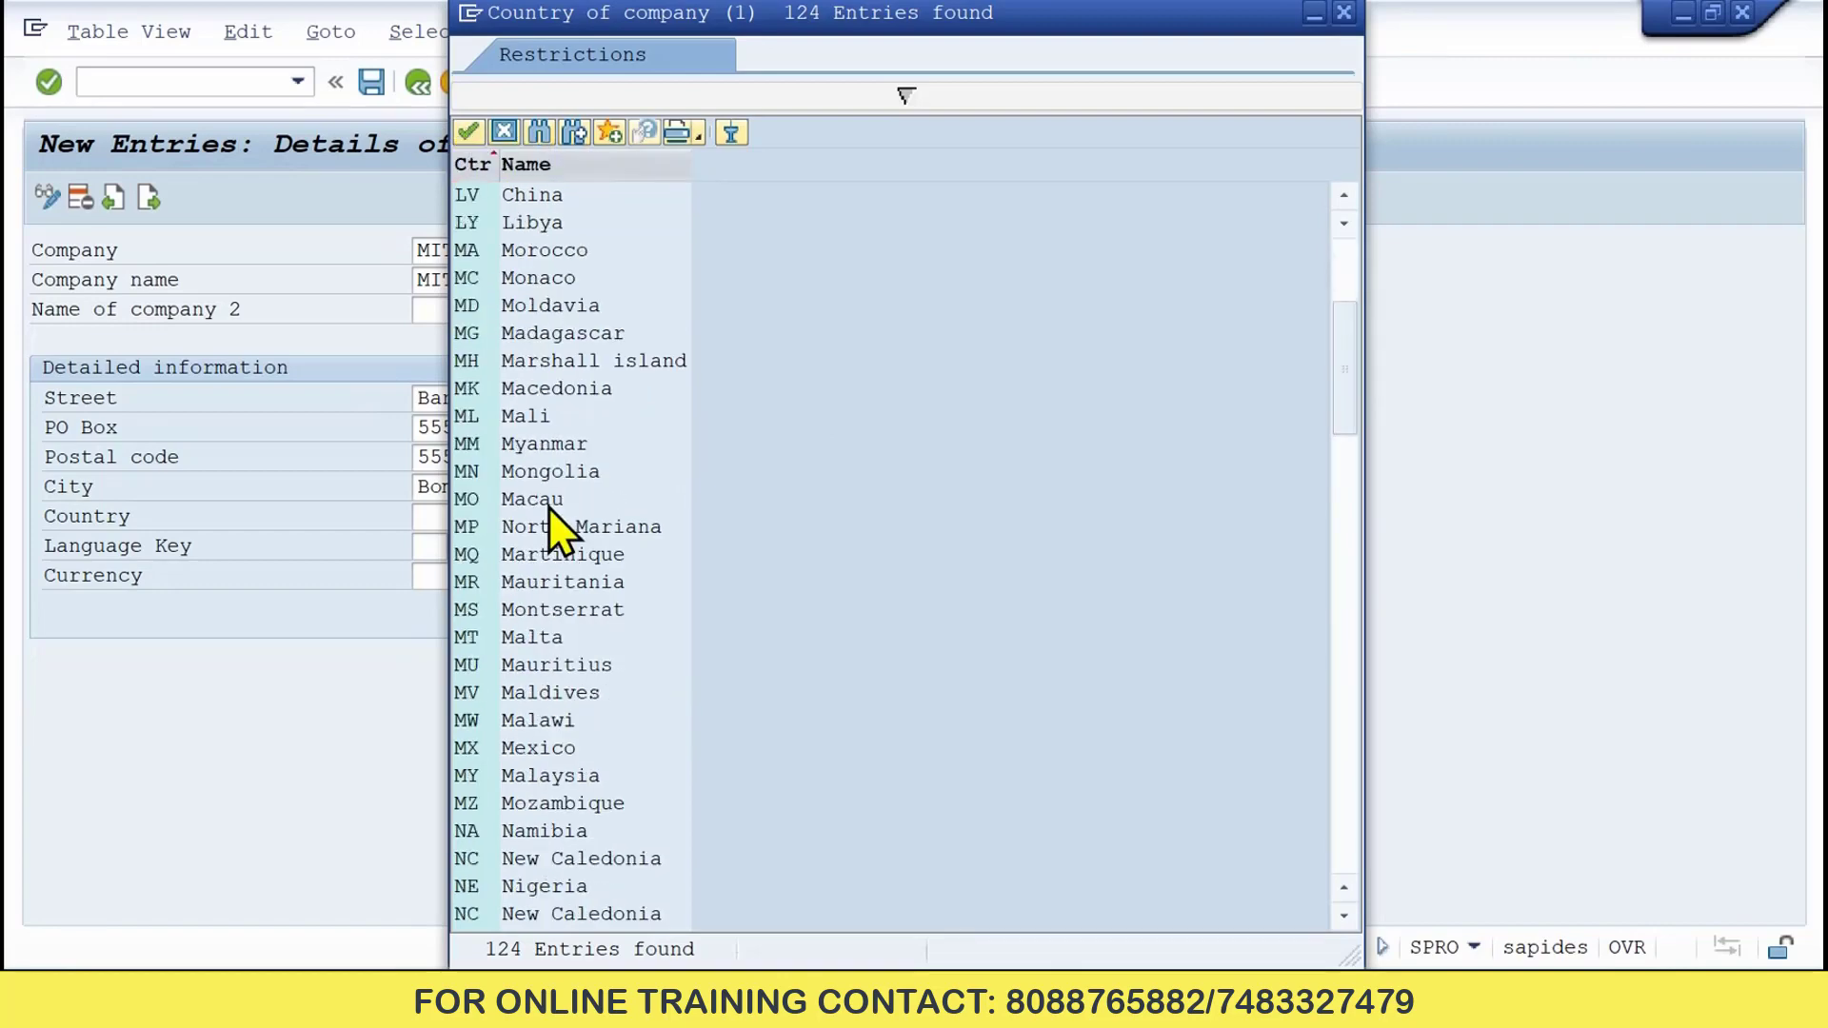
scroll(552, 514, "down", 8)
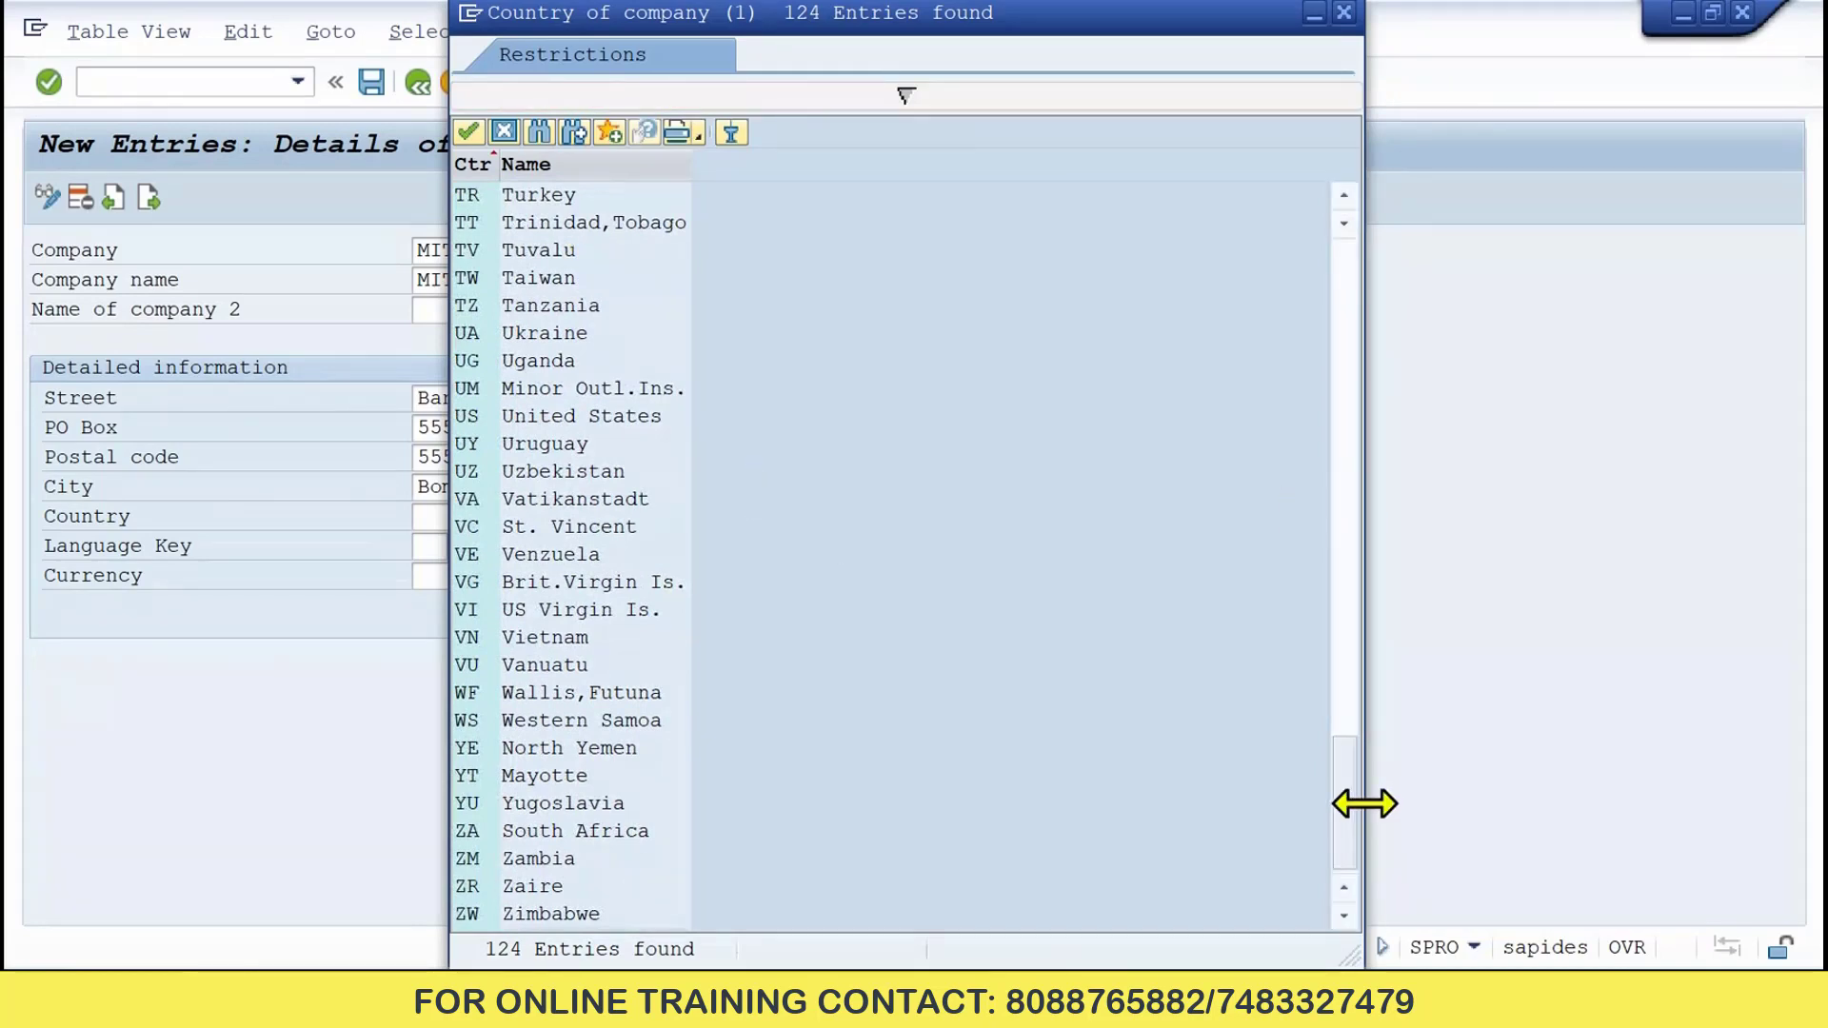
left_click_drag(1345, 826, 1347, 264)
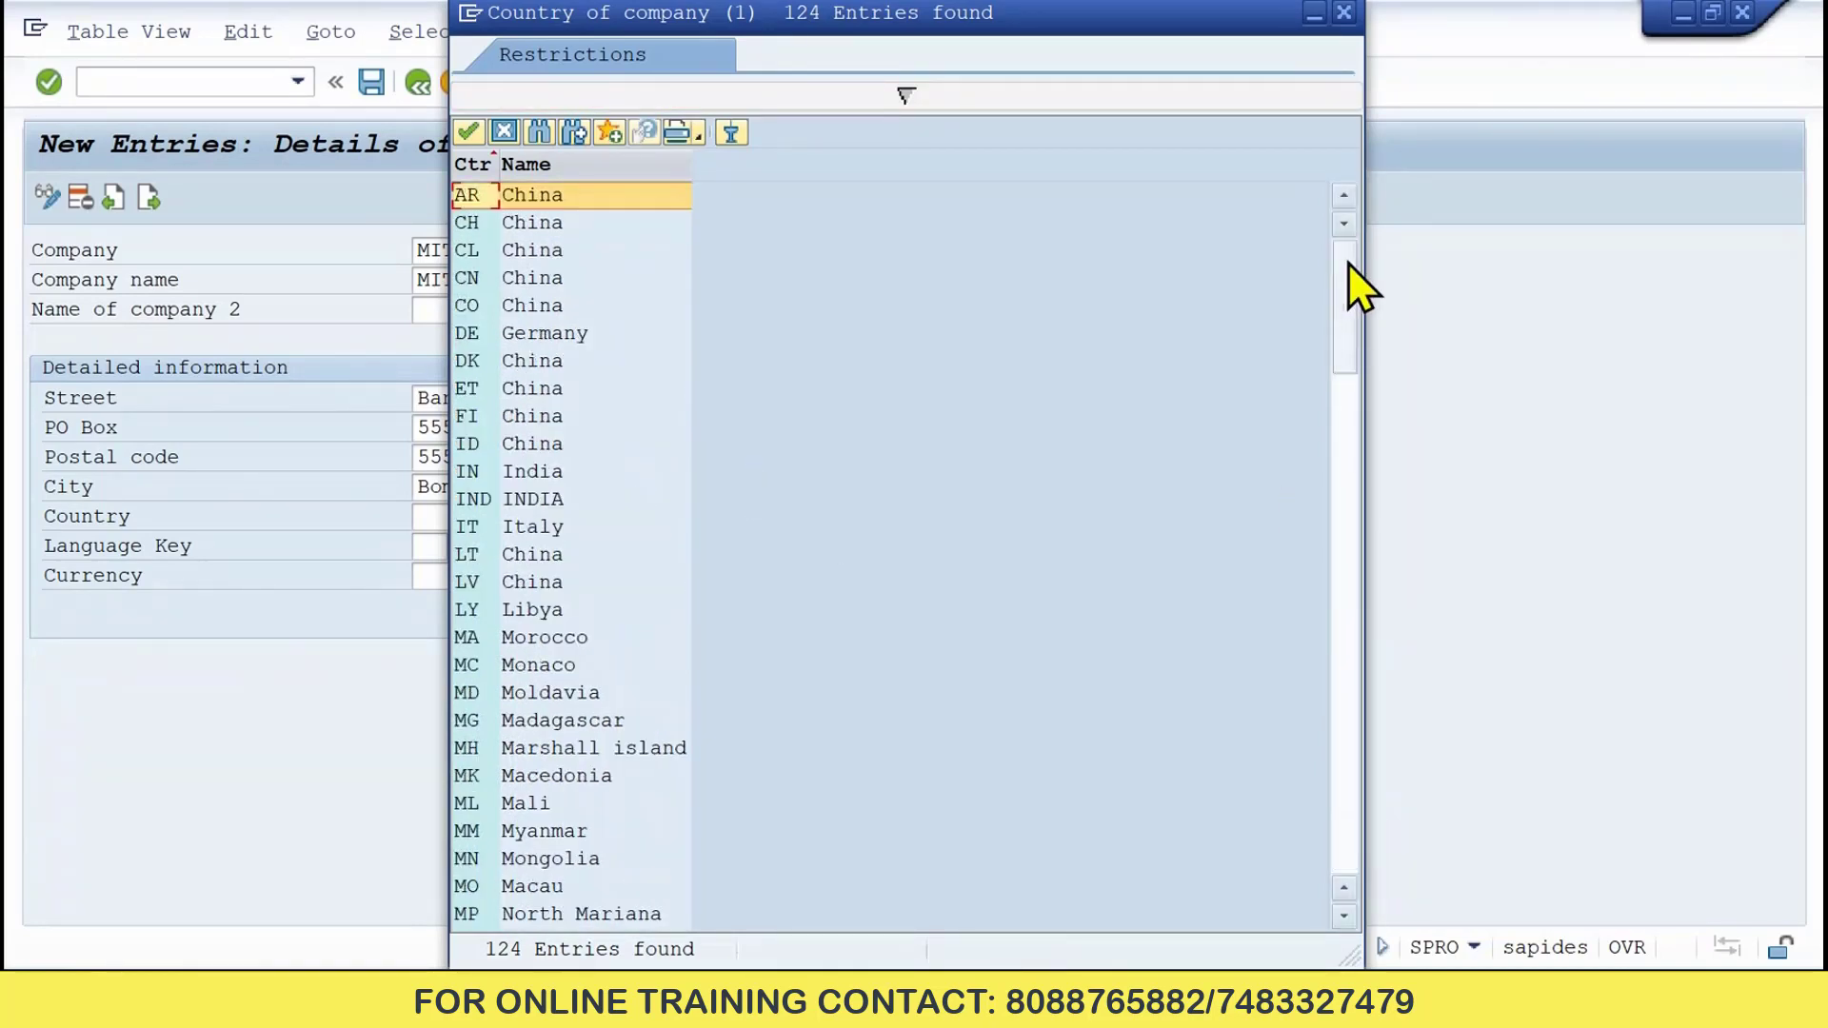
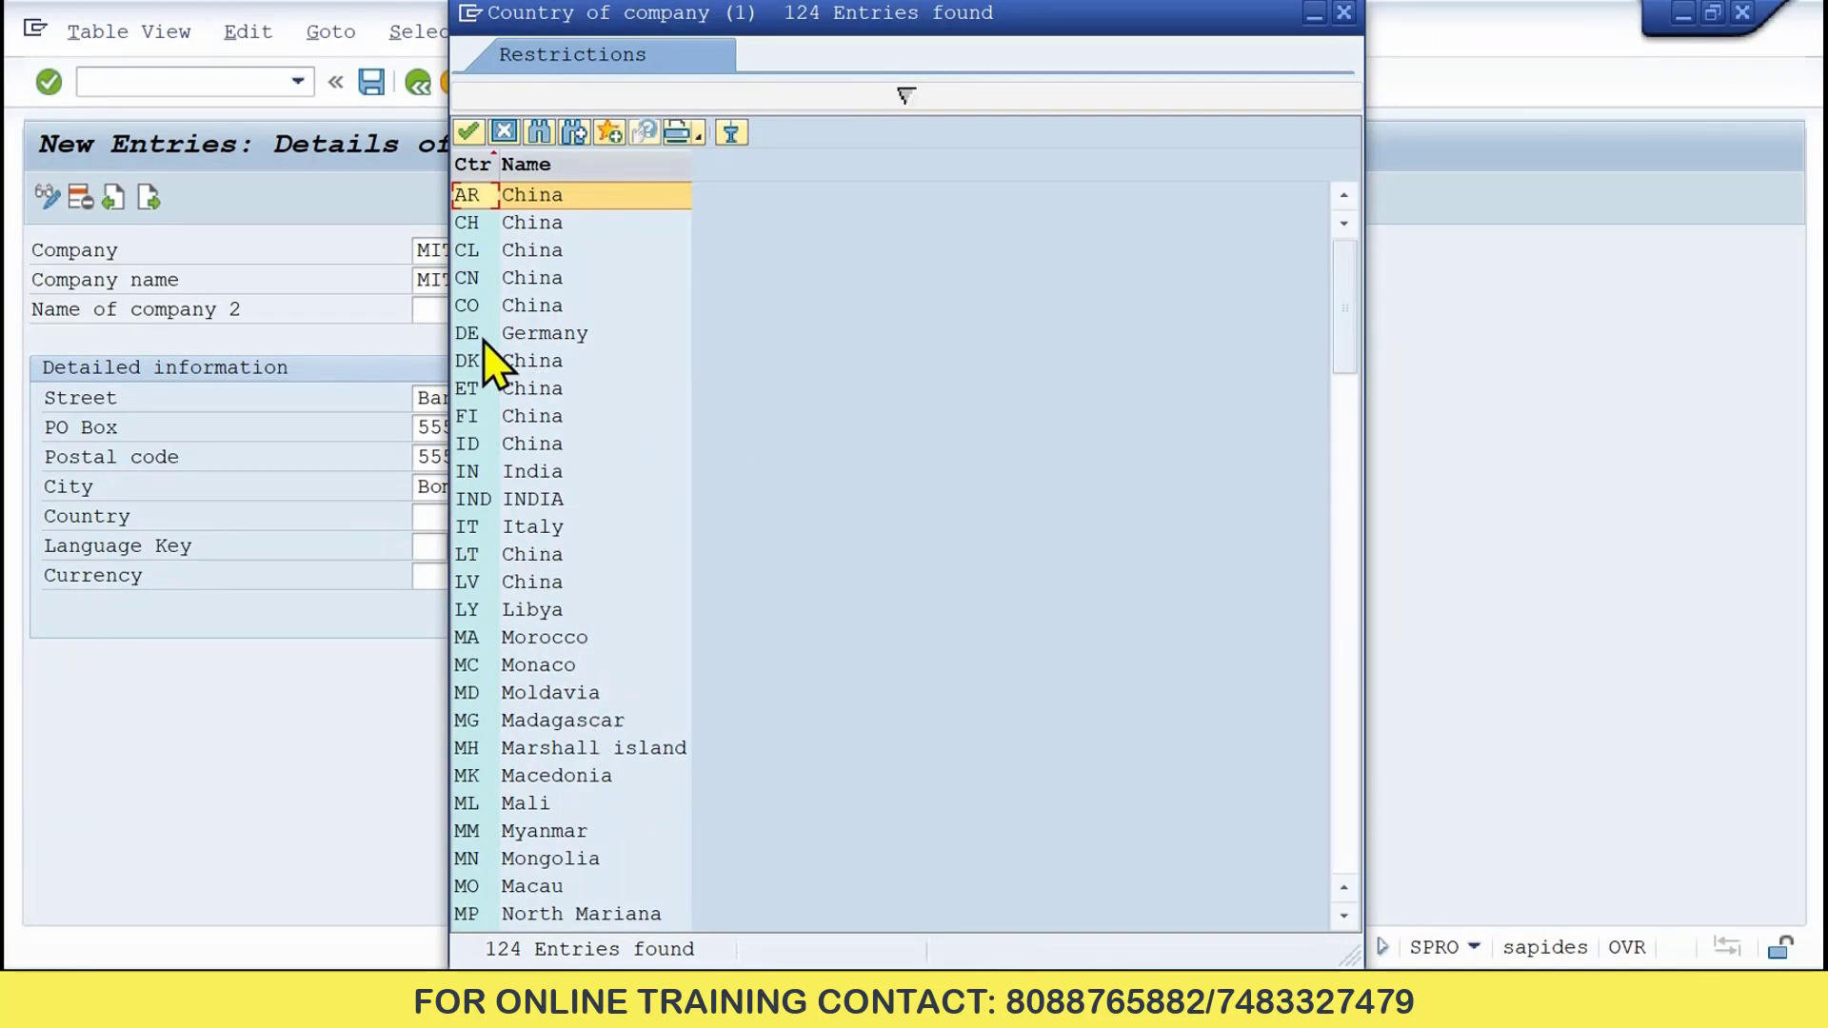
left_click(523, 341)
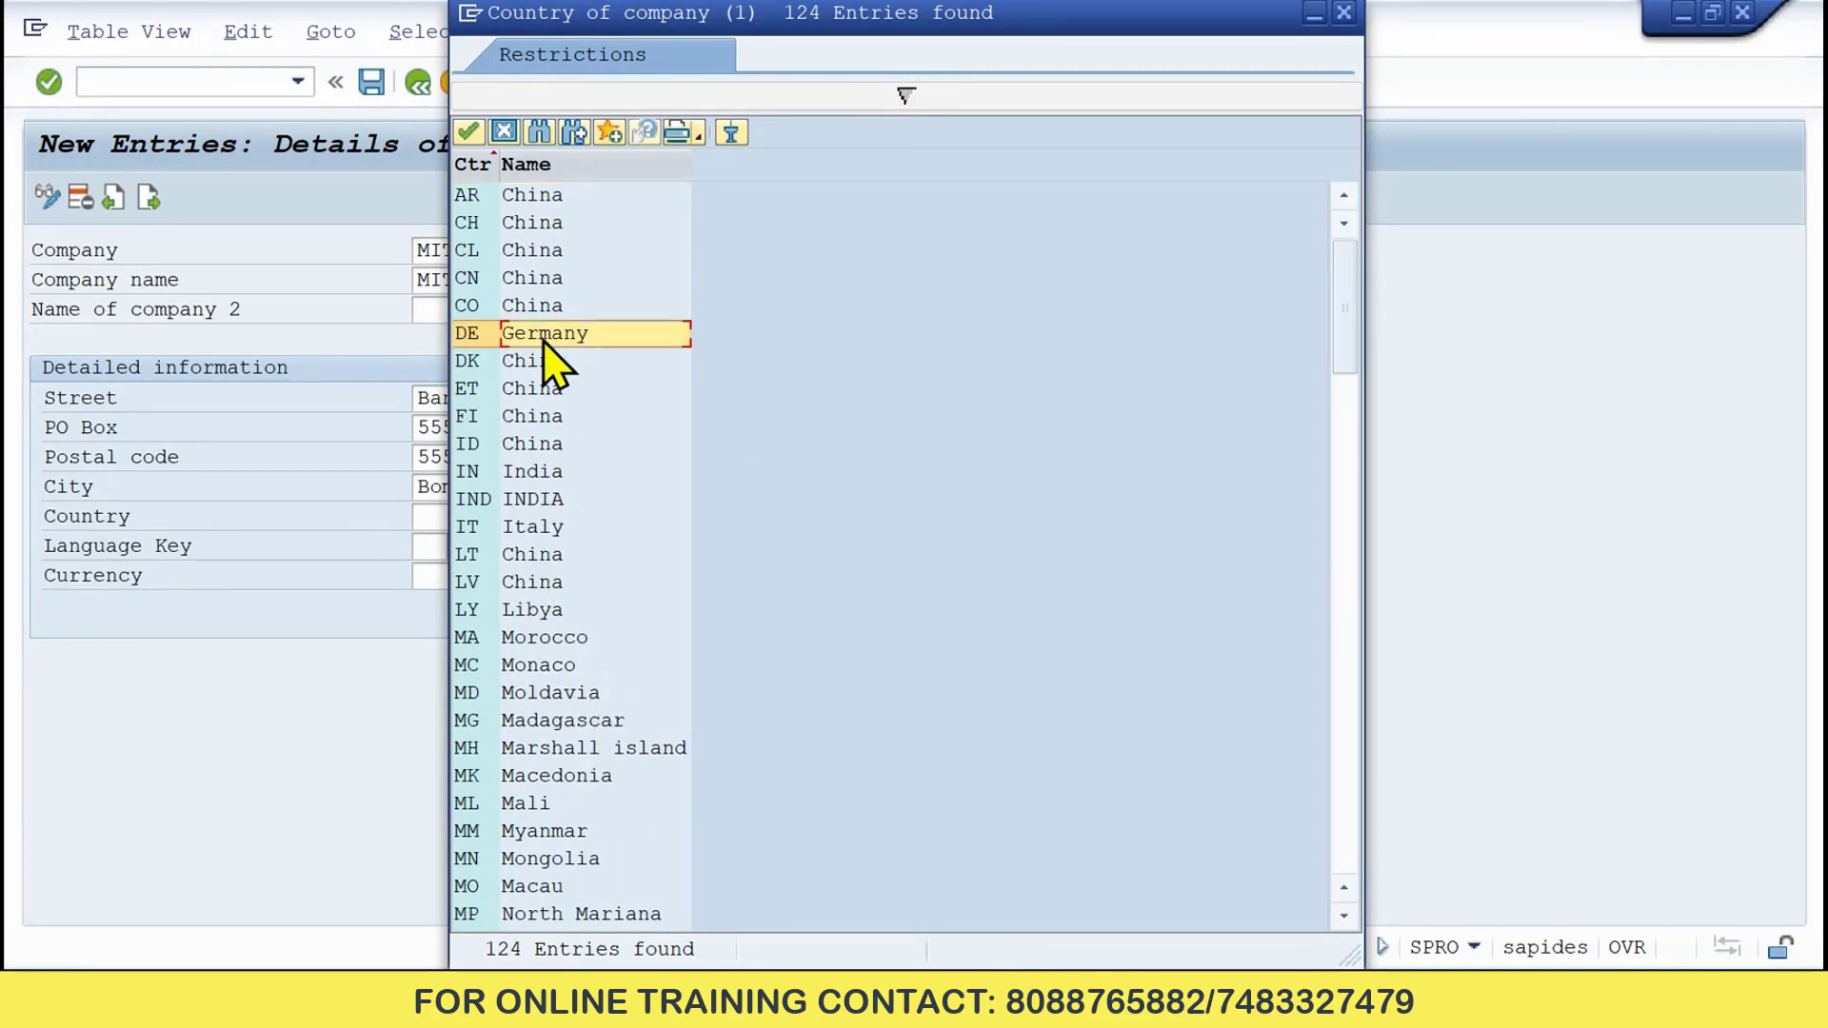
double_click(560, 335)
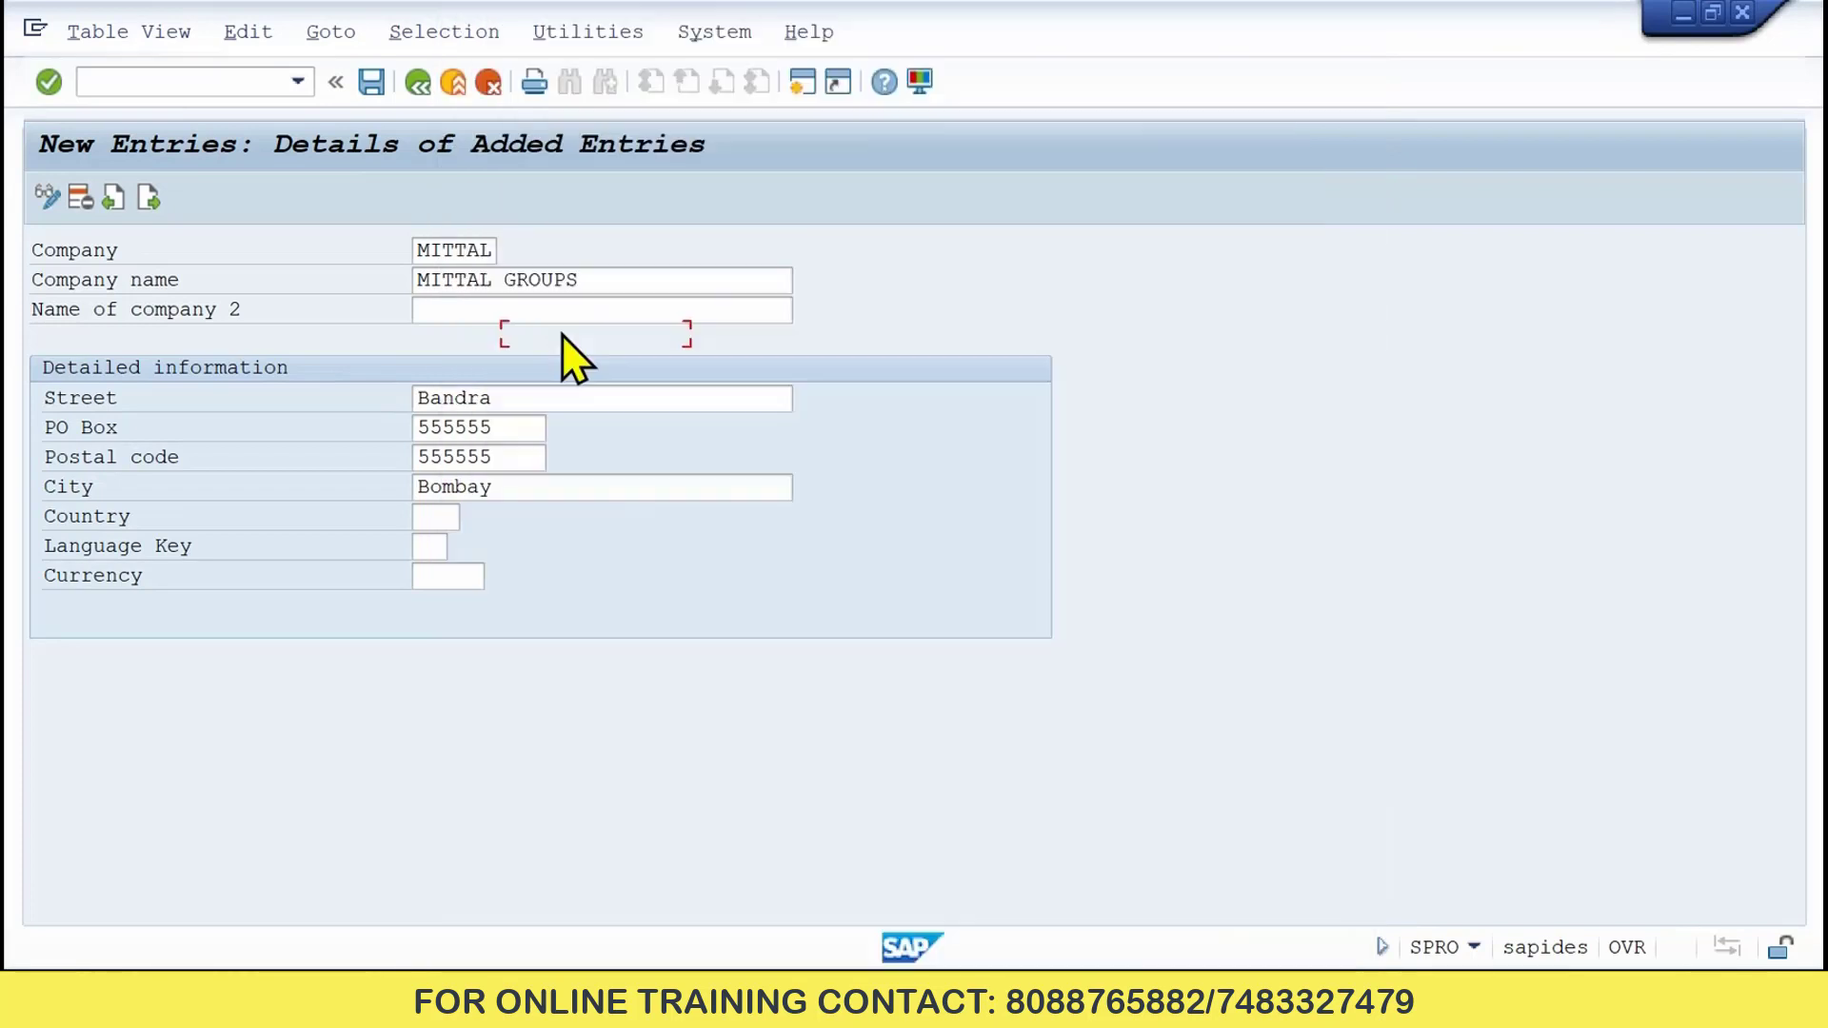
- Set the company's language key to EN (English) from the list of languages
left_click(457, 550)
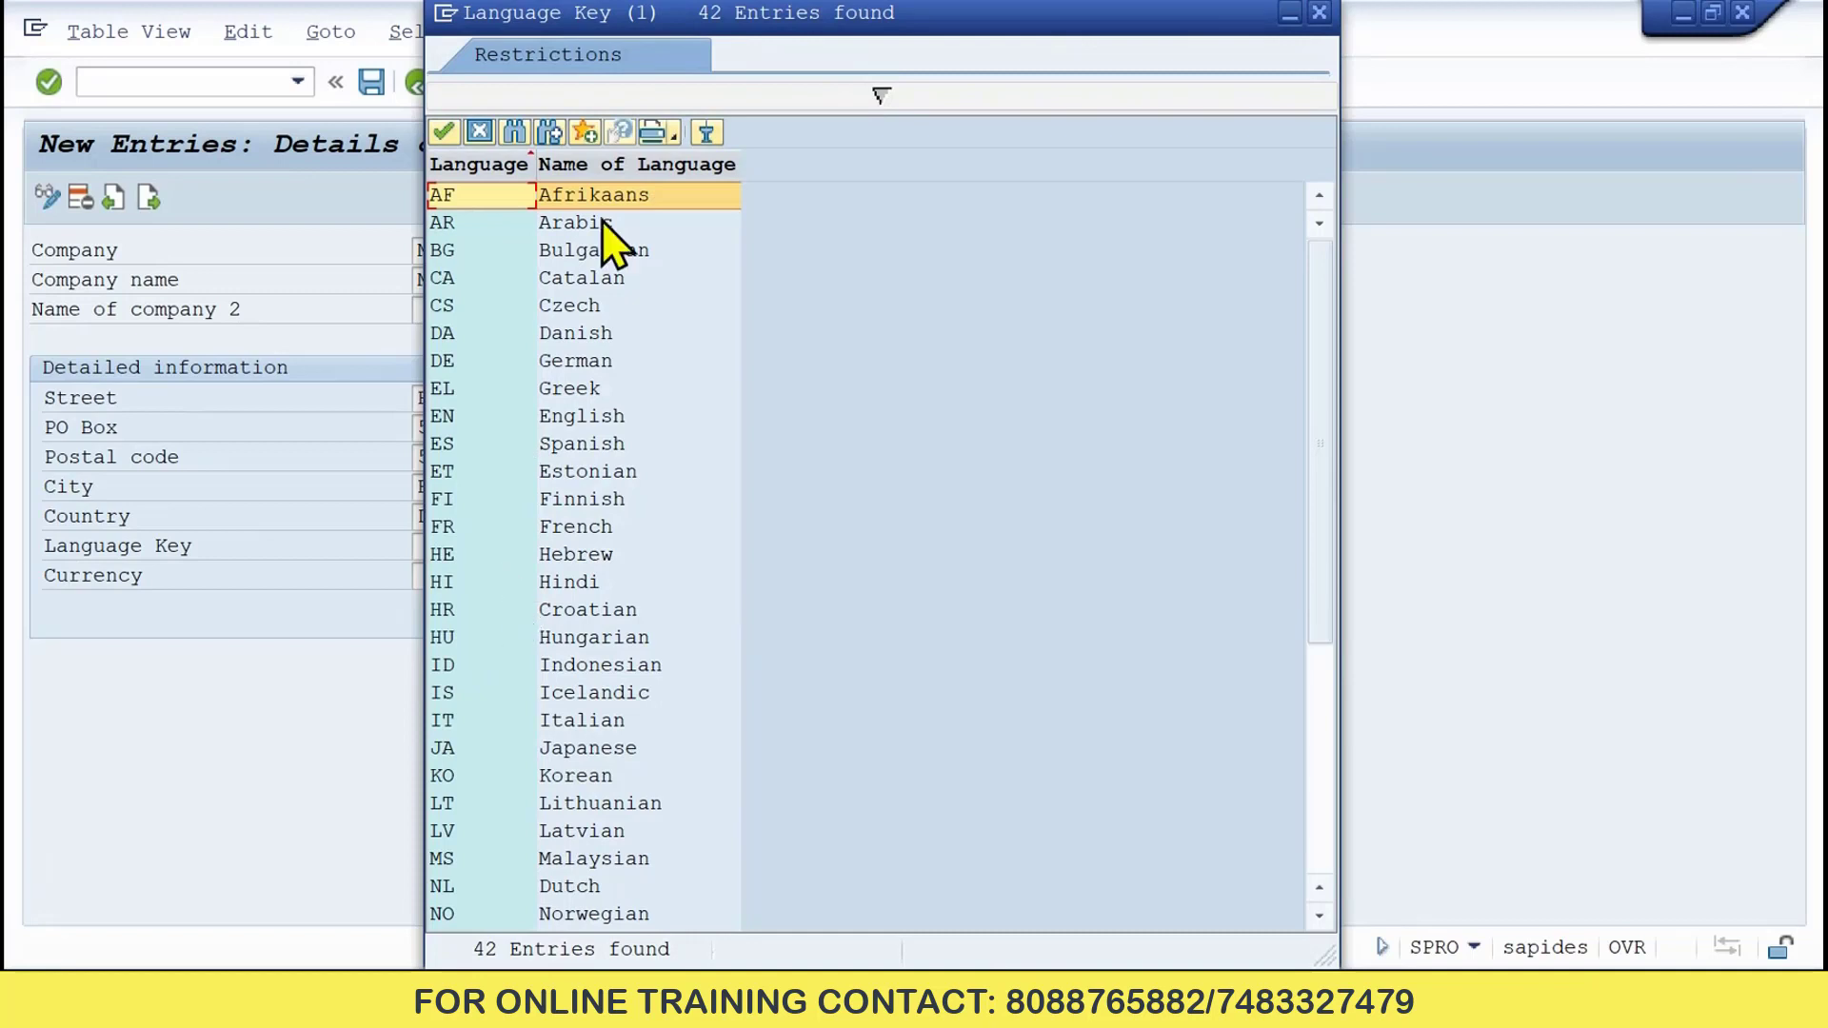
left_click_drag(621, 19, 946, 19)
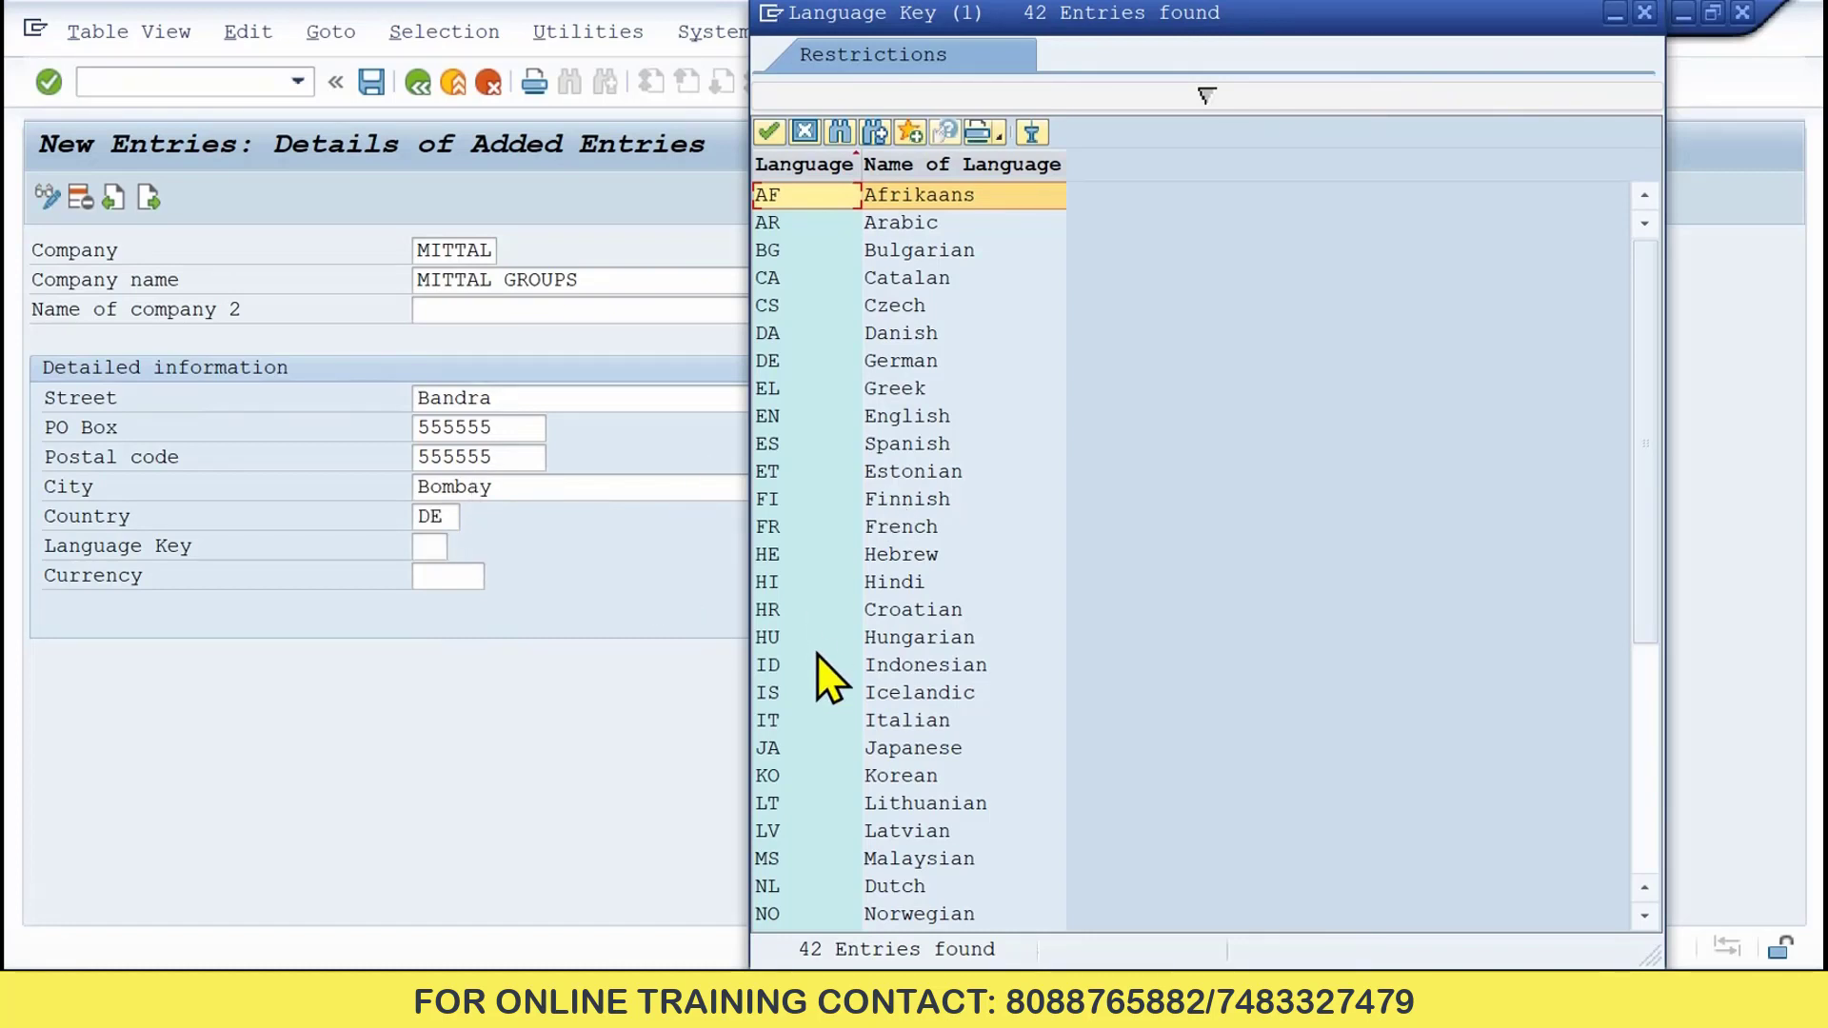
left_click(868, 419)
double_click(868, 419)
- Set the company's currency to EUR (Euro) from the list of local currencies
left_click(433, 576)
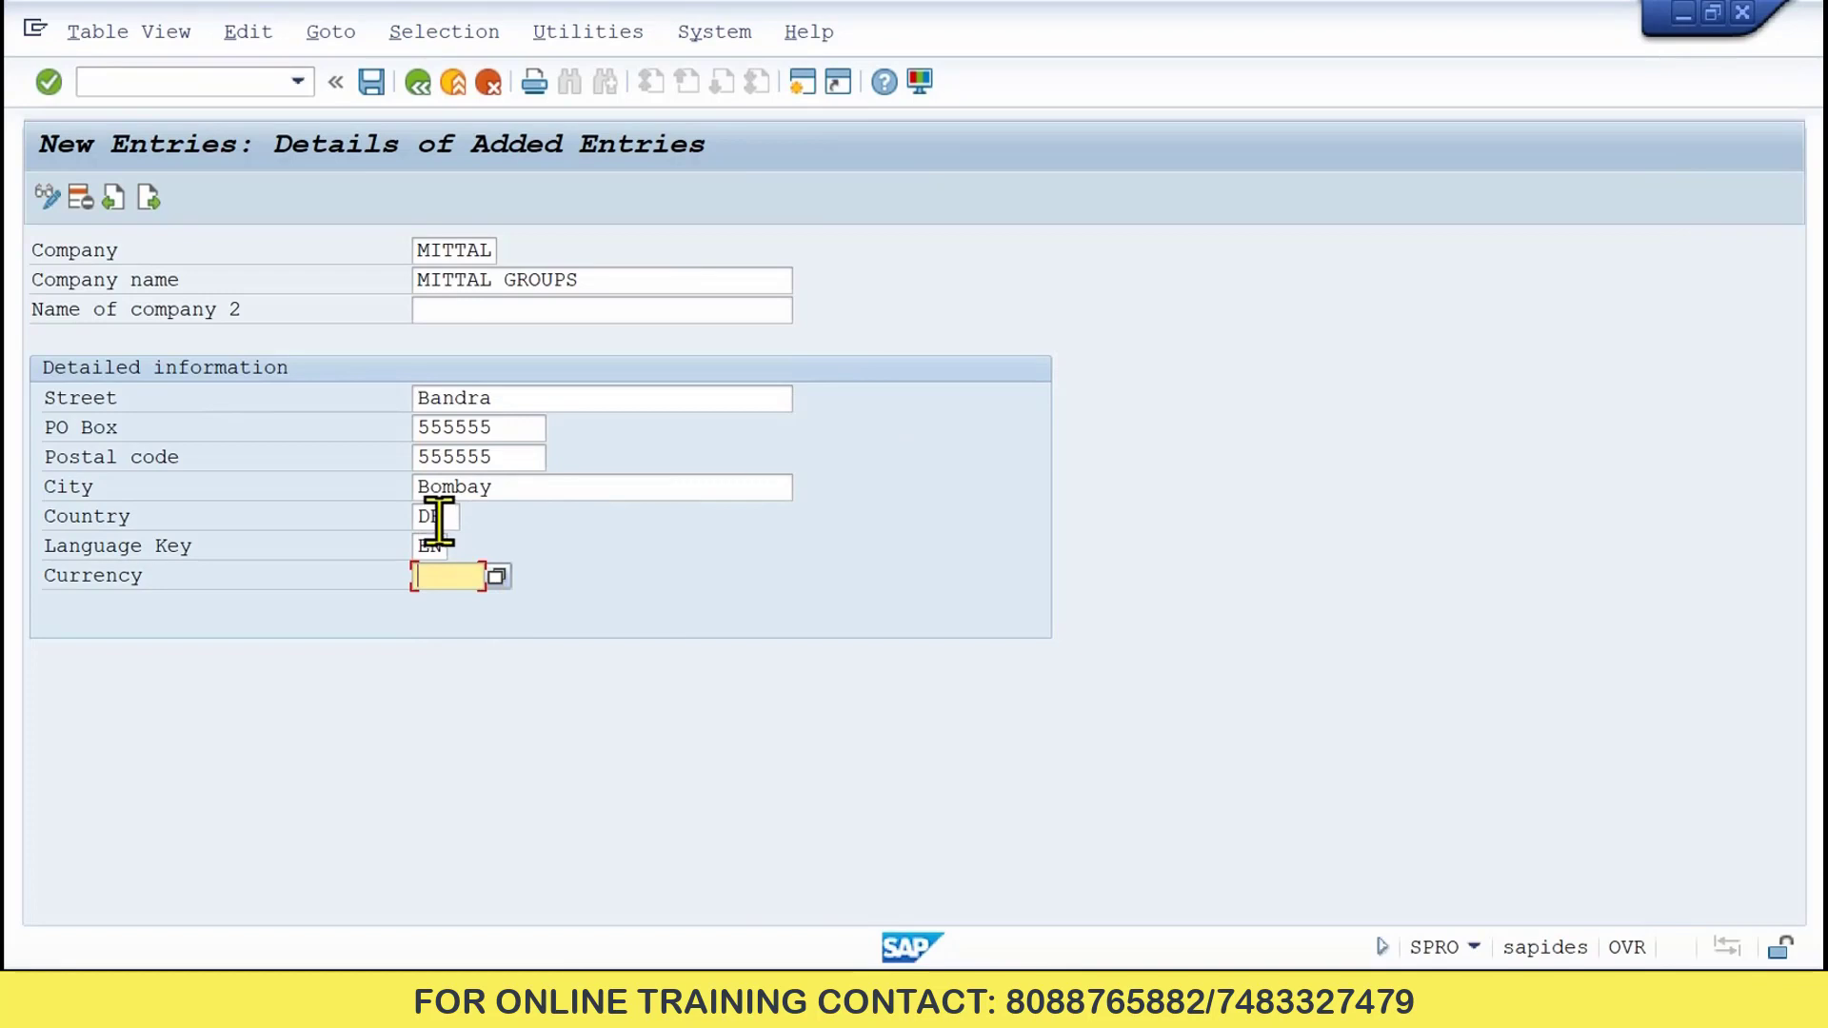
left_click(496, 575)
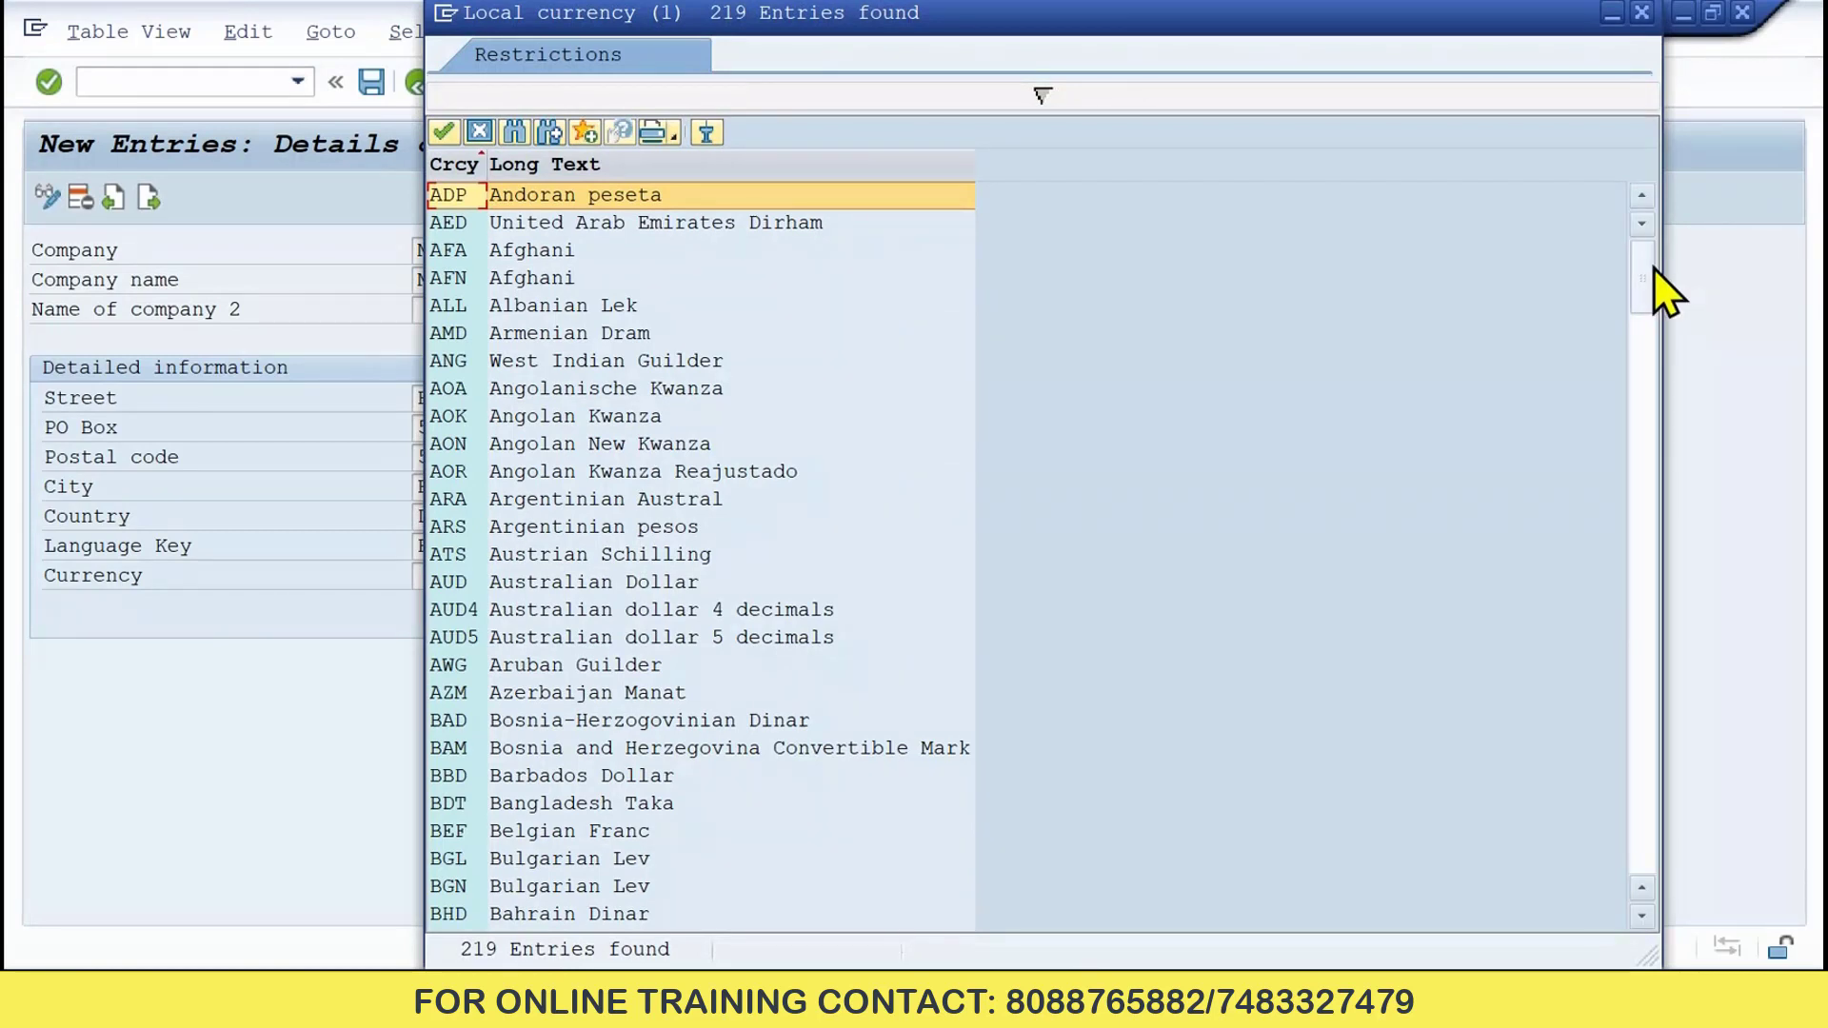
left_click_drag(1654, 276, 1642, 419)
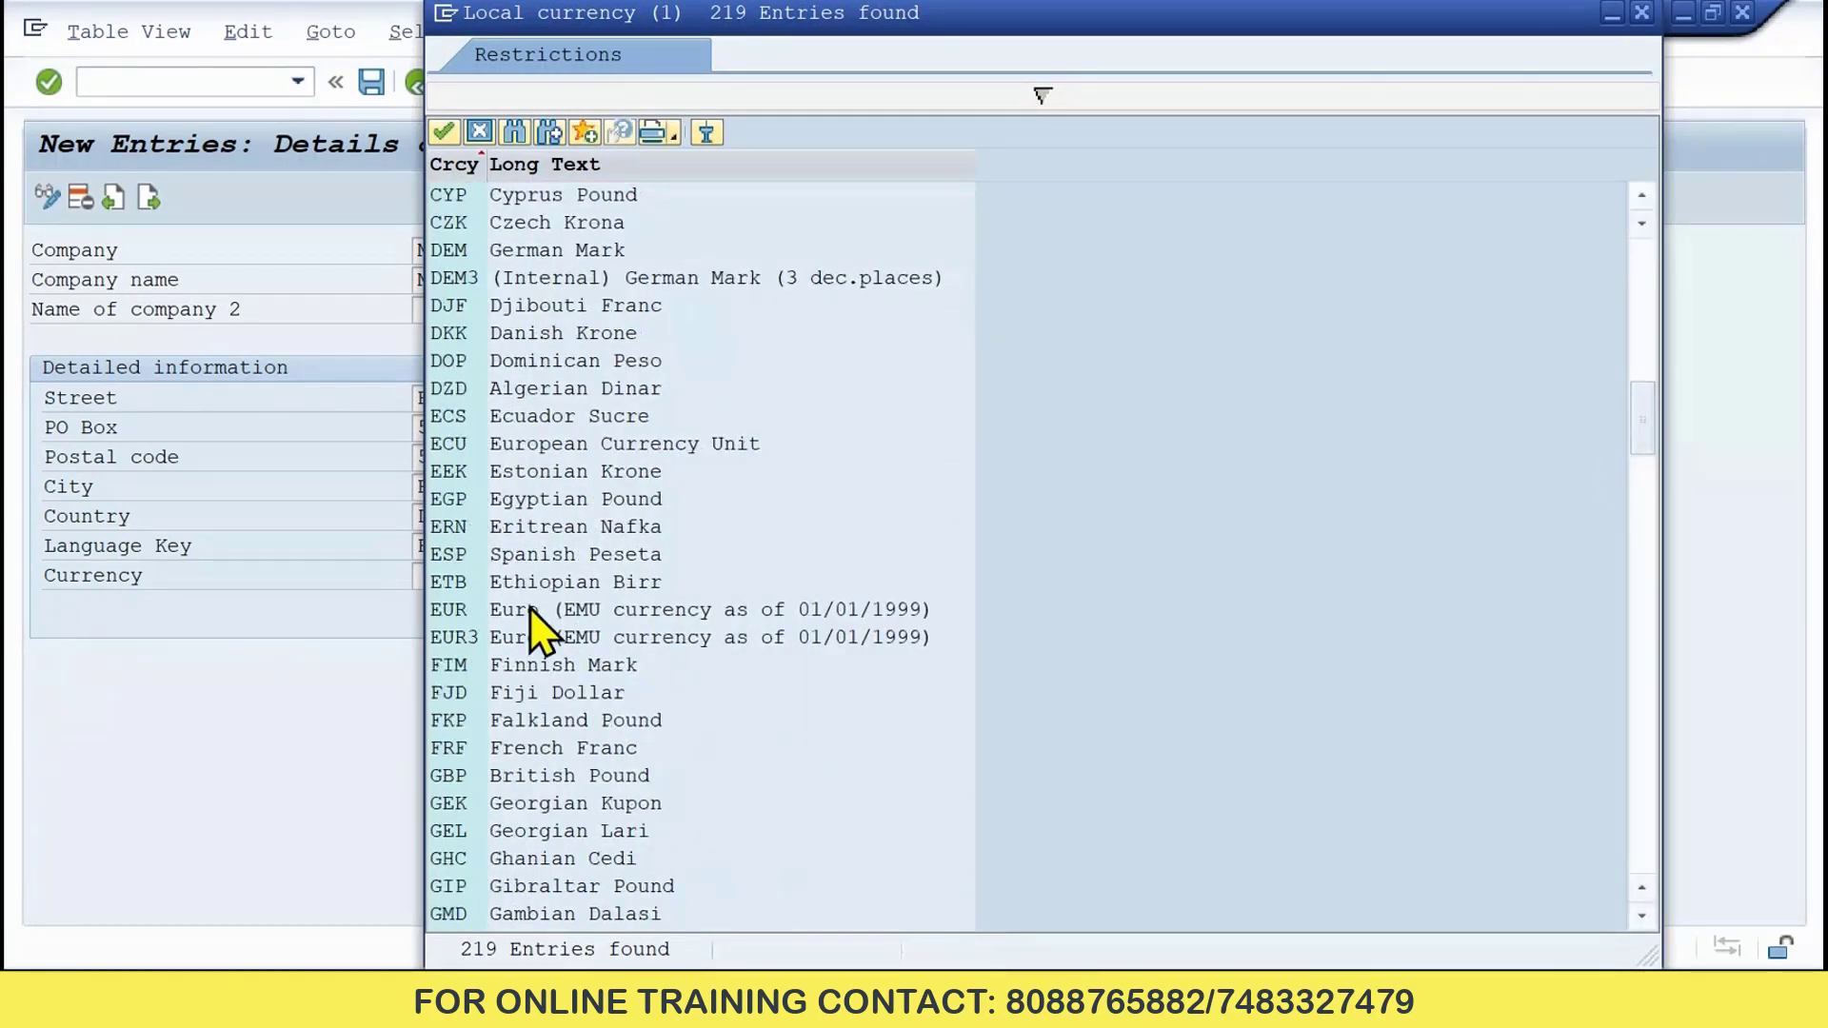
double_click(447, 610)
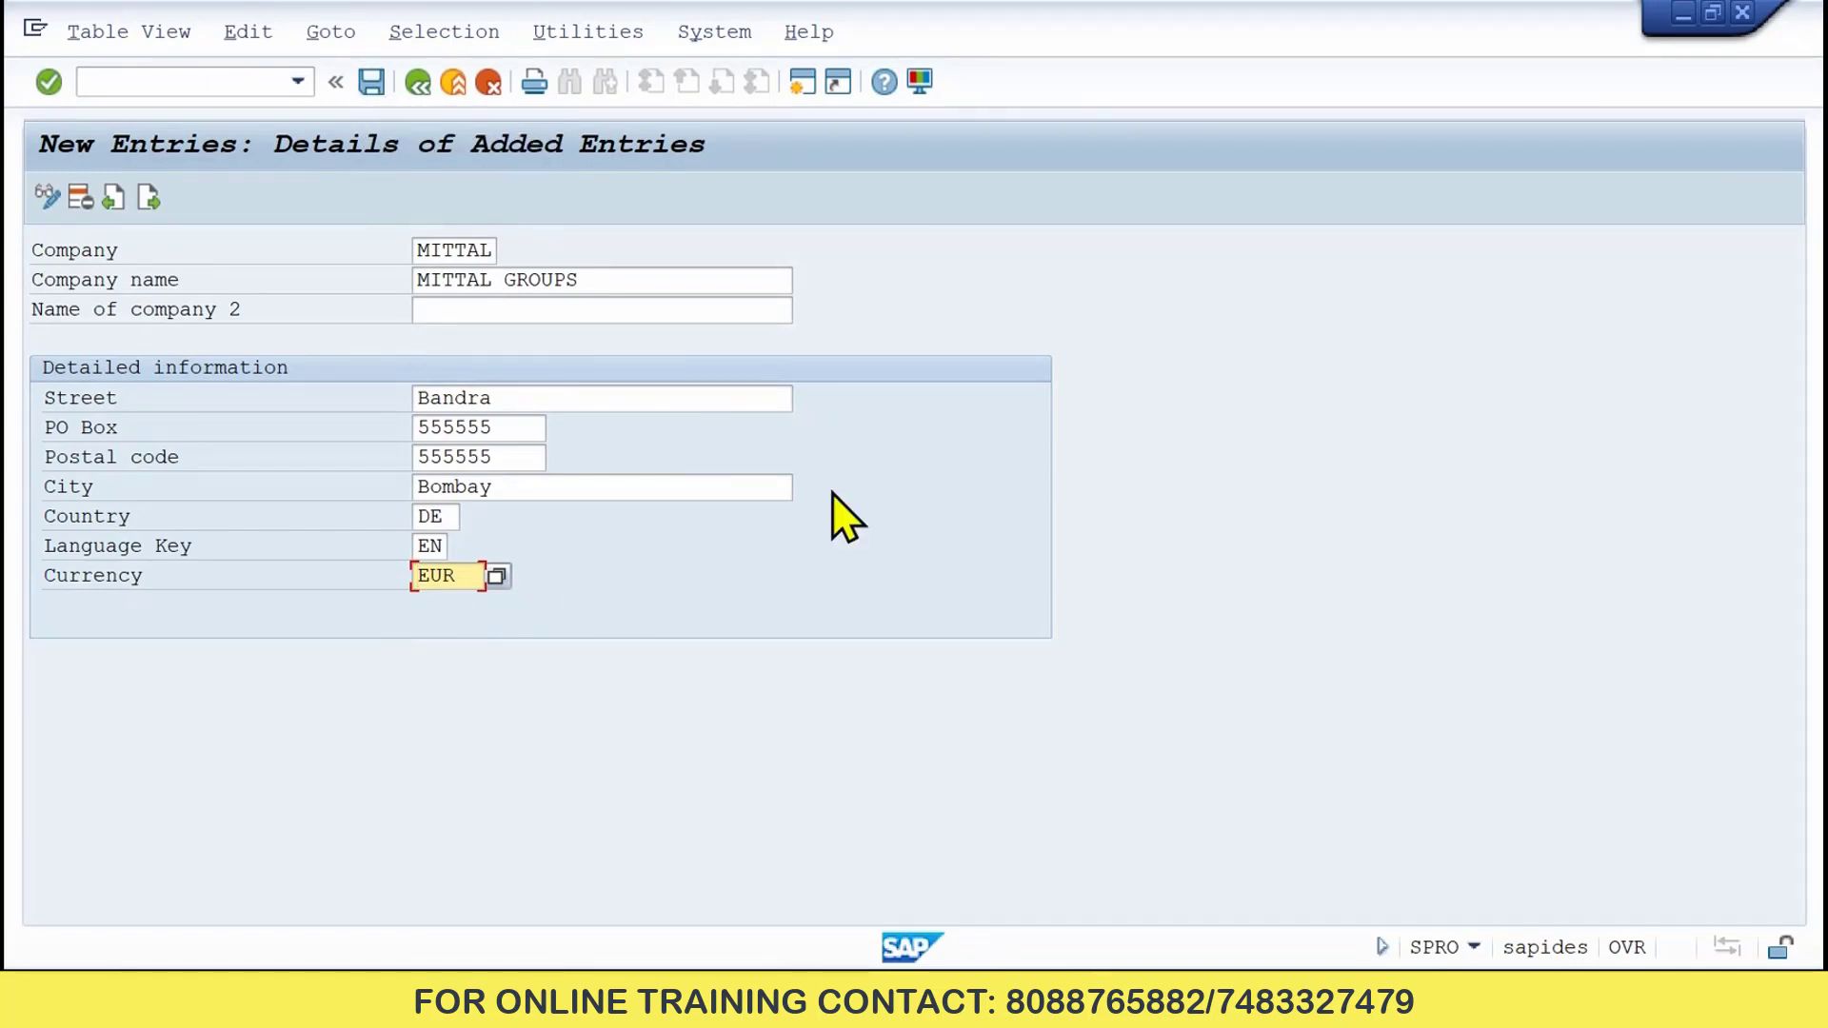
- Save the new company entry and move the customizing request prompt clear of the IMG structure
key("ctrl+s")
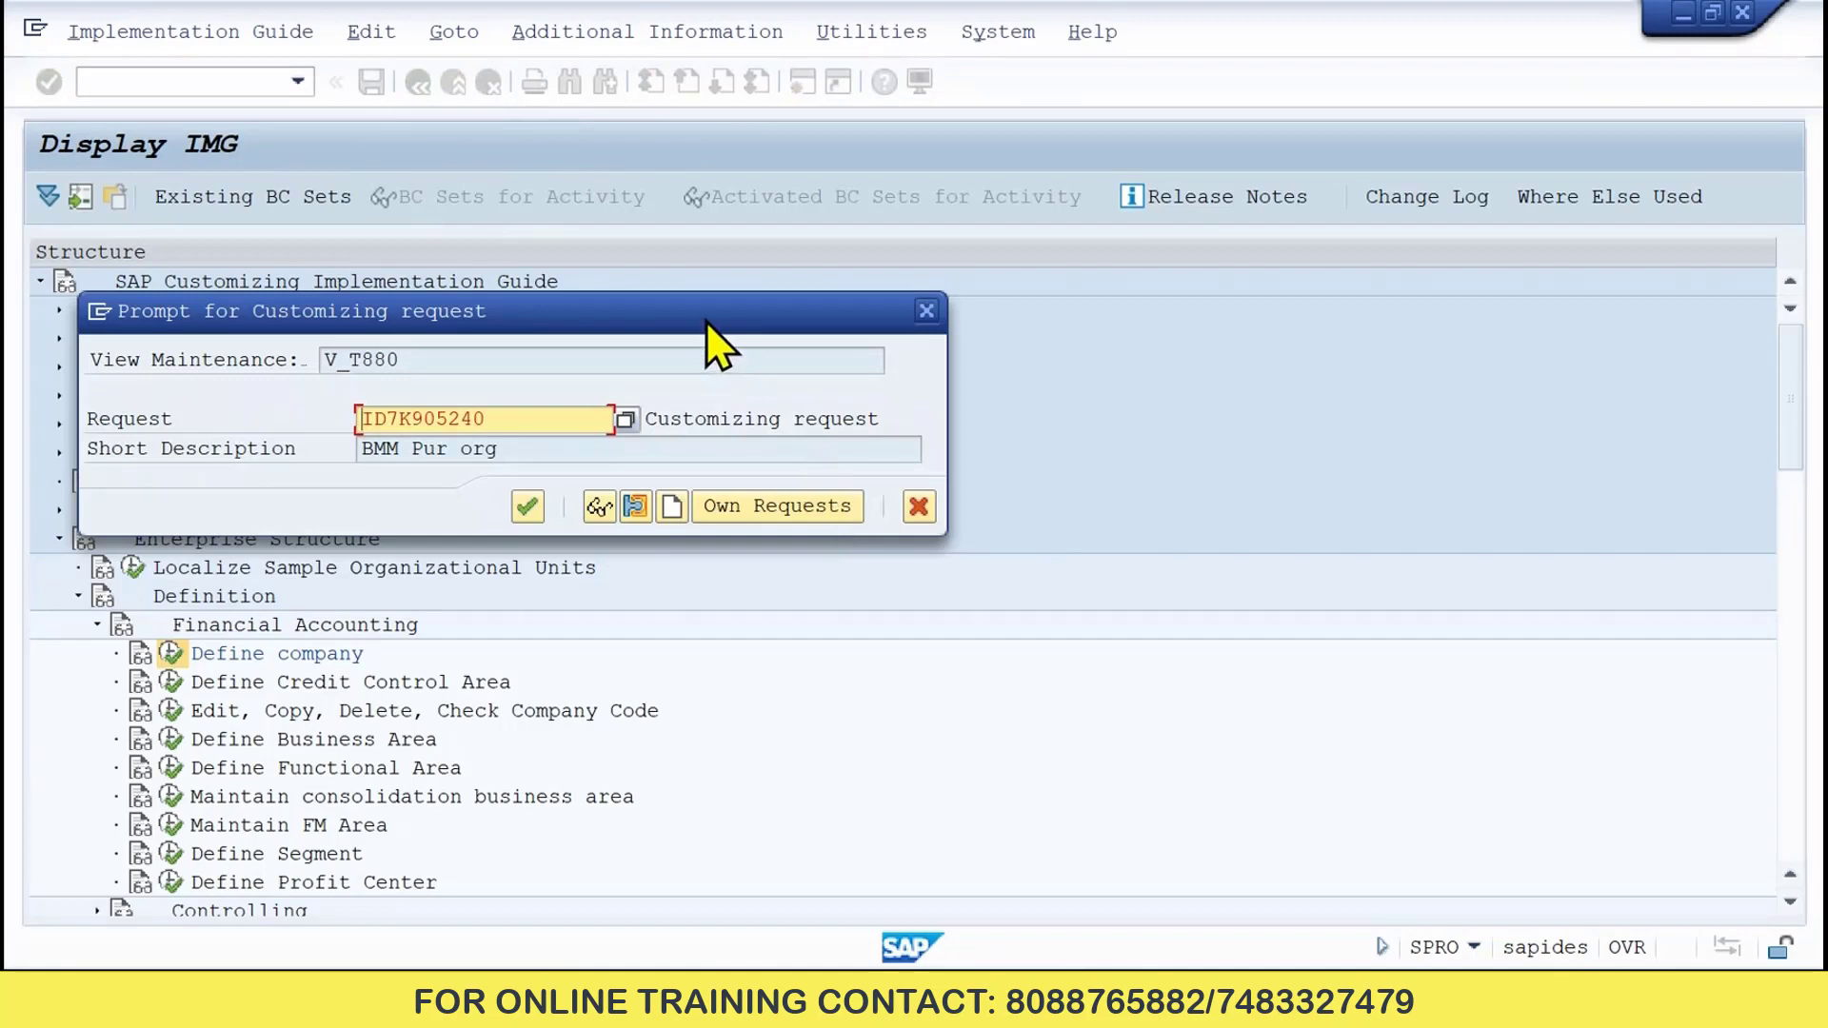
left_click_drag(705, 322, 1140, 238)
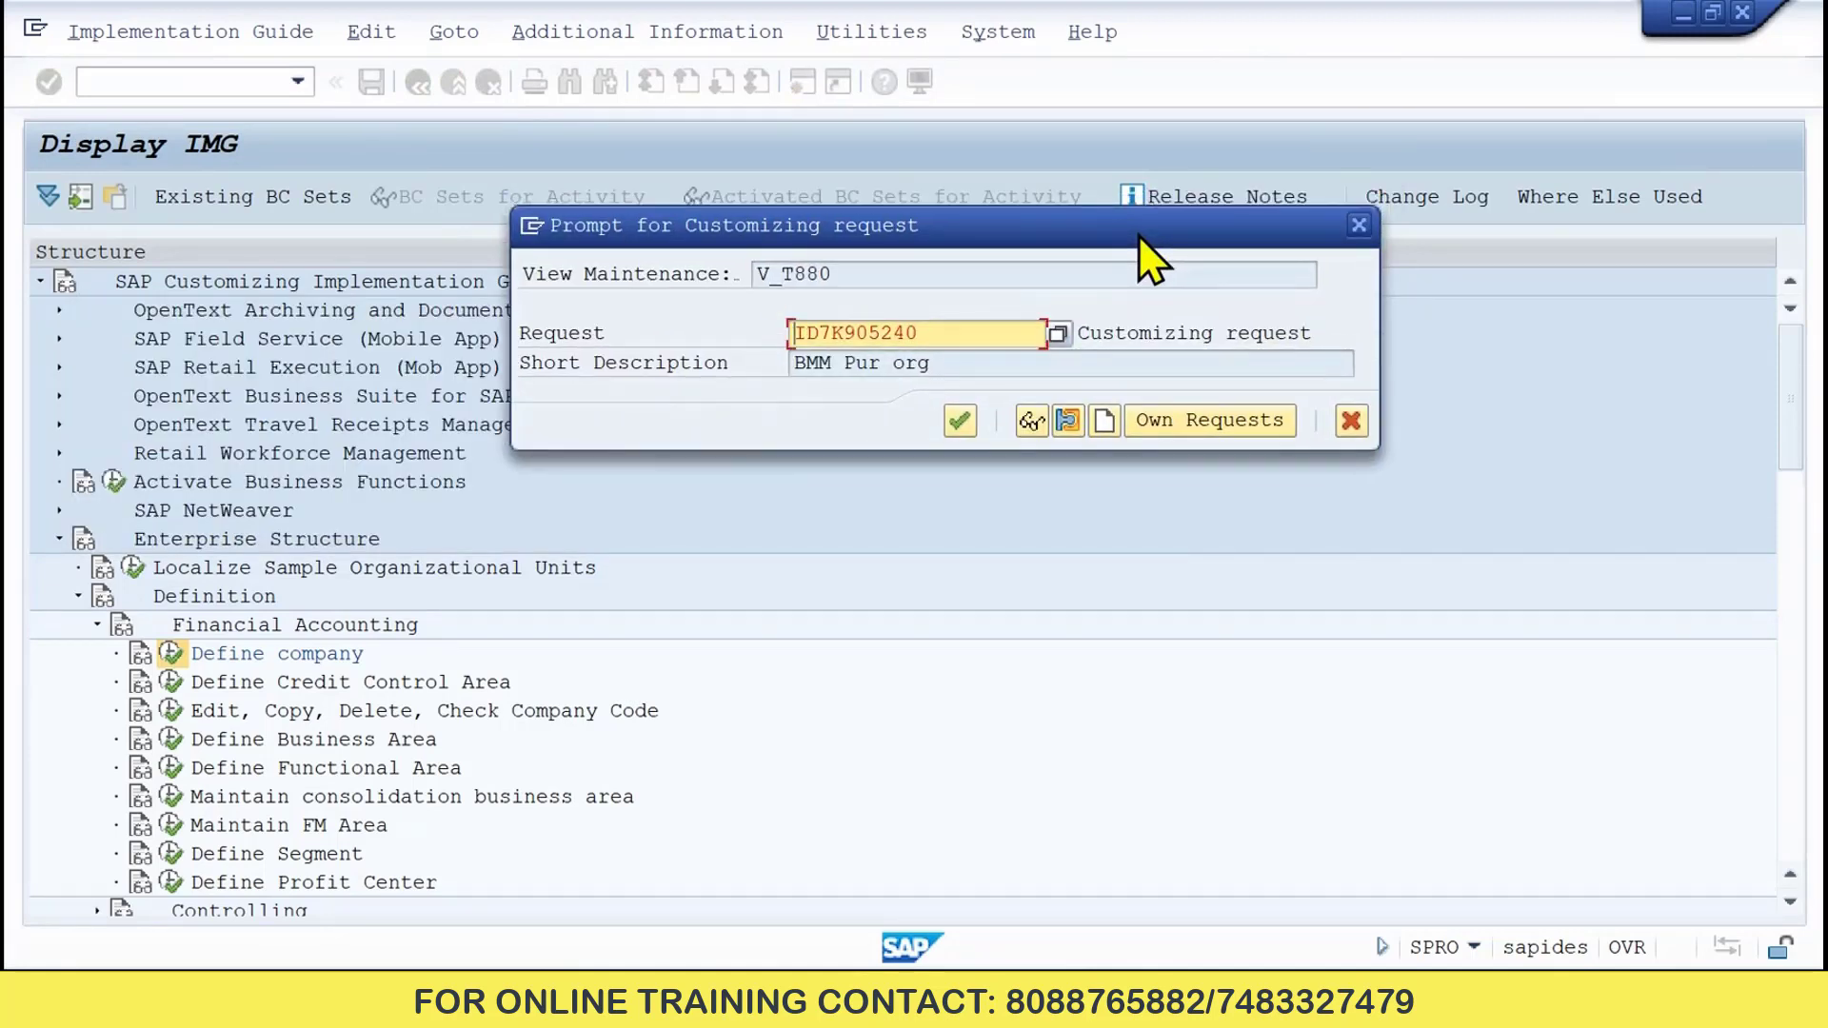
left_click_drag(824, 226, 757, 249)
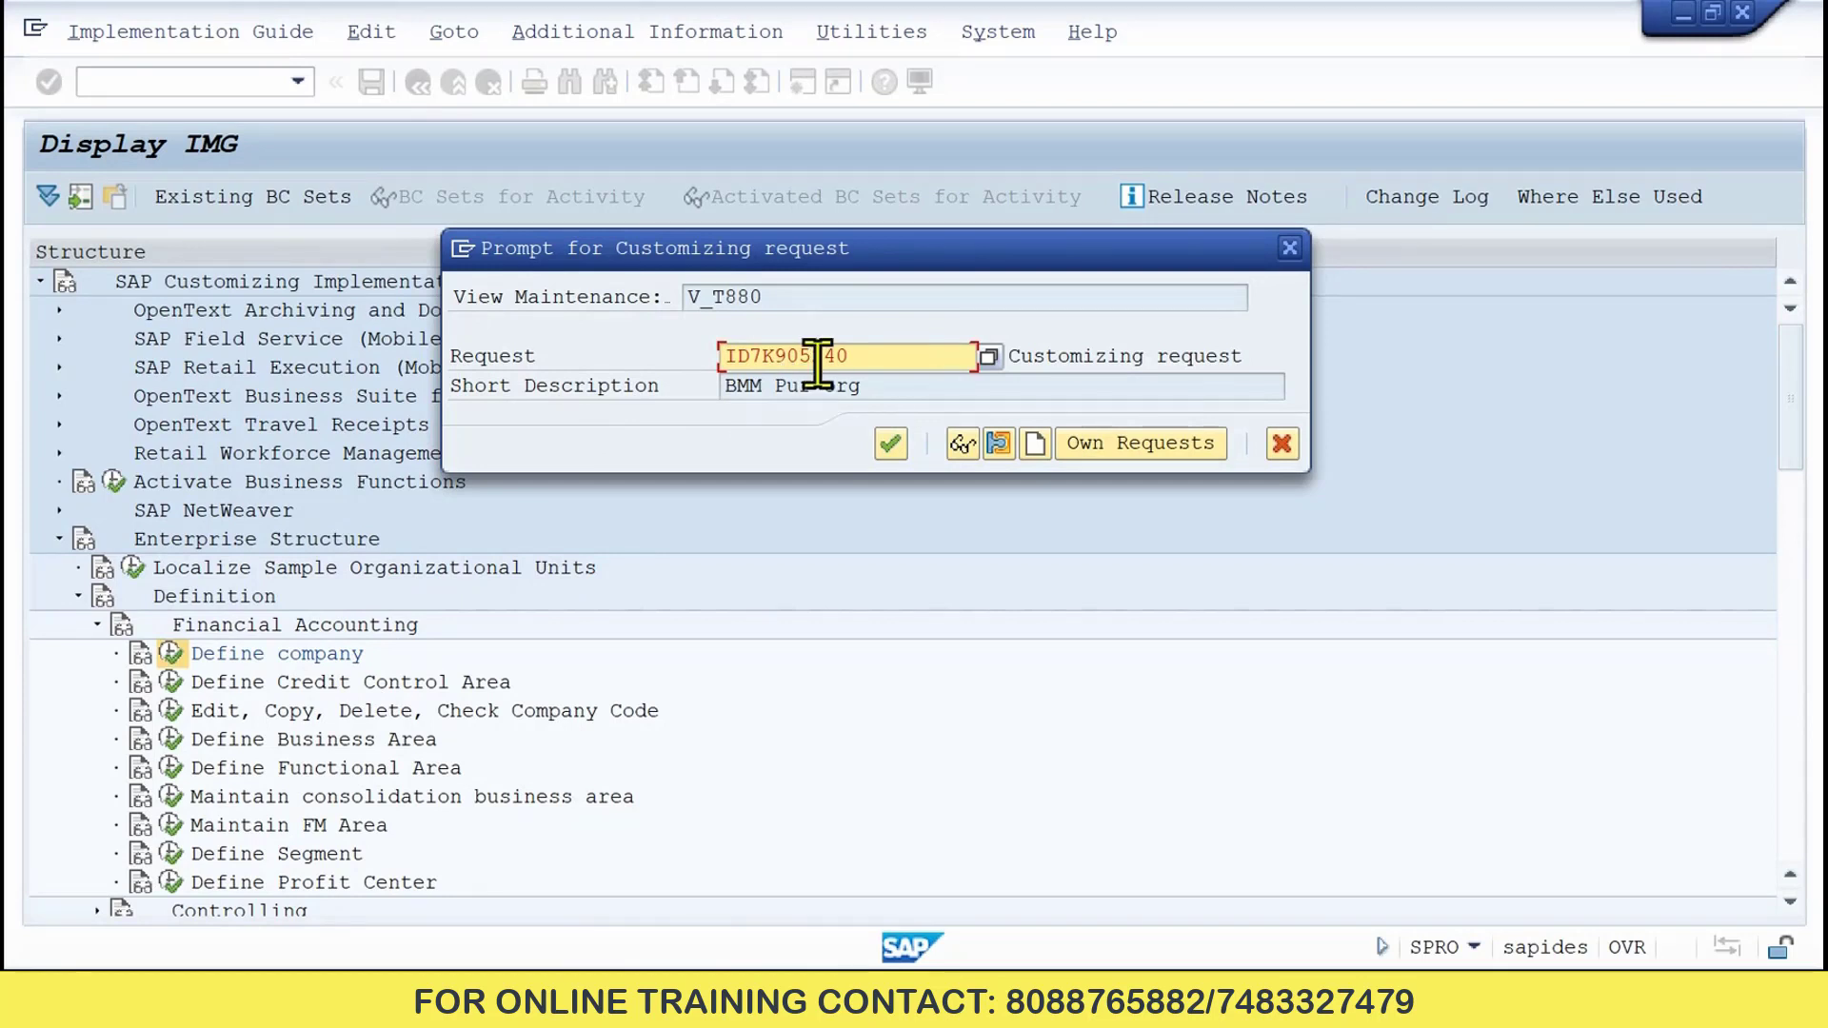
left_click_drag(641, 241, 620, 304)
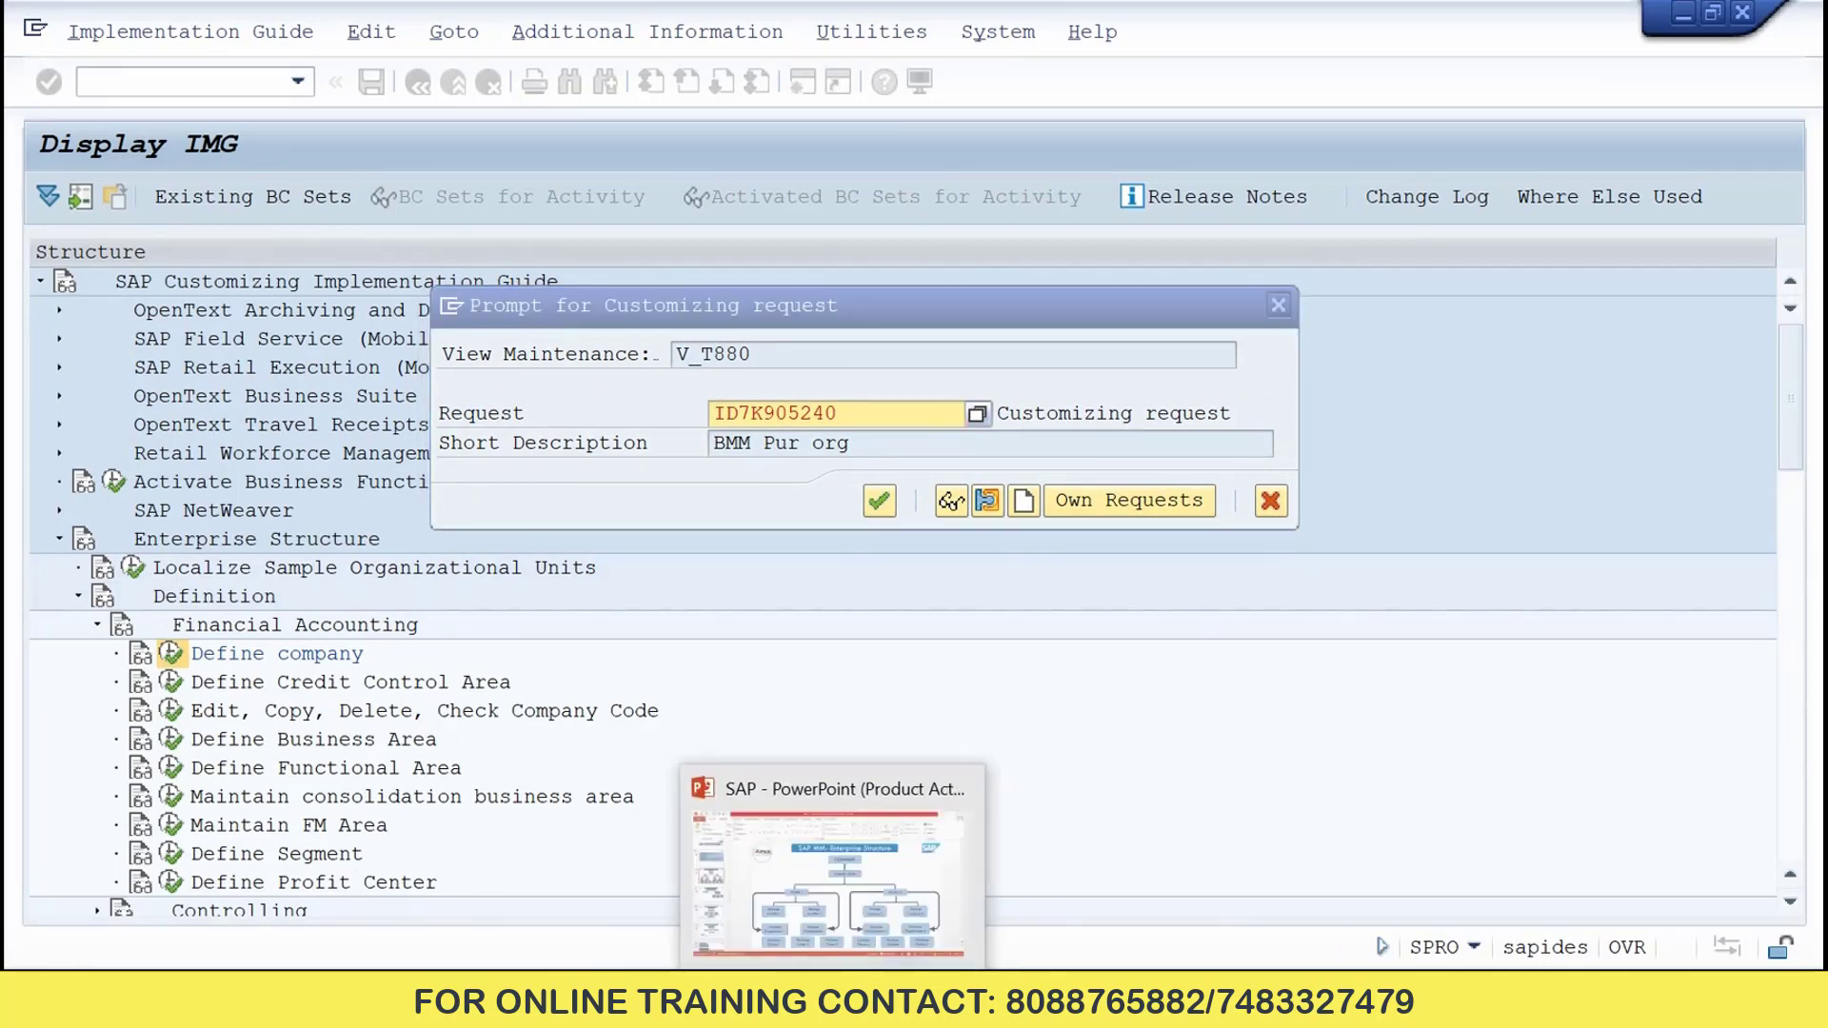
- Switch to PowerPoint to examine the Client Landscape / SAP Server slide on transfer requests, and return to the SAP Display IMG window
left_click(864, 1009)
scroll(155, 751, "down", 4)
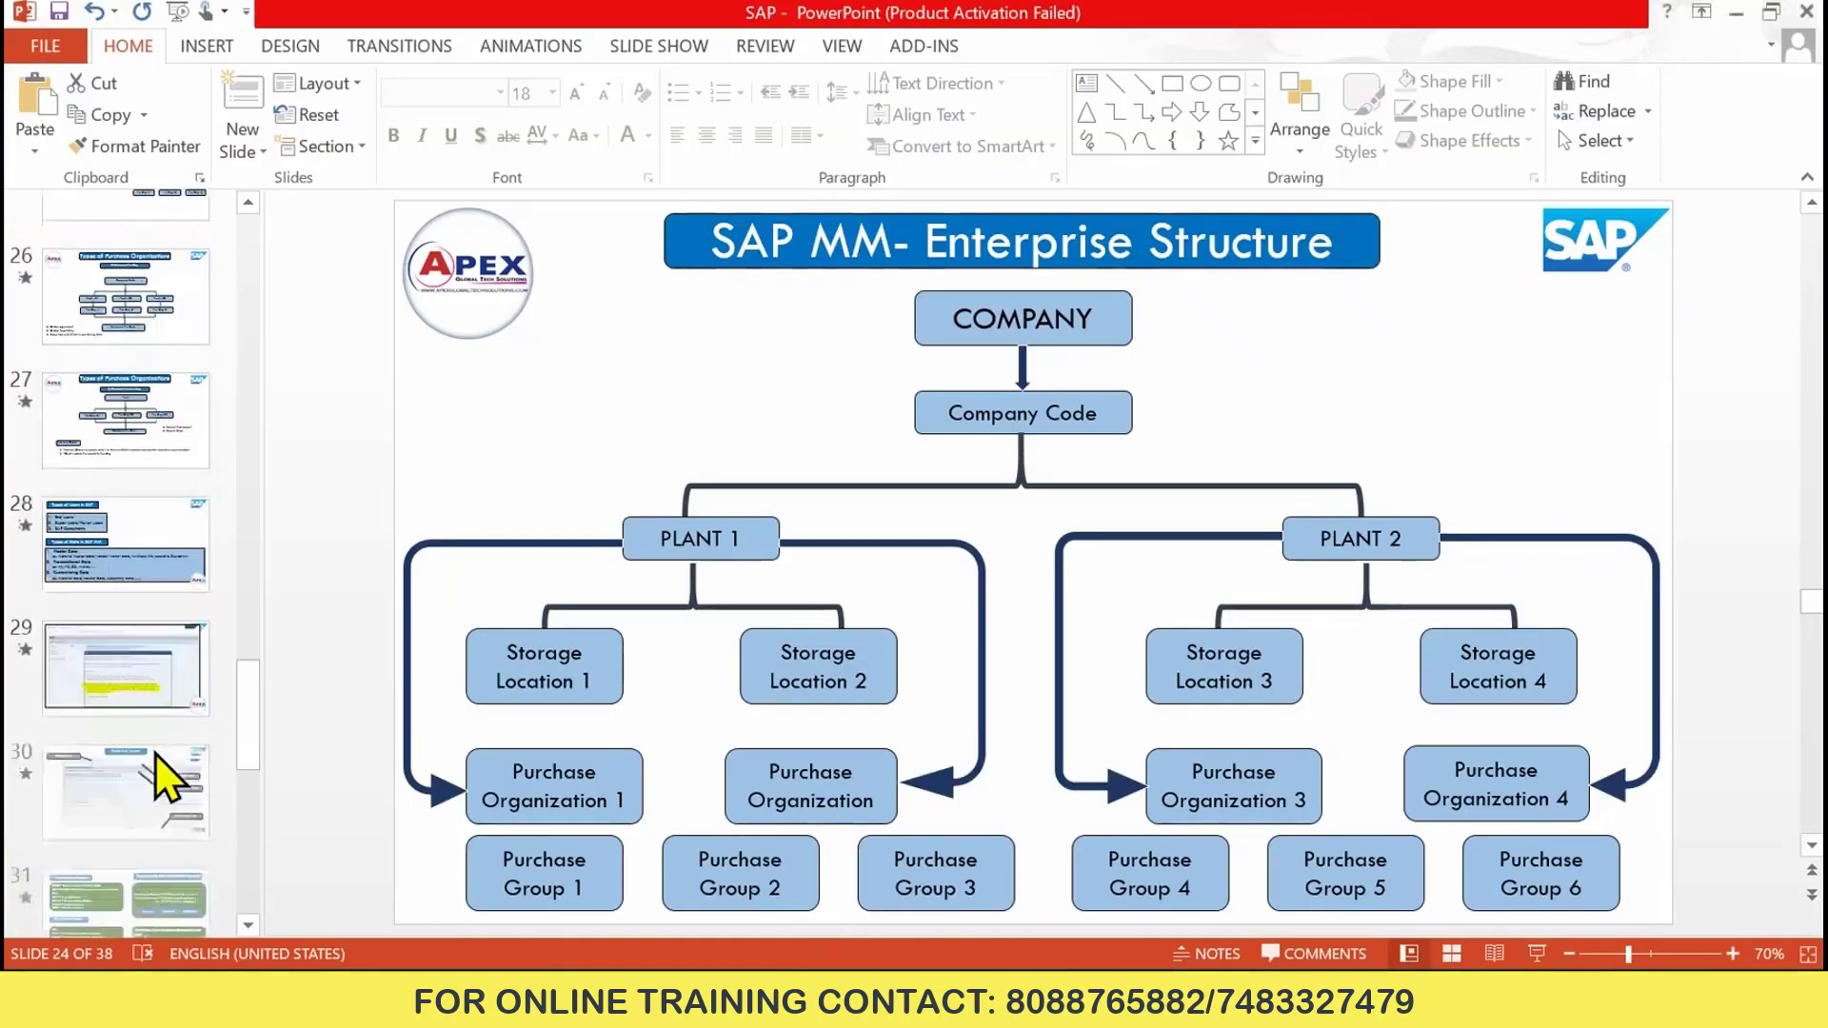
left_click(134, 711)
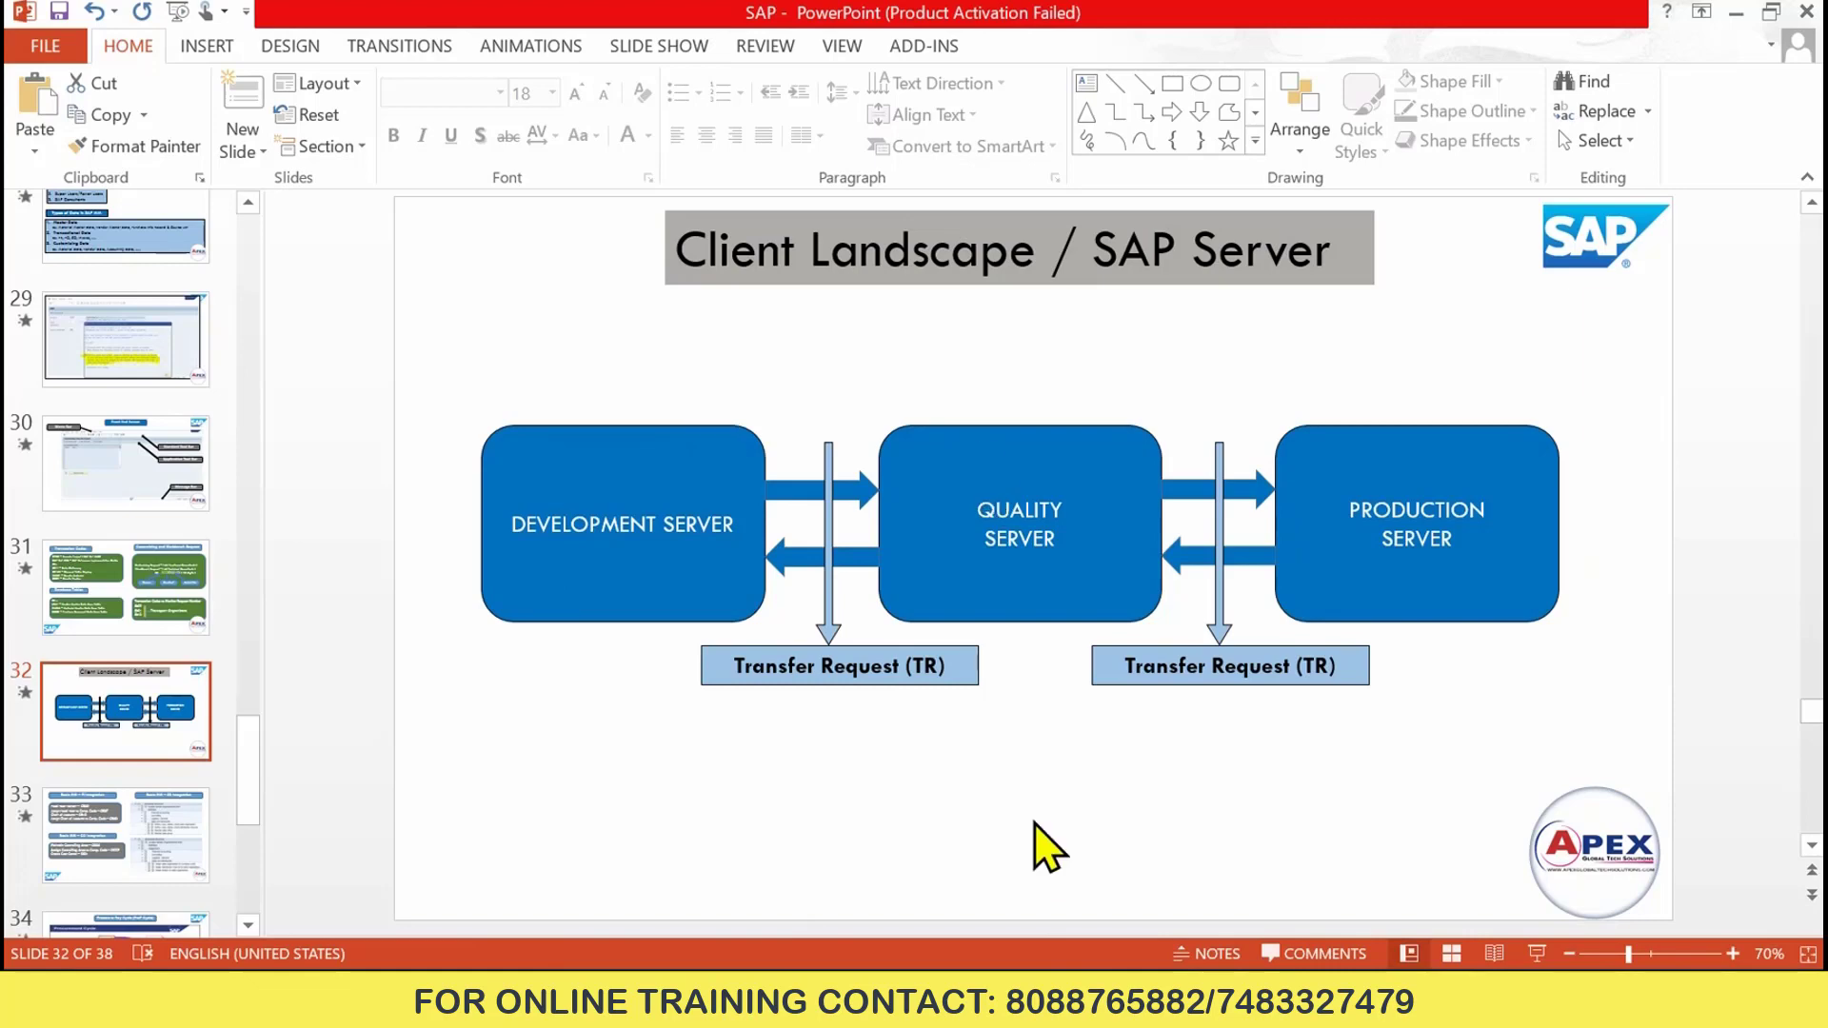
mouse_move(1076, 999)
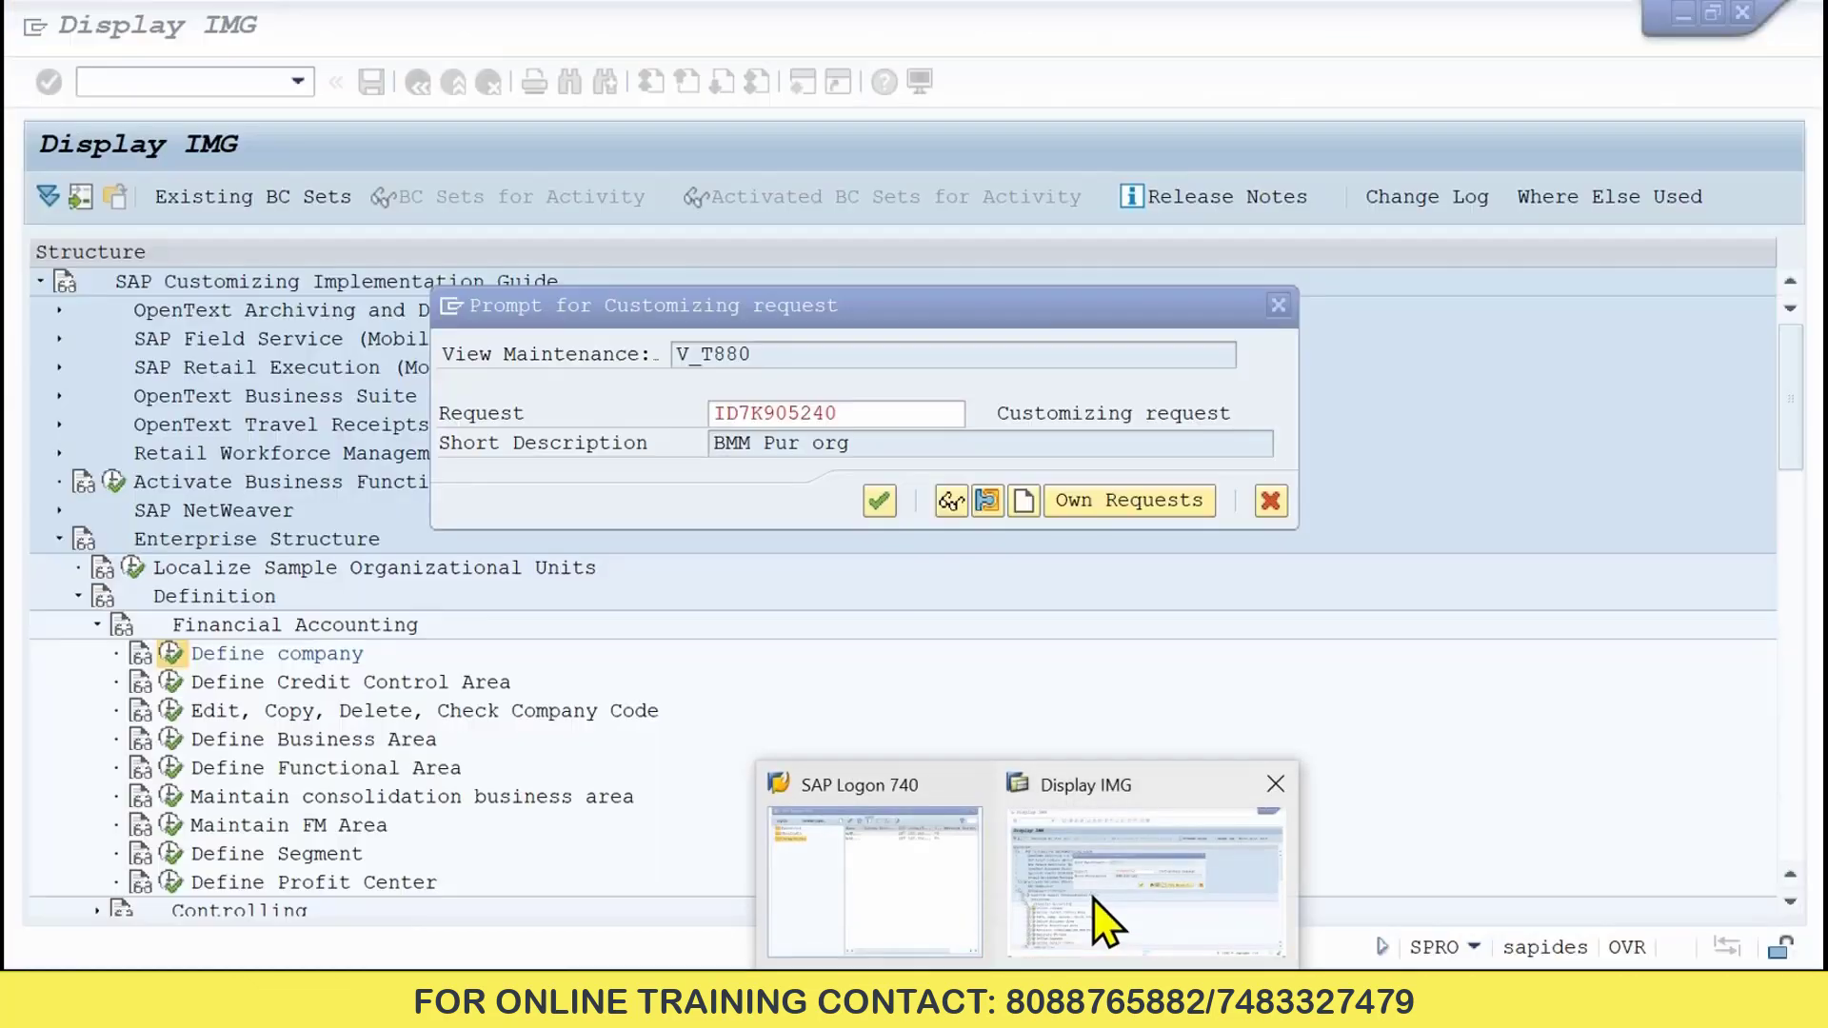
left_click(1104, 918)
- Create a new customizing request with the short description MITTAL GROUPS COMPANY and save the company entry under it
left_click_drag(749, 320, 848, 317)
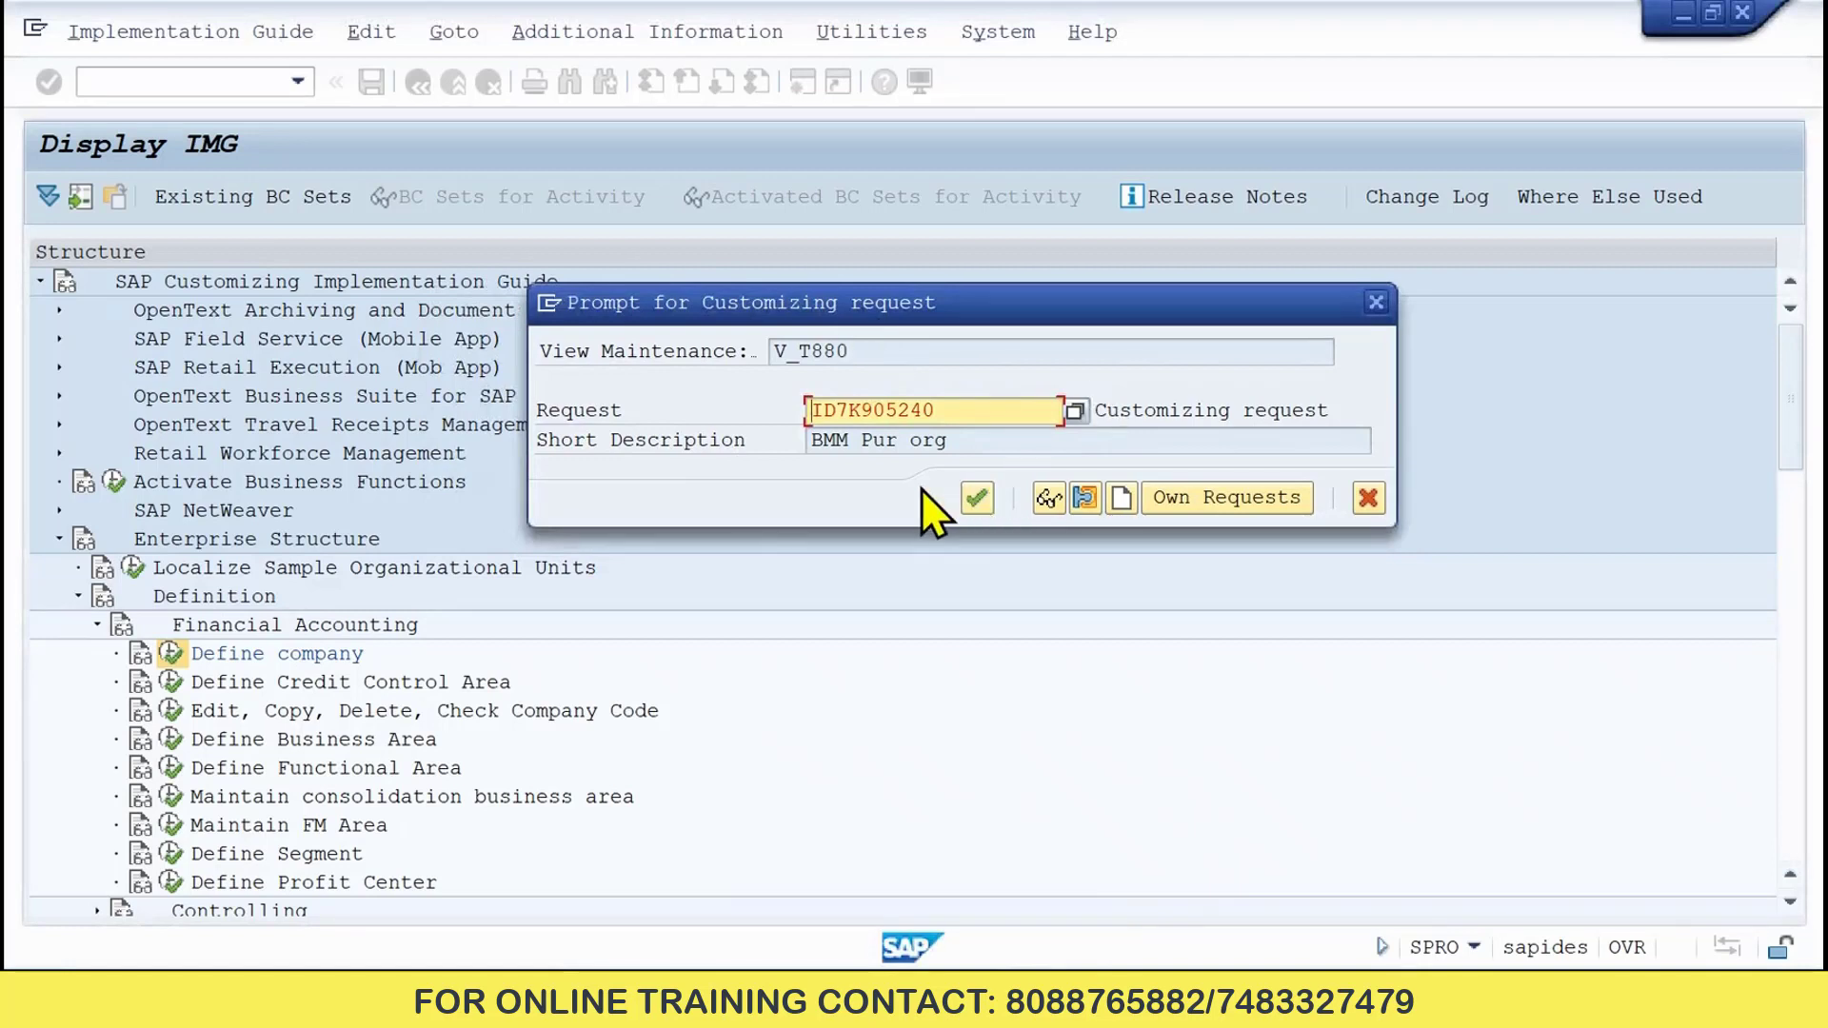
left_click_drag(980, 316, 980, 271)
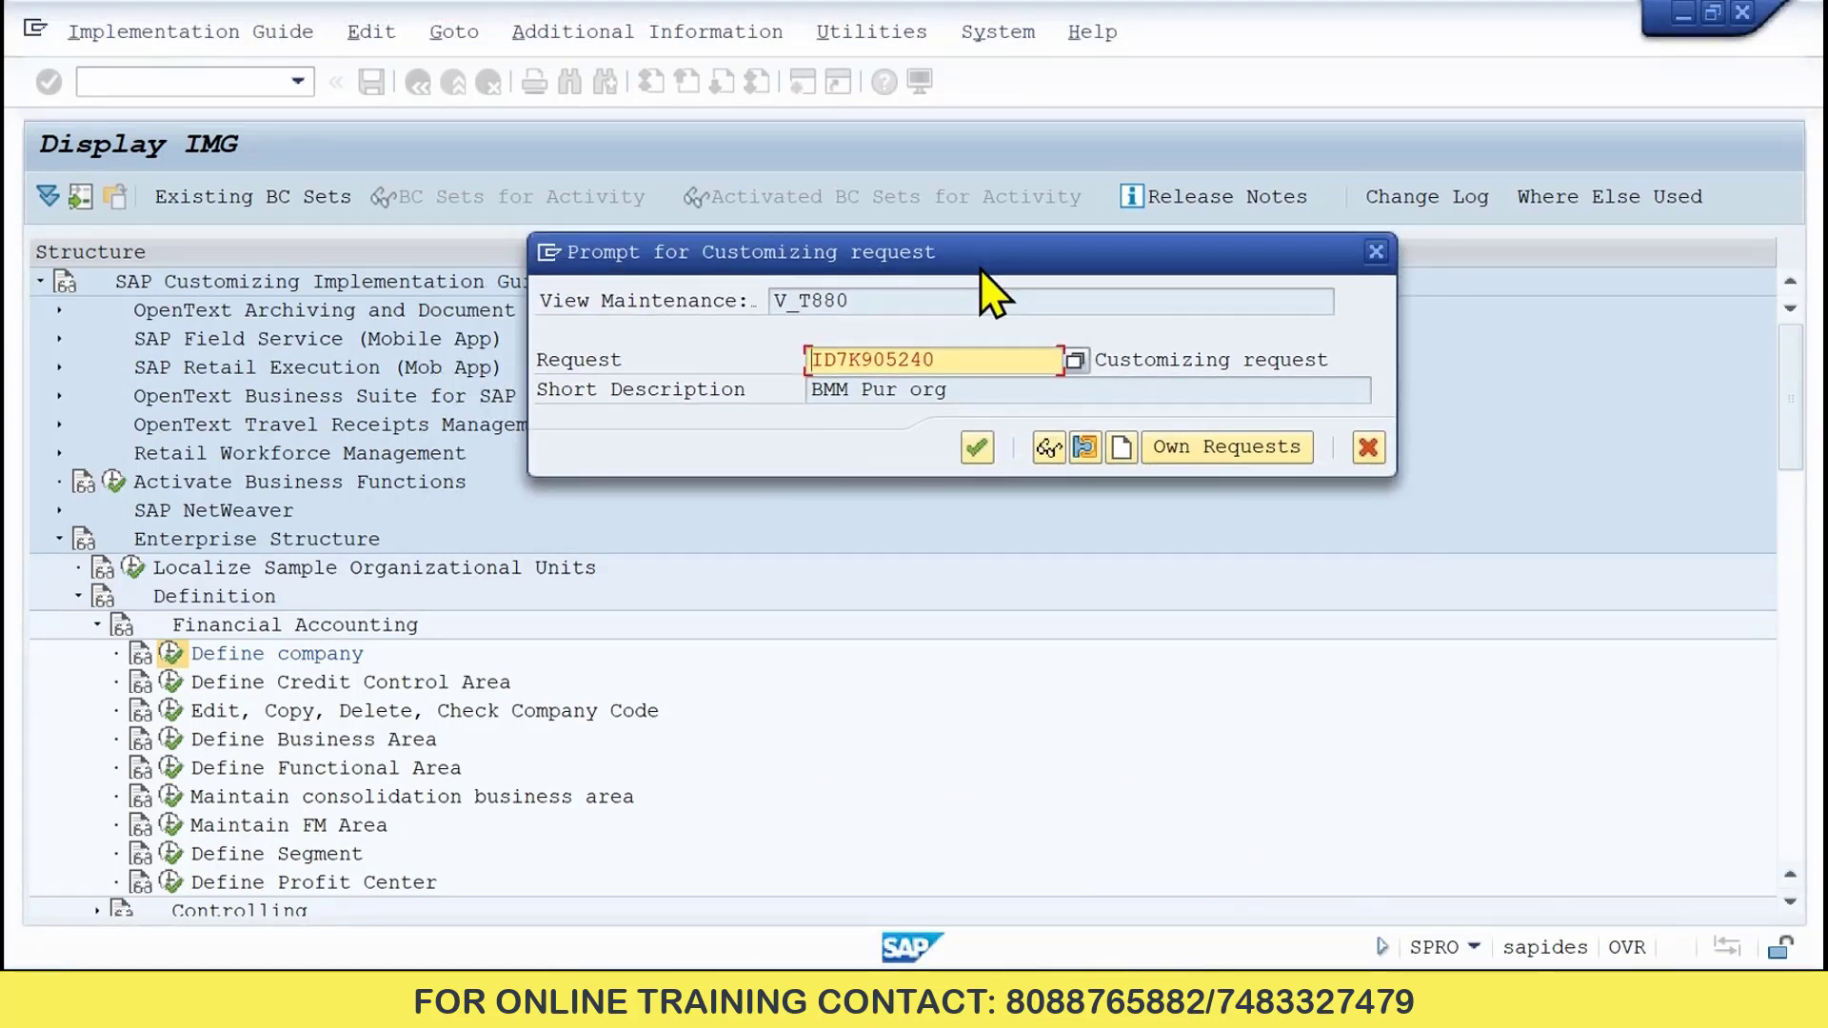
left_click(1121, 448)
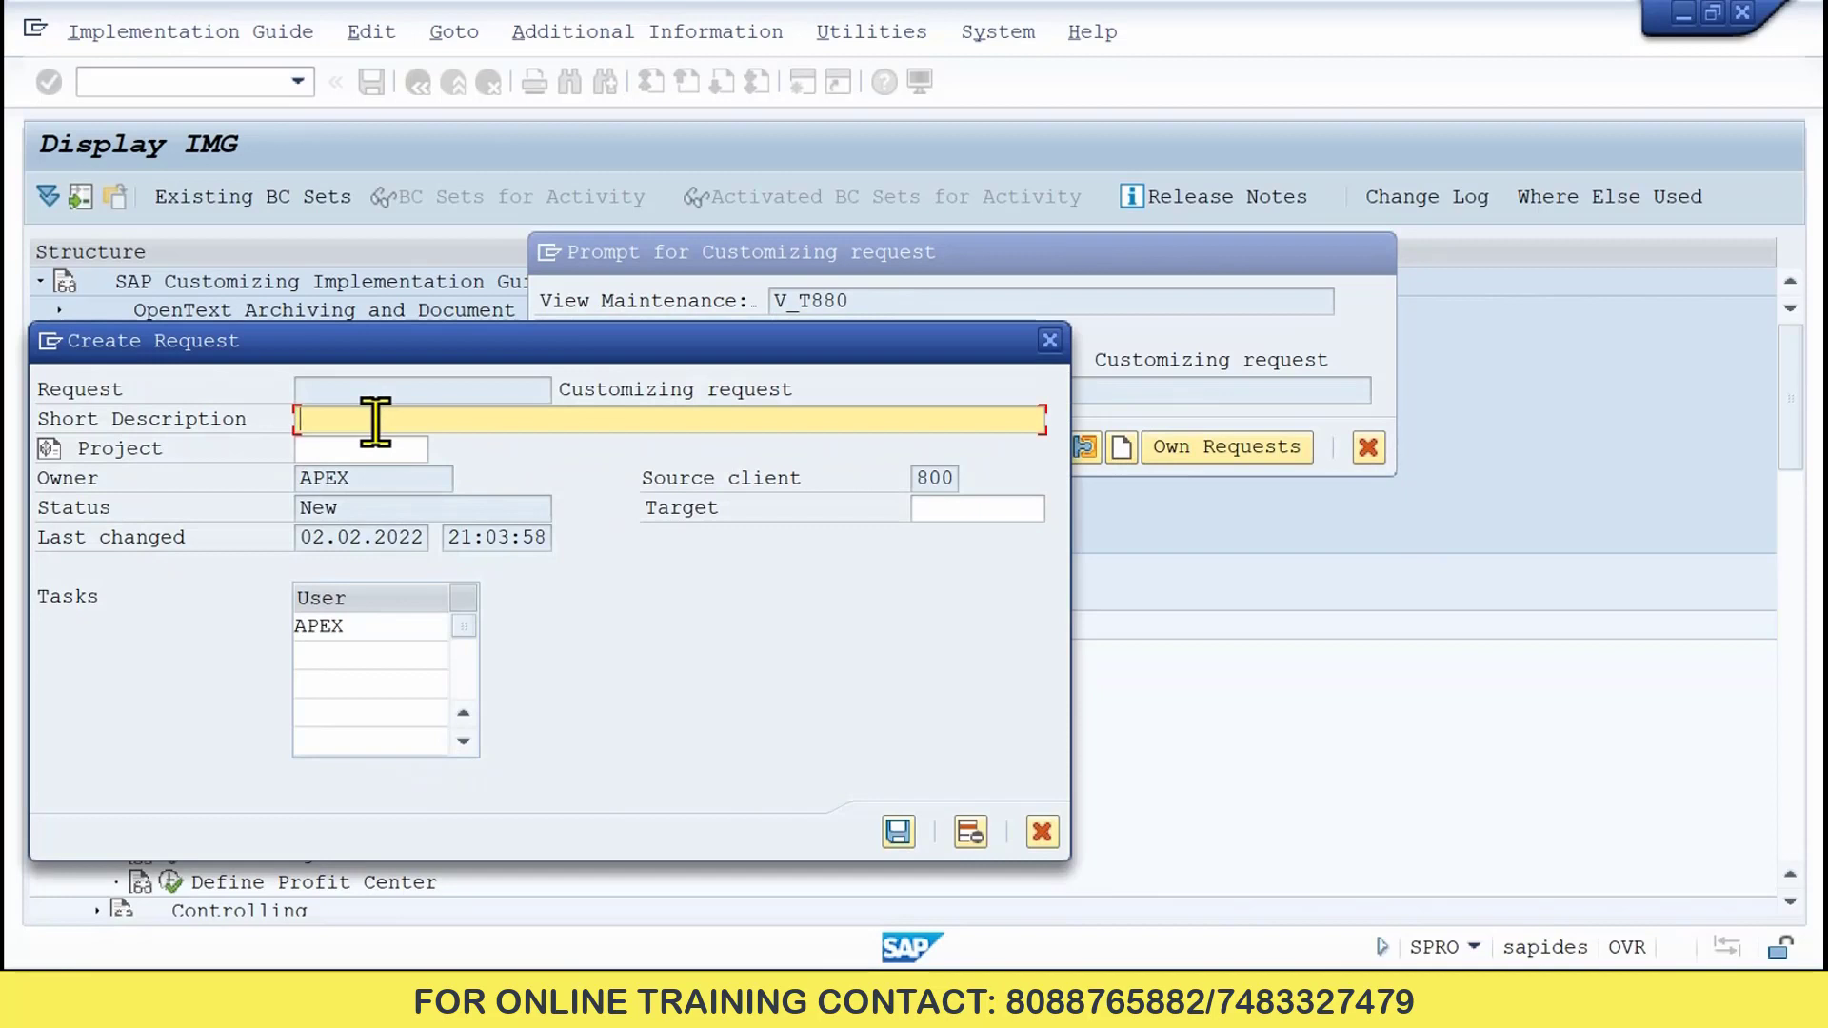
type("MITTAL GROUPS COMPAN")
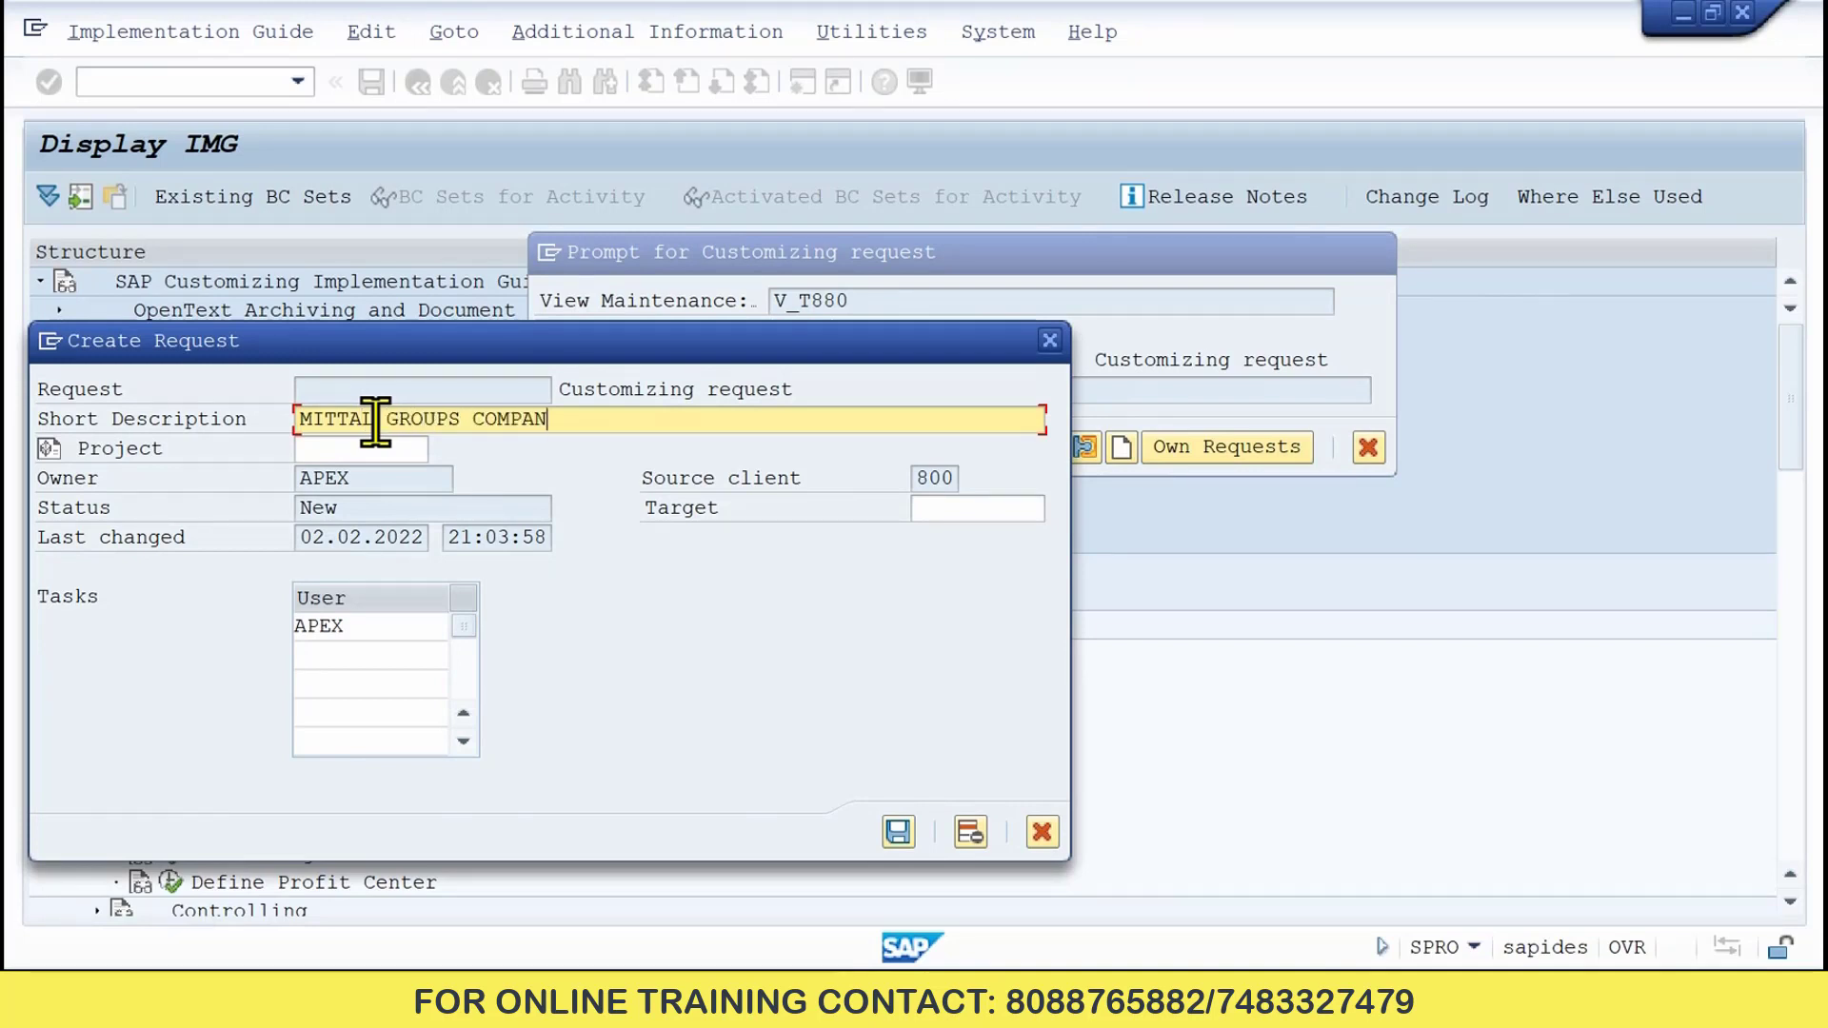
type("Y")
key("Return")
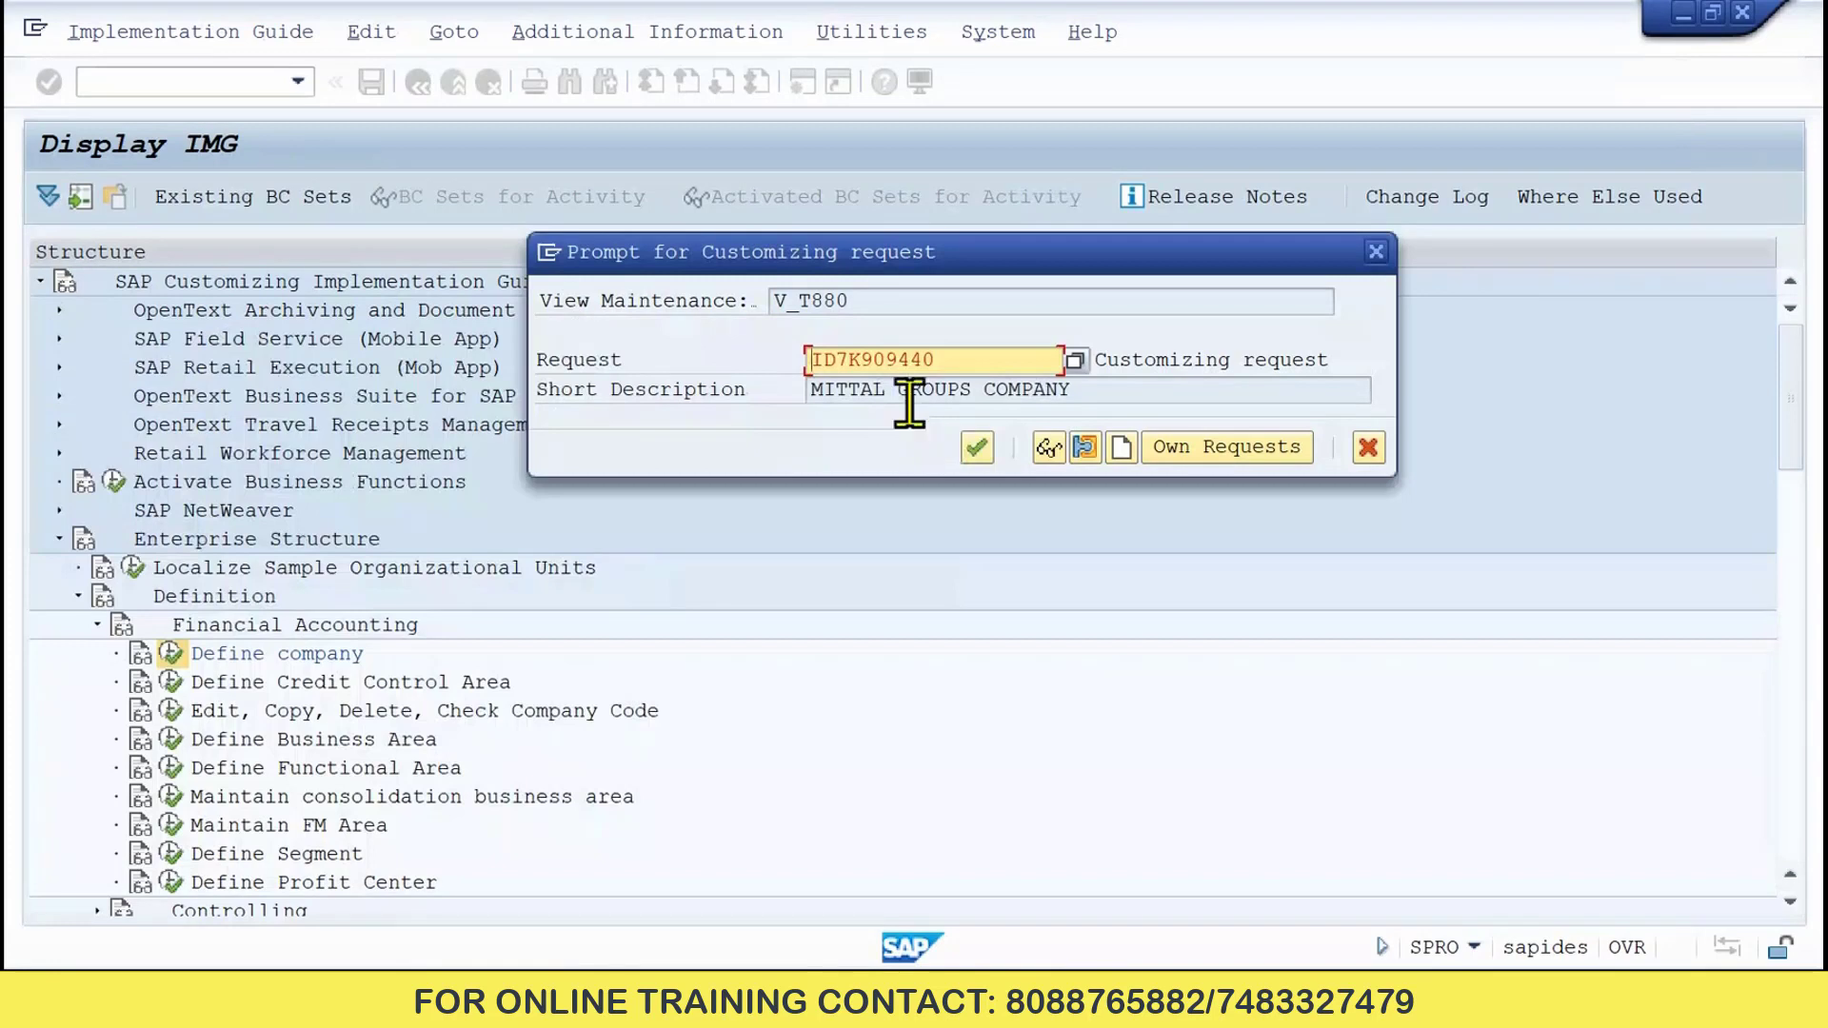
left_click(979, 448)
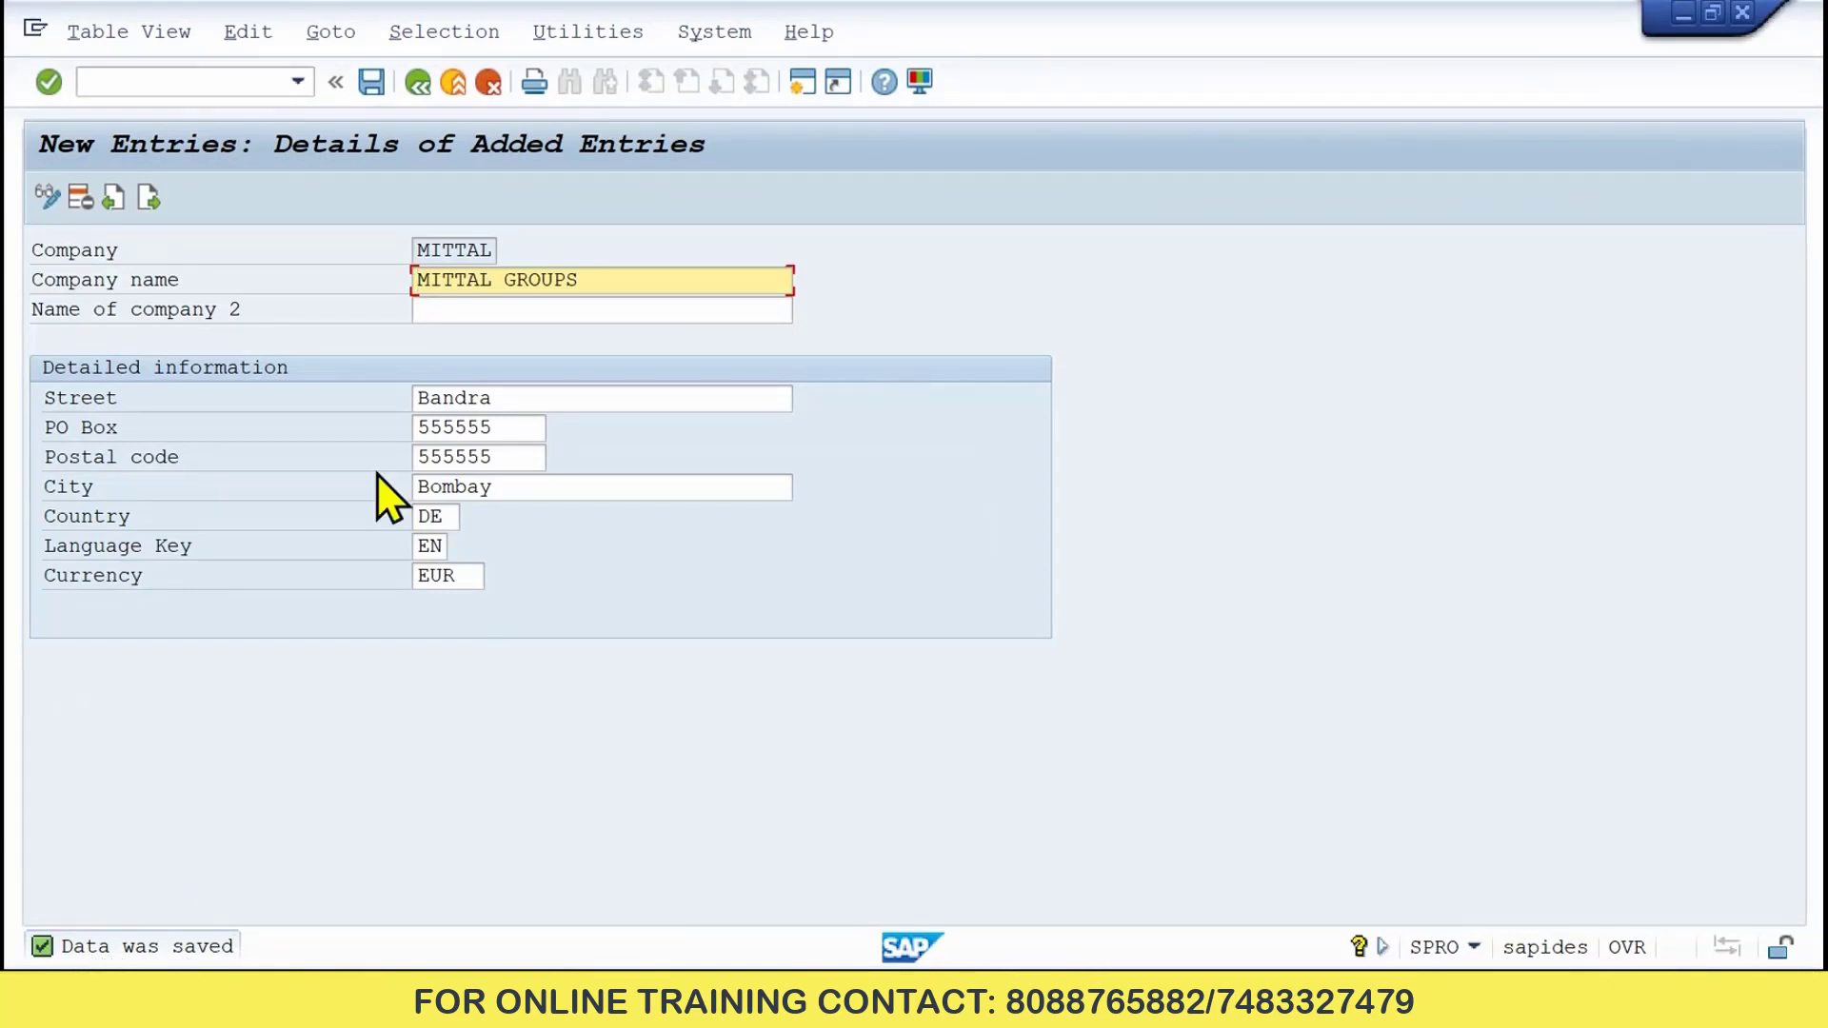
left_click(374, 94)
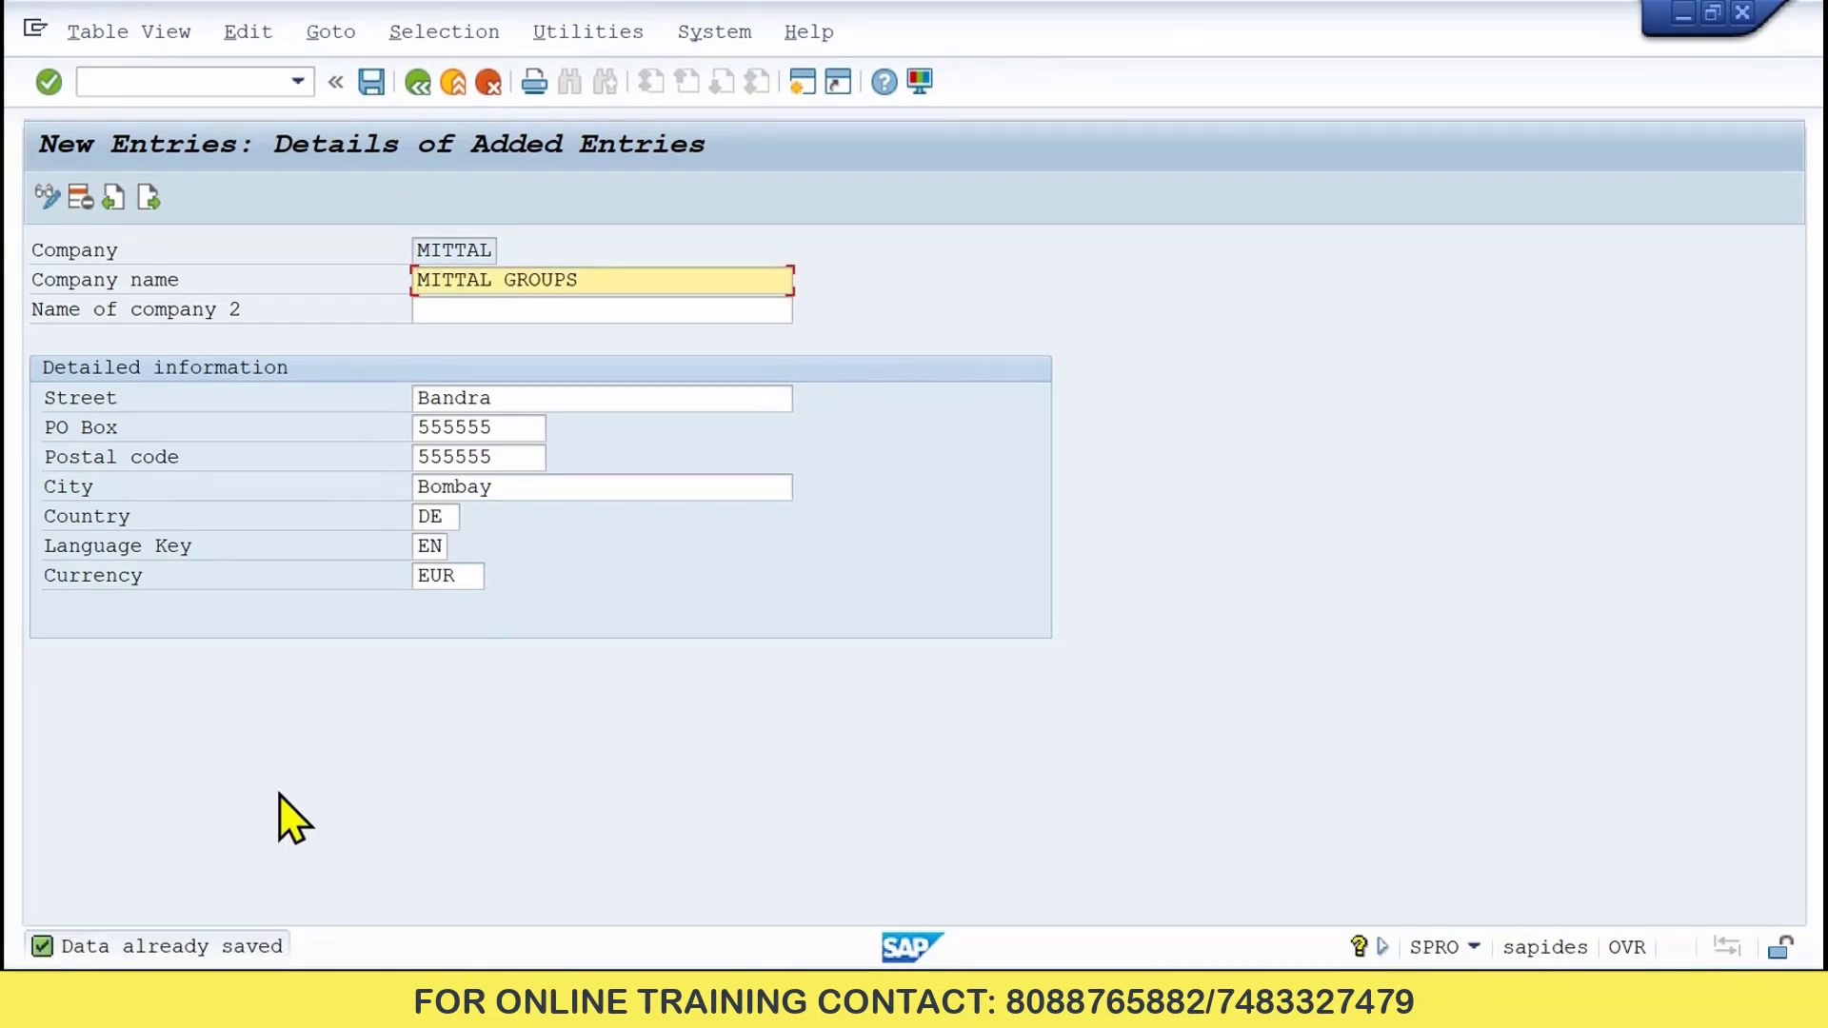
- Leave the new company's details and the company overview for the IMG structure, and execute the Define company activity again
left_click(430, 88)
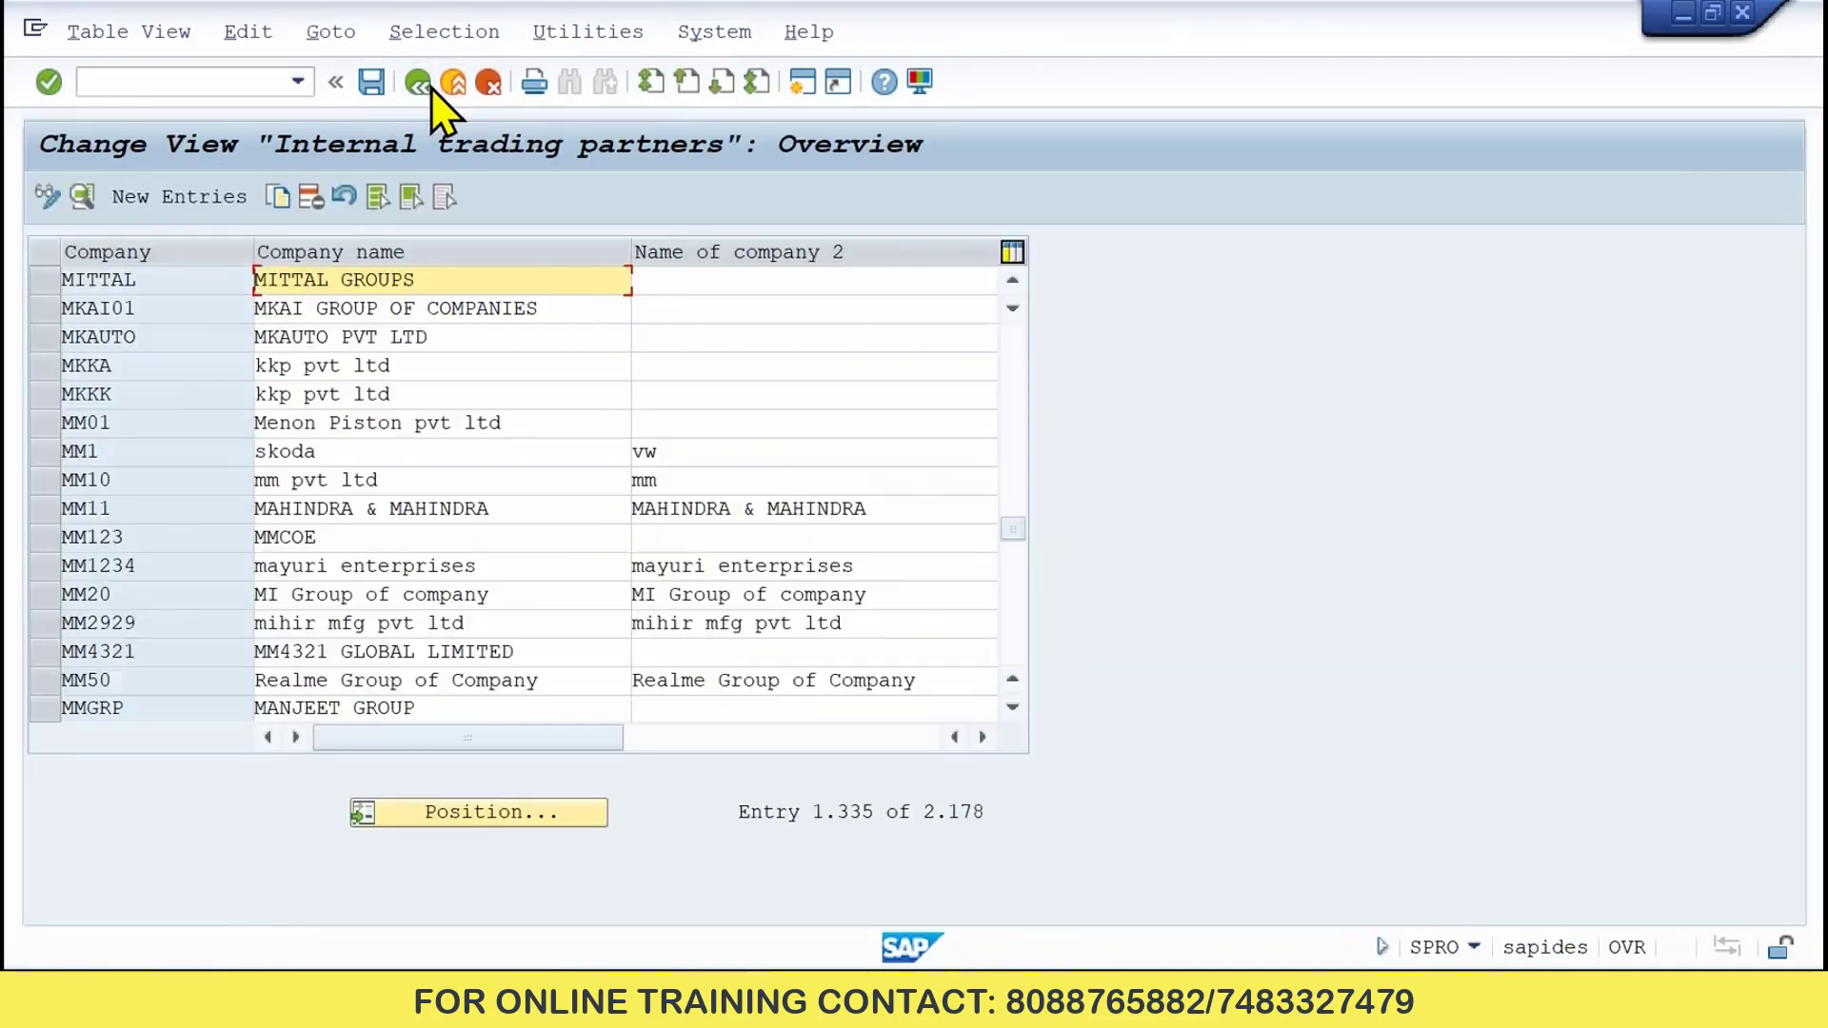
left_click_drag(1013, 535, 1009, 320)
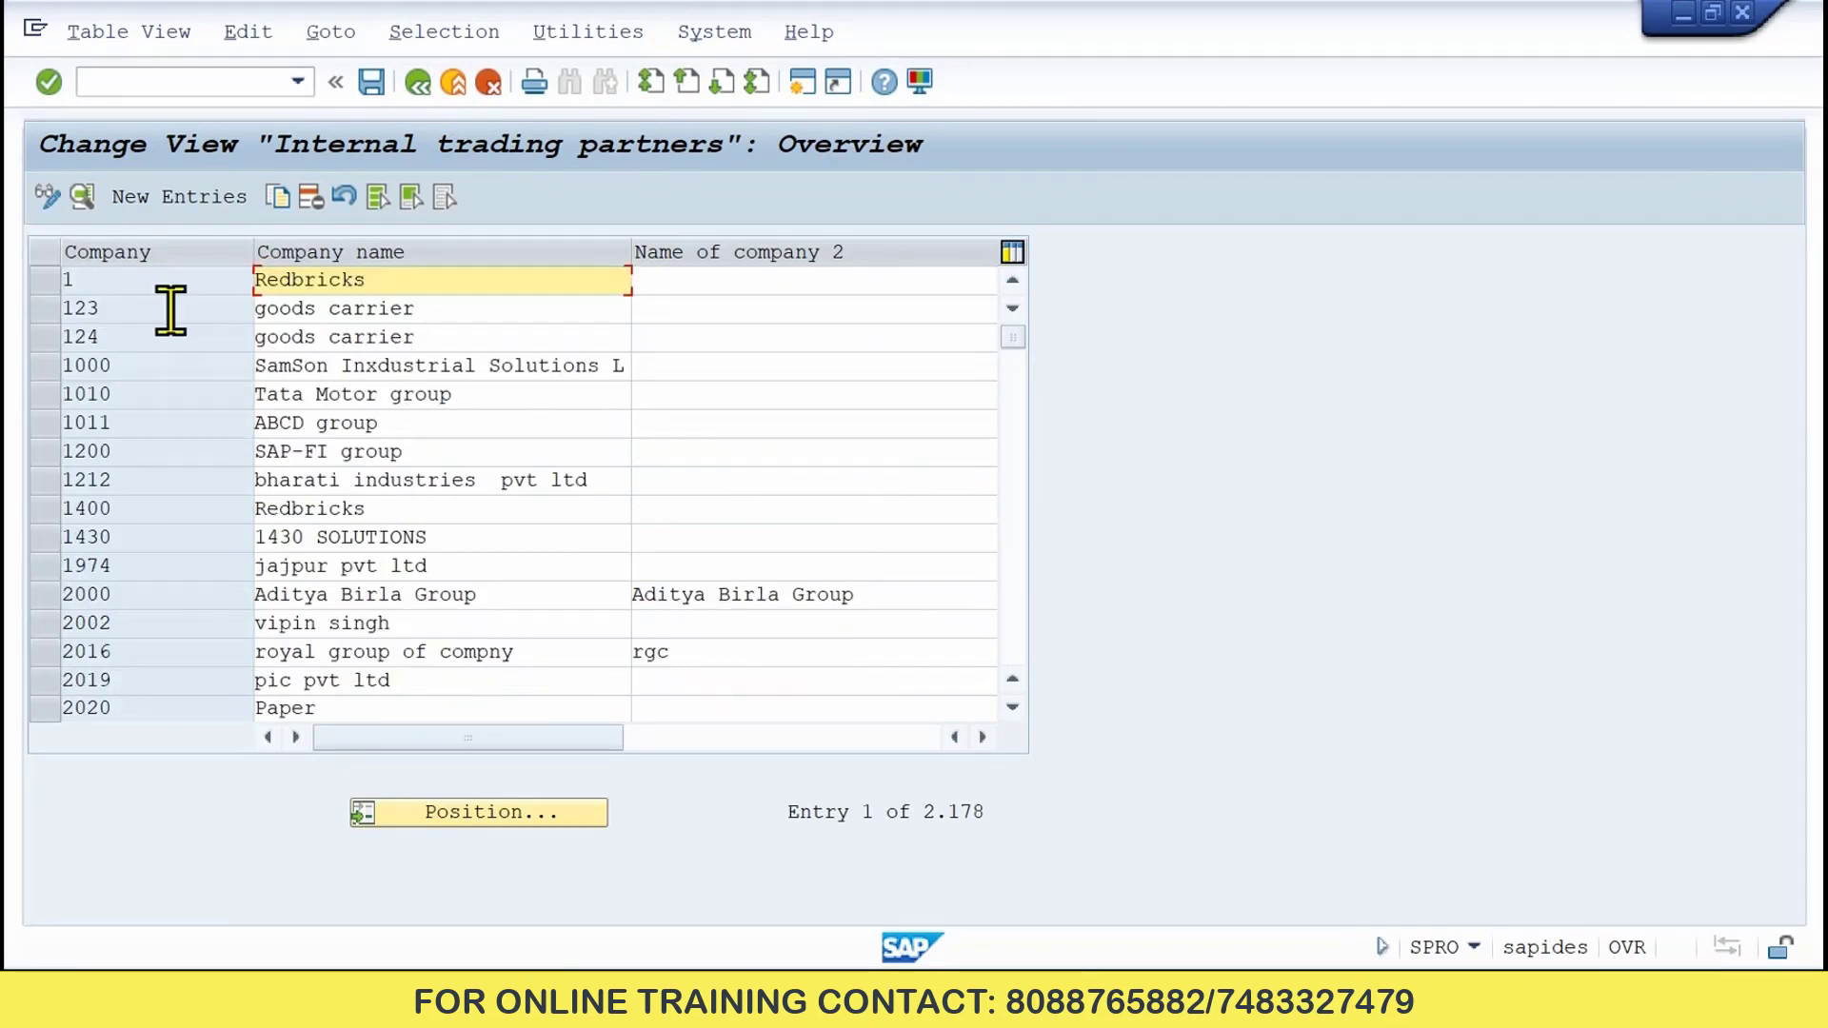
left_click(458, 94)
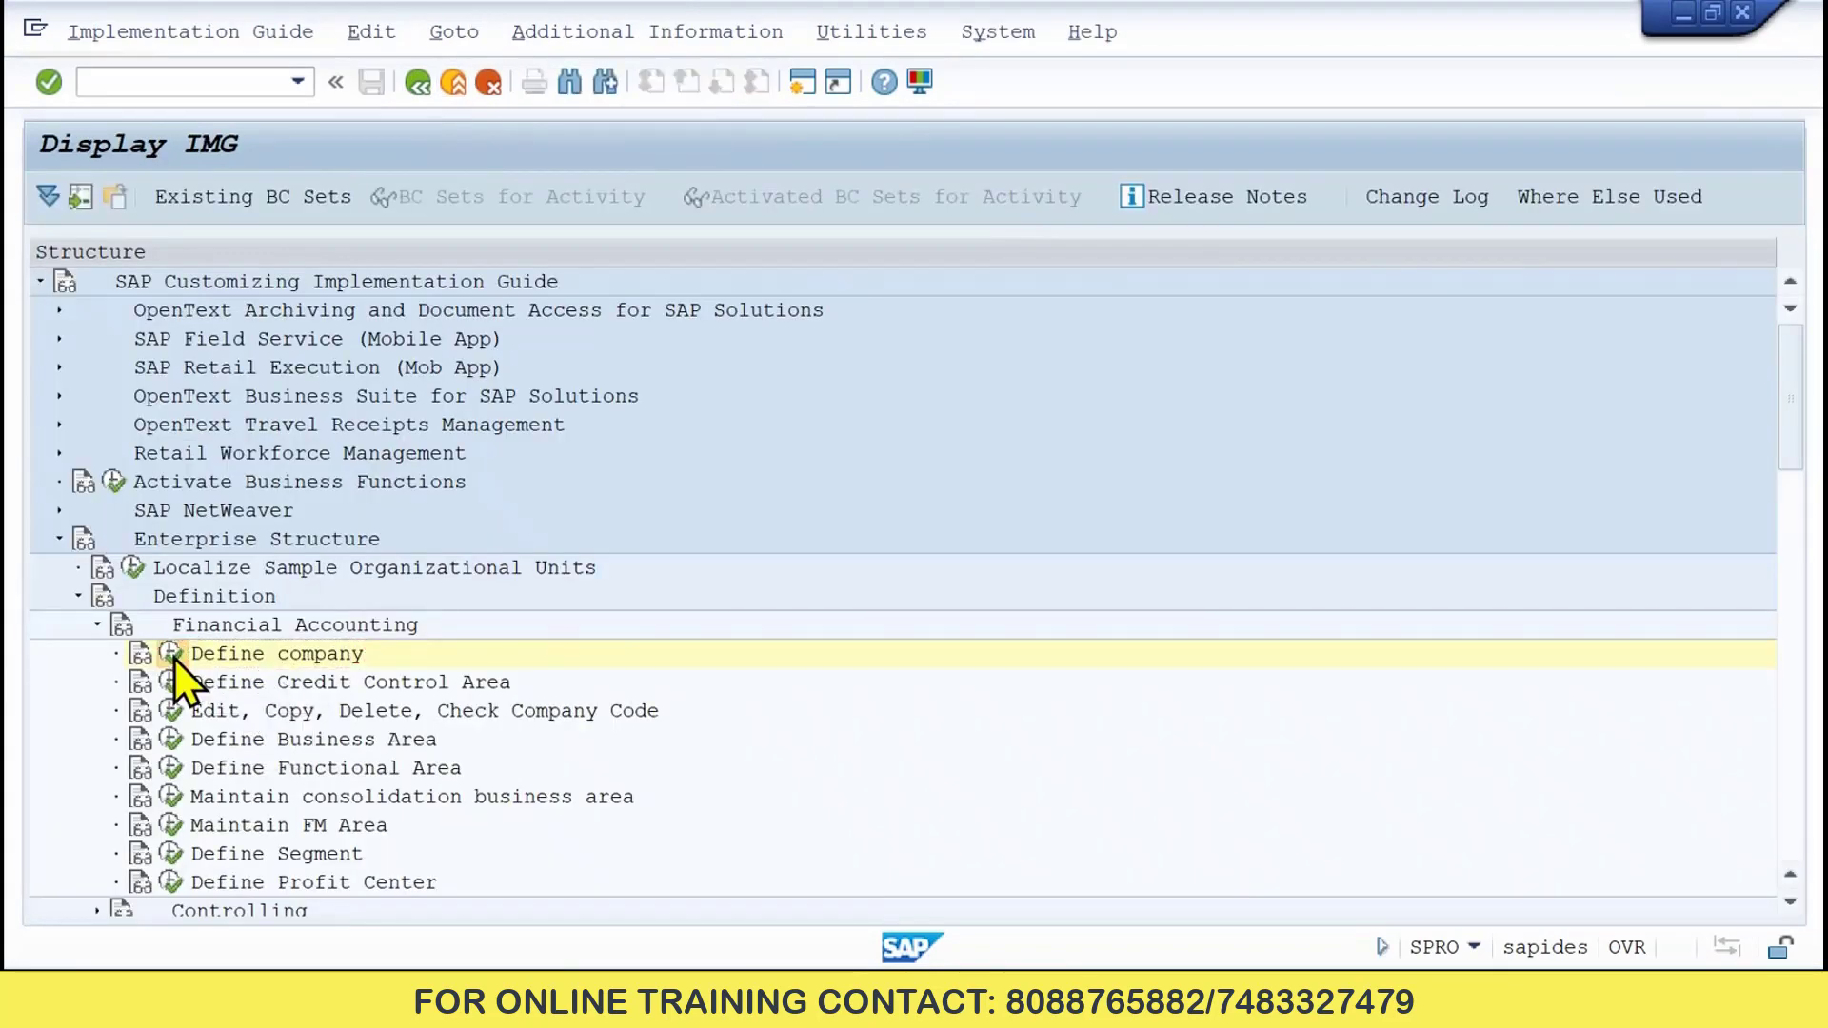
left_click(171, 655)
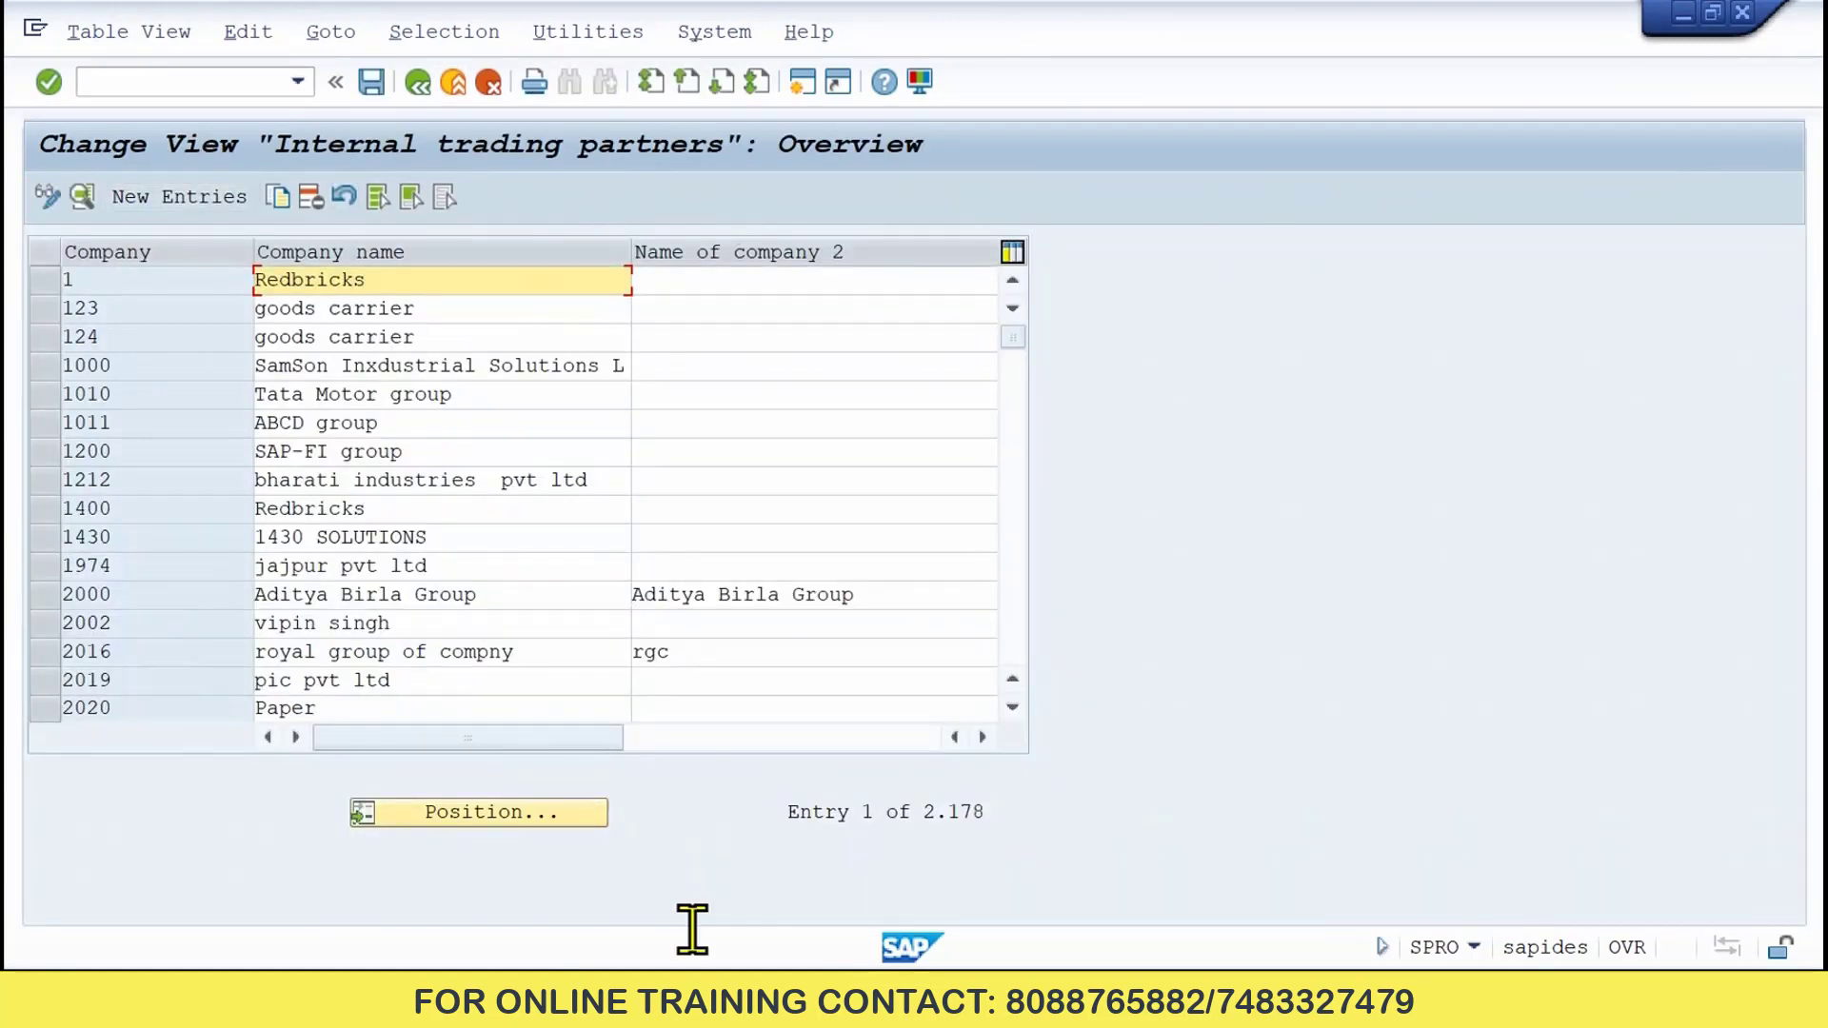
- Position the company overview at company MITTAL, select its entry to check it, and return to the IMG structure
left_click(454, 813)
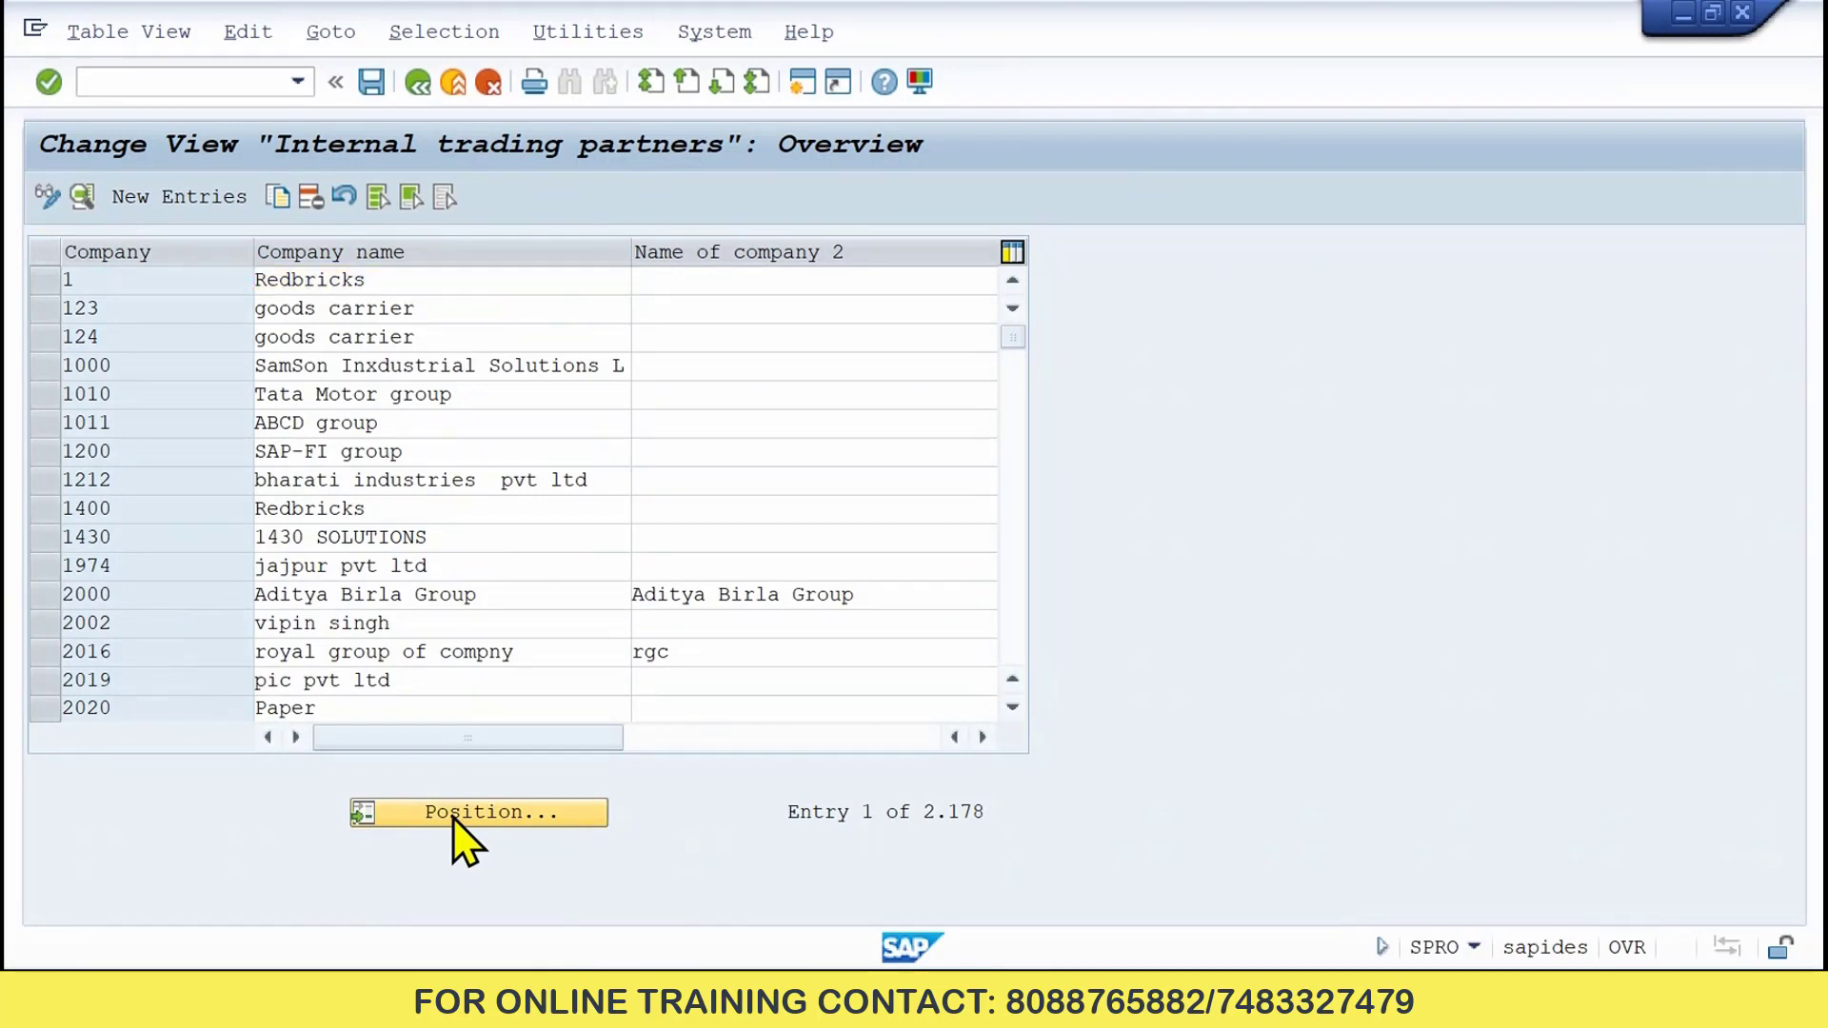
type("MIIT")
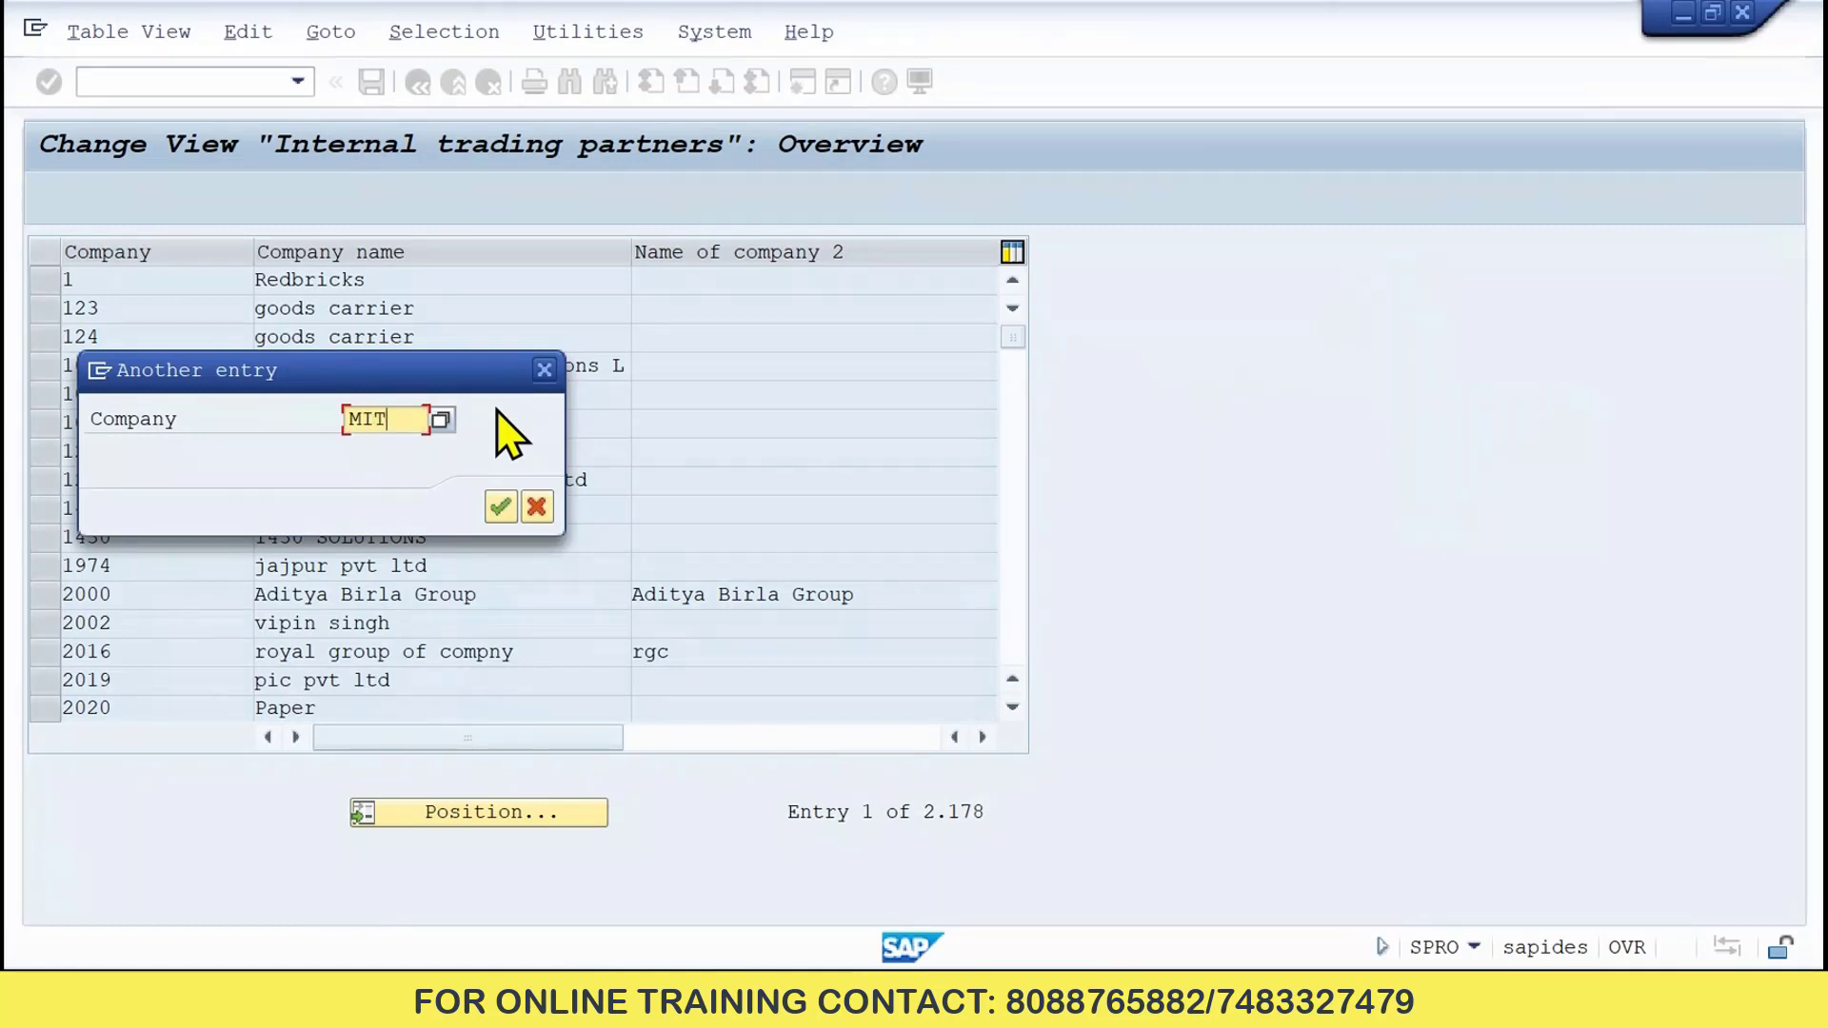
type("AL")
key("Return")
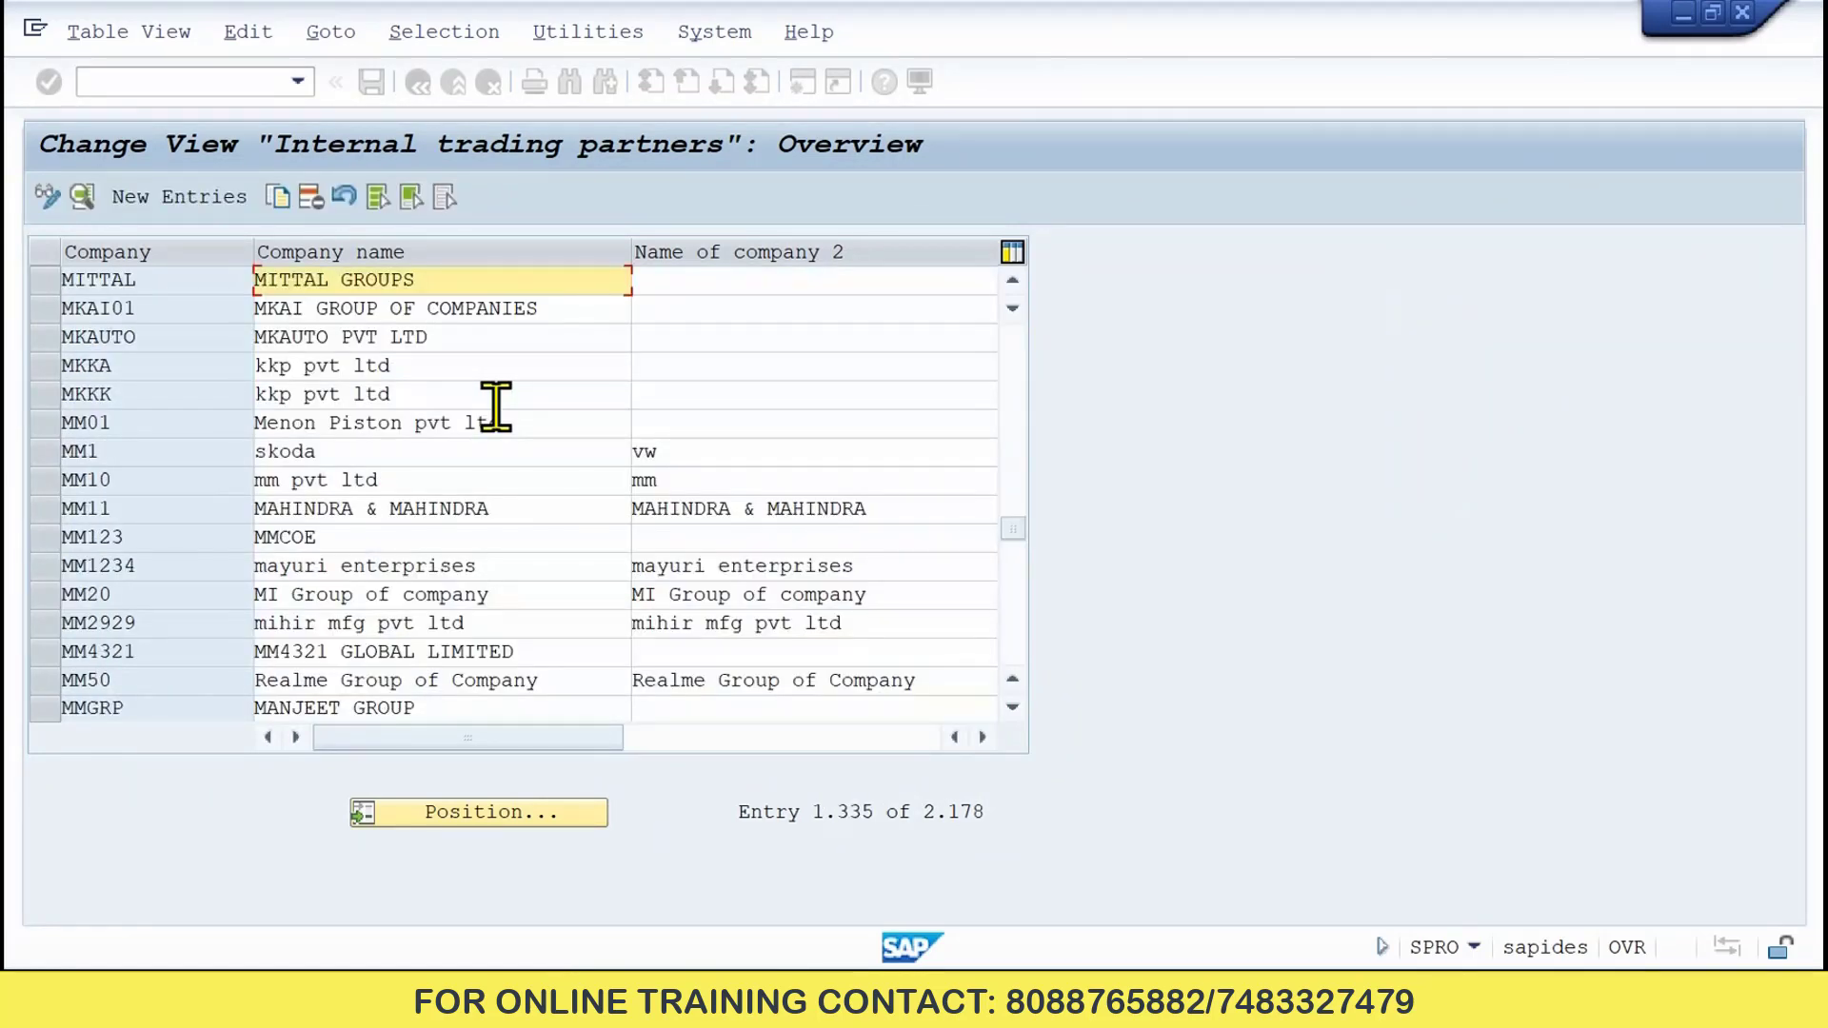
left_click(42, 286)
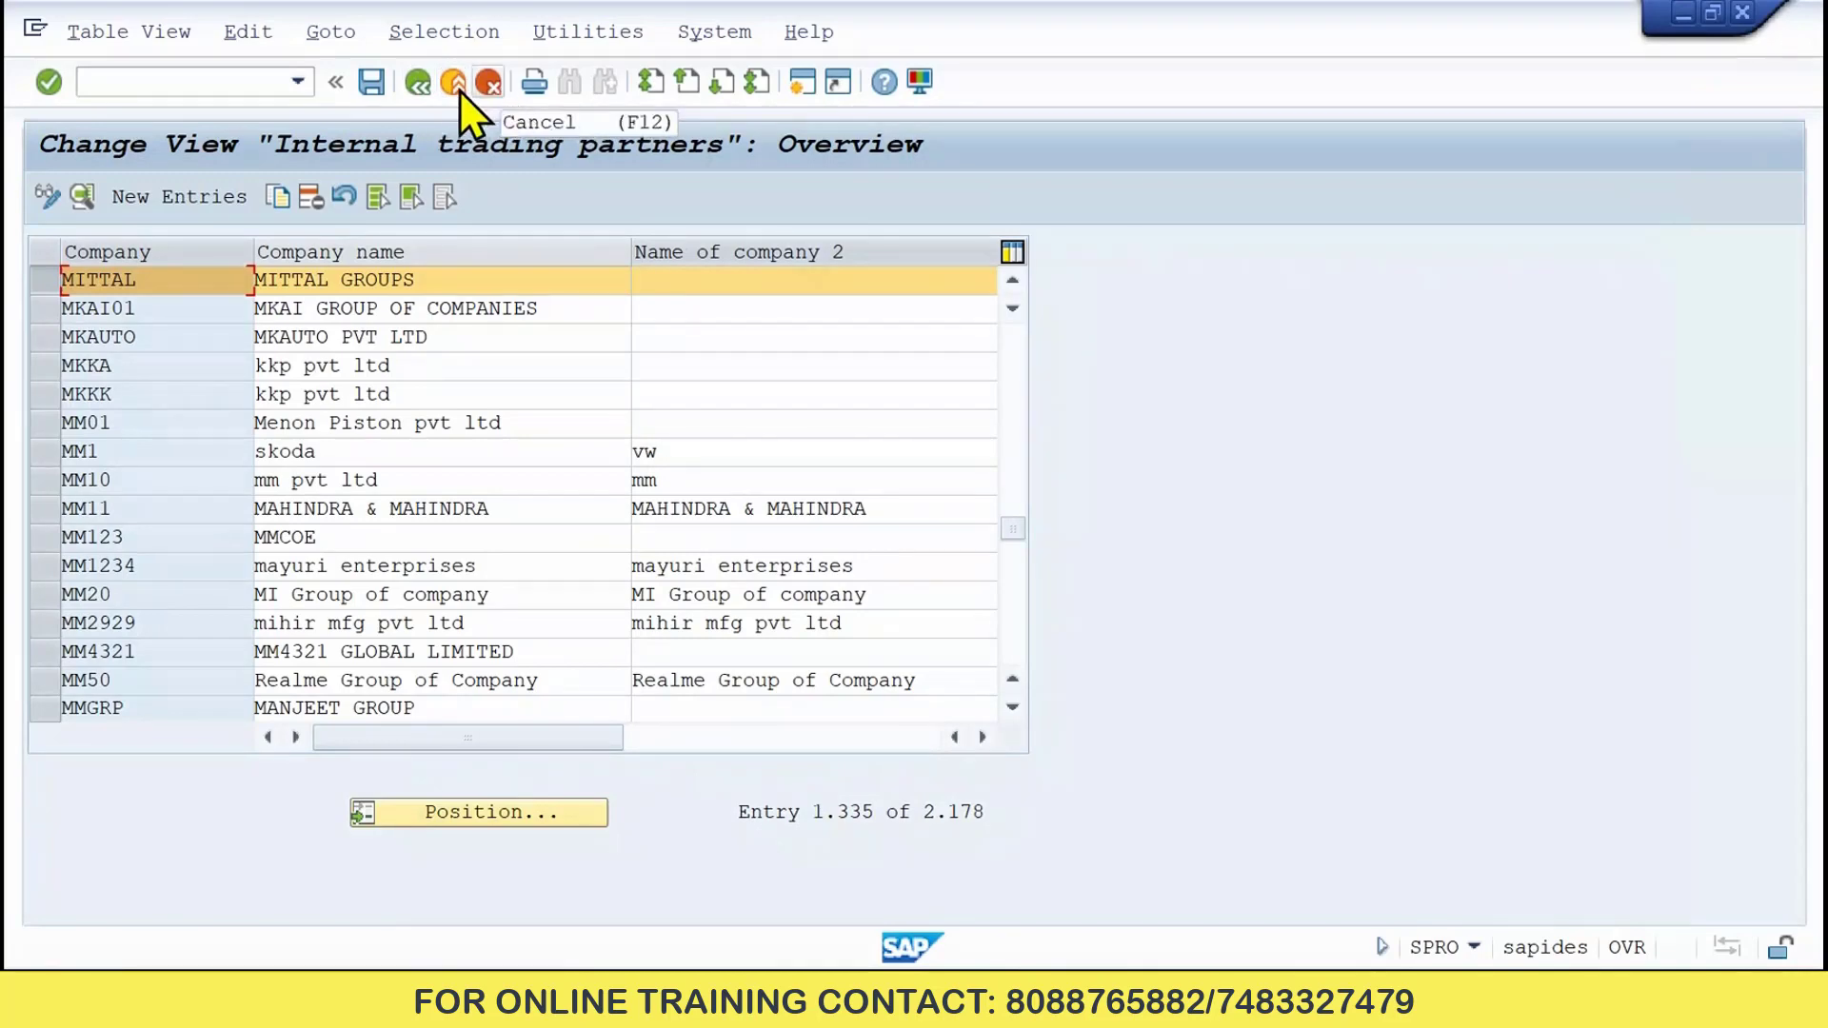
left_click(418, 85)
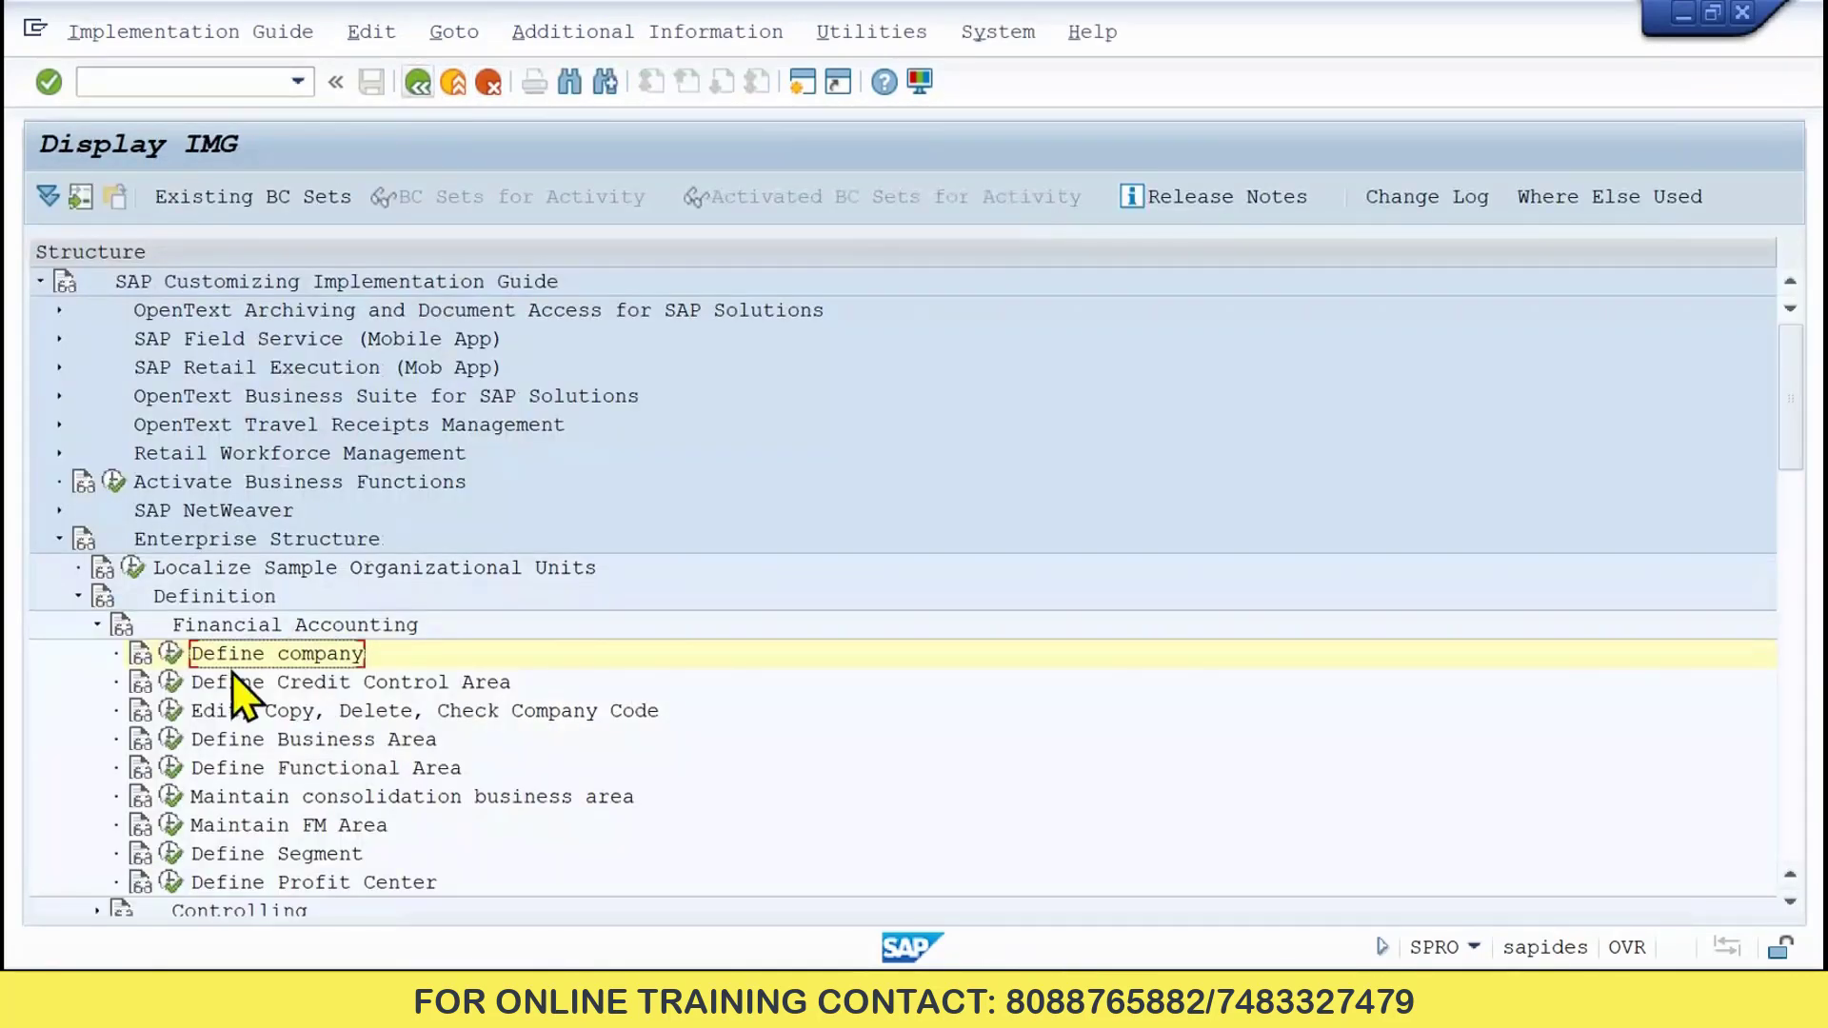
- Execute the Define company activity, examine the details of the existing company Redbricks, and return to the IMG structure
left_click(172, 657)
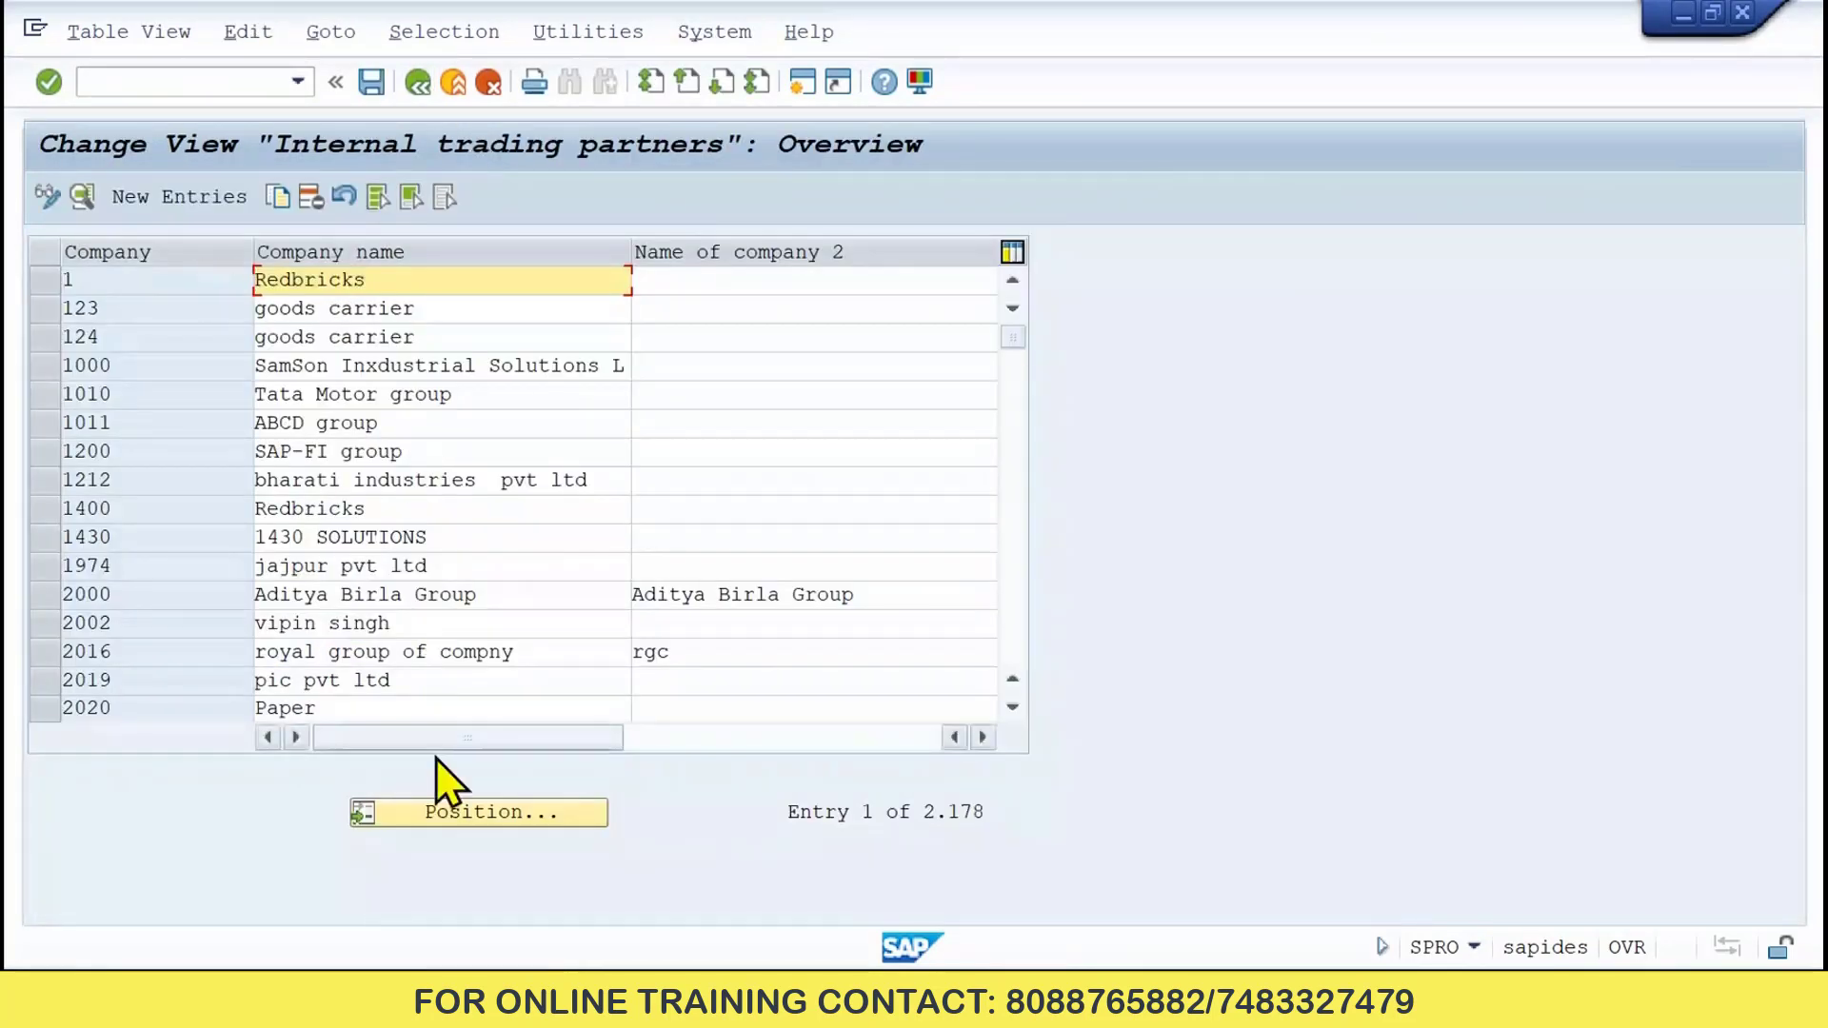
double_click(285, 284)
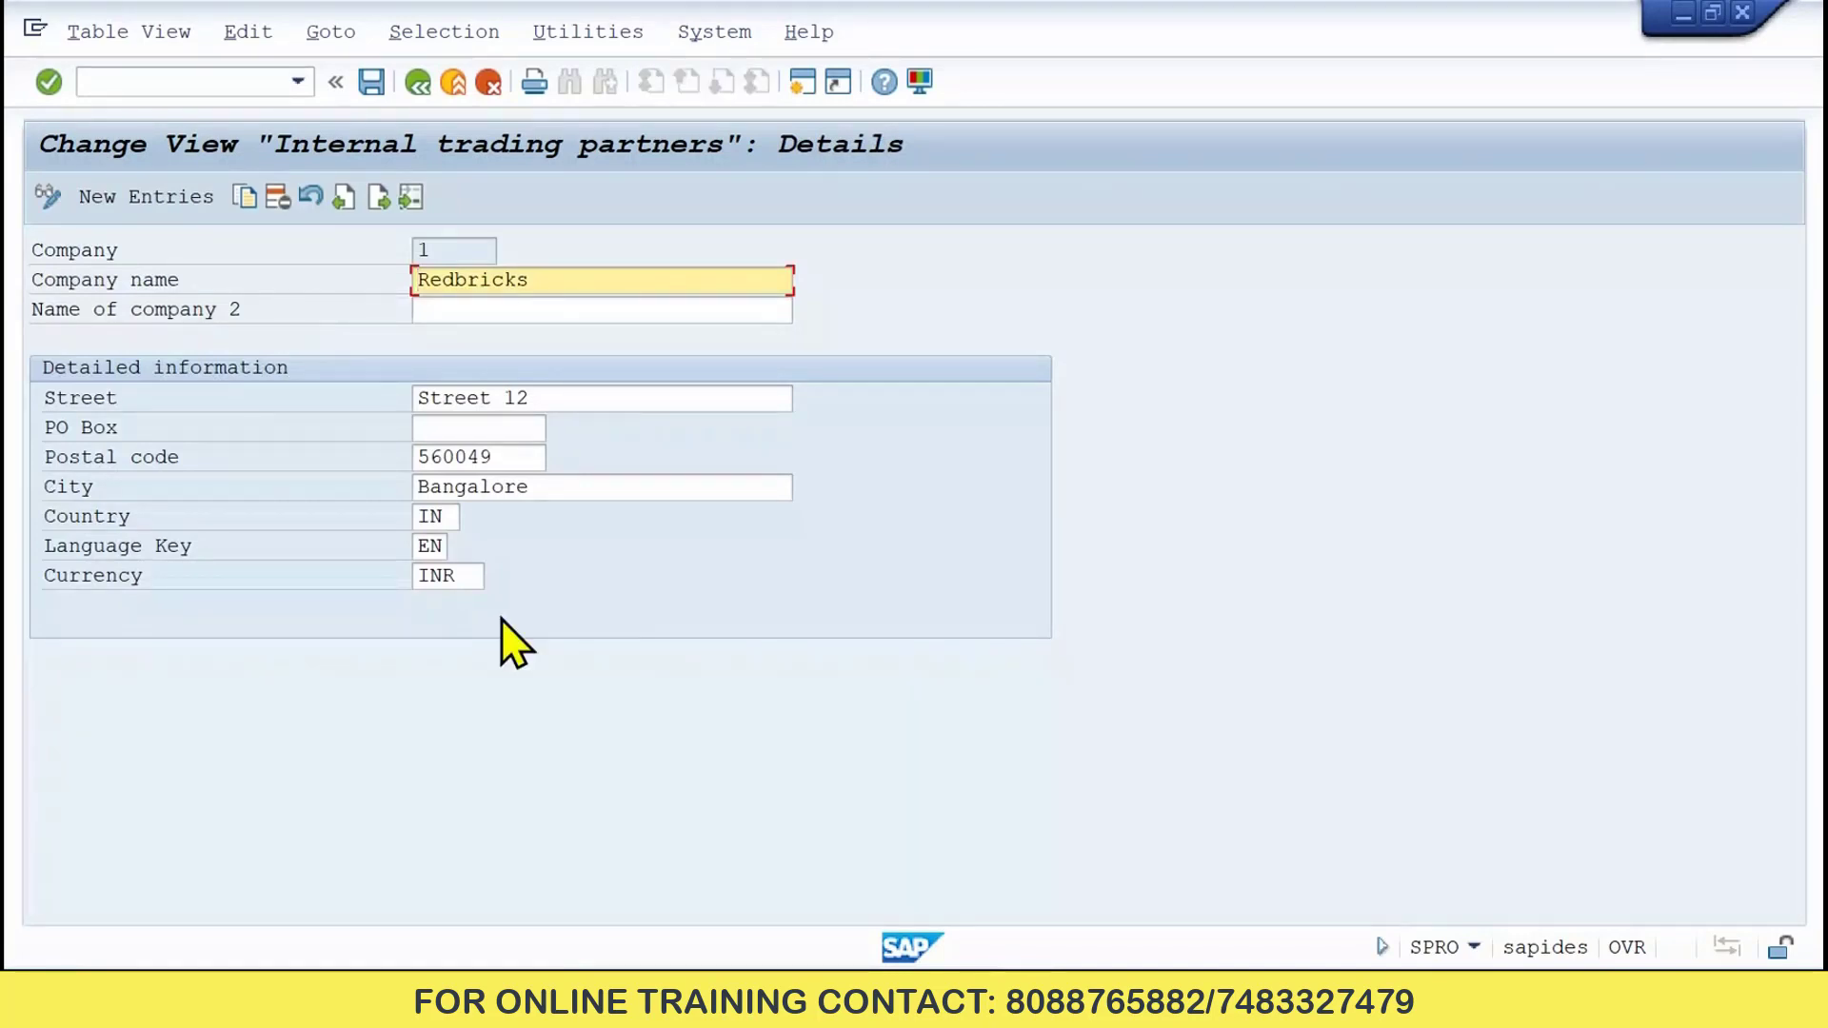
left_click(455, 88)
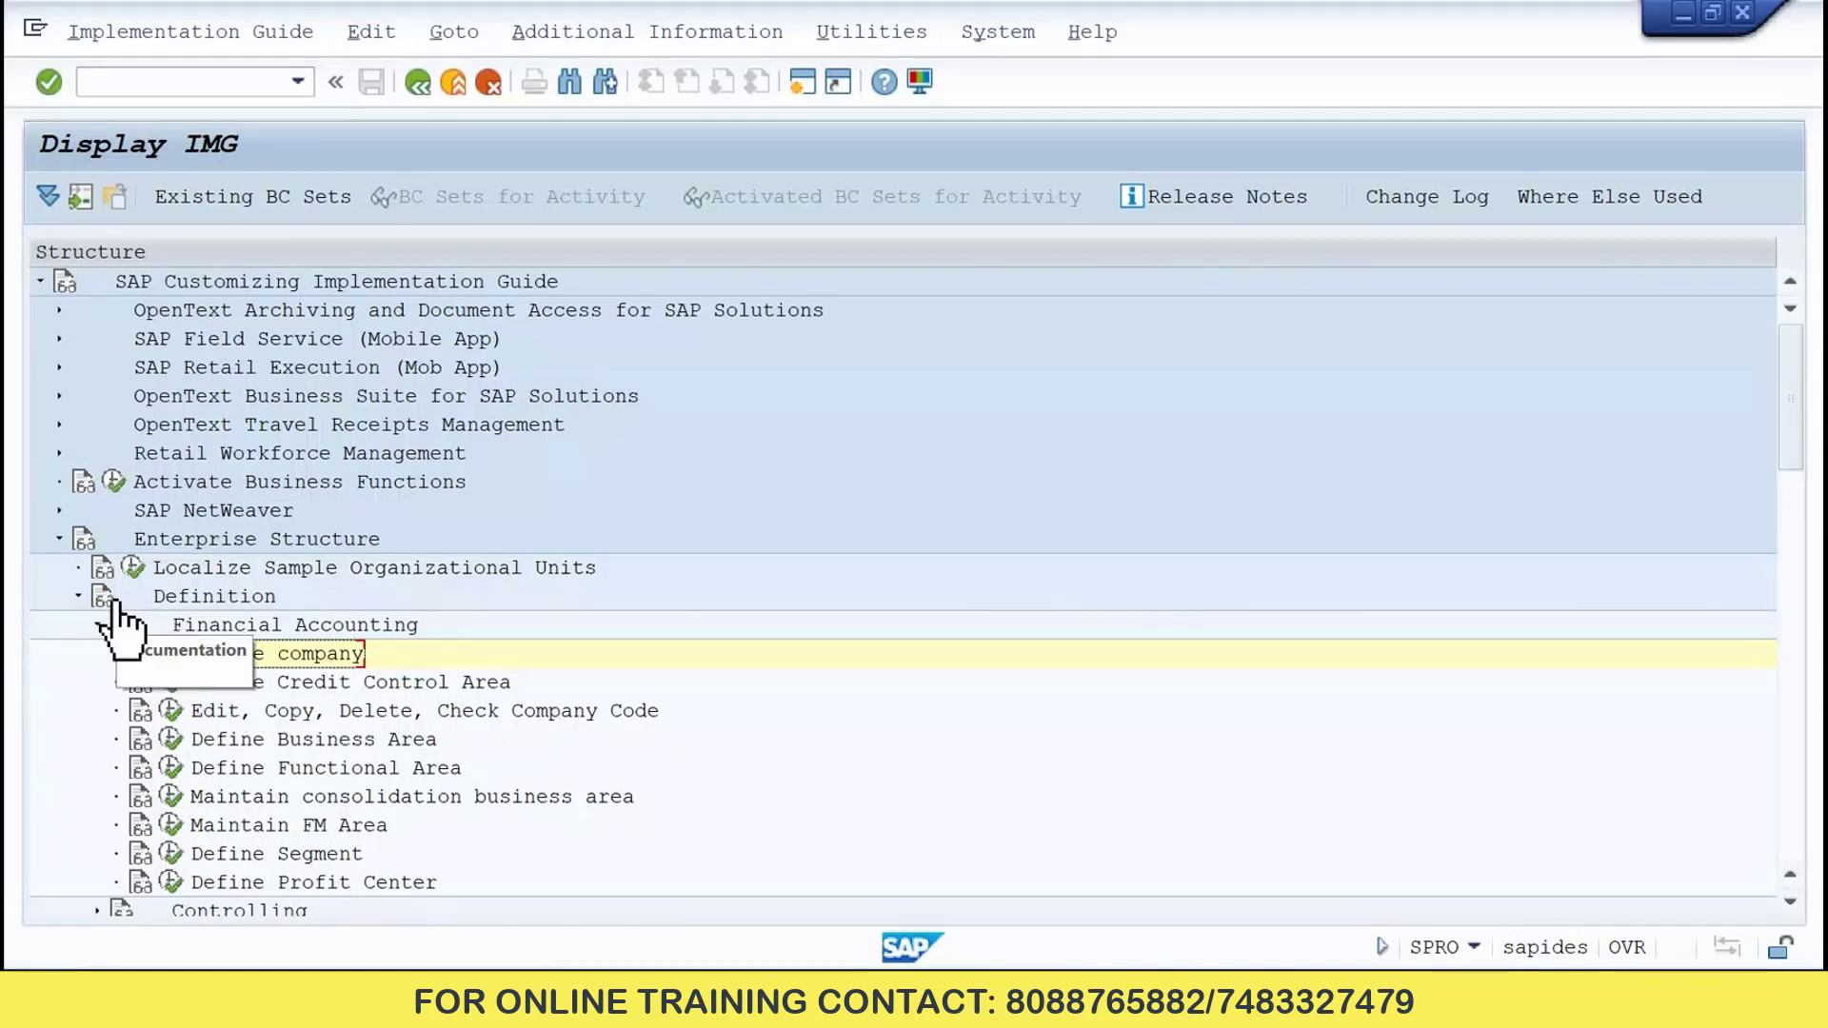
- Switch to PowerPoint to examine the SAP MM- Enterprise Structure slide, and return to the SAP Display IMG window
scroll(1786, 440, "down", 1)
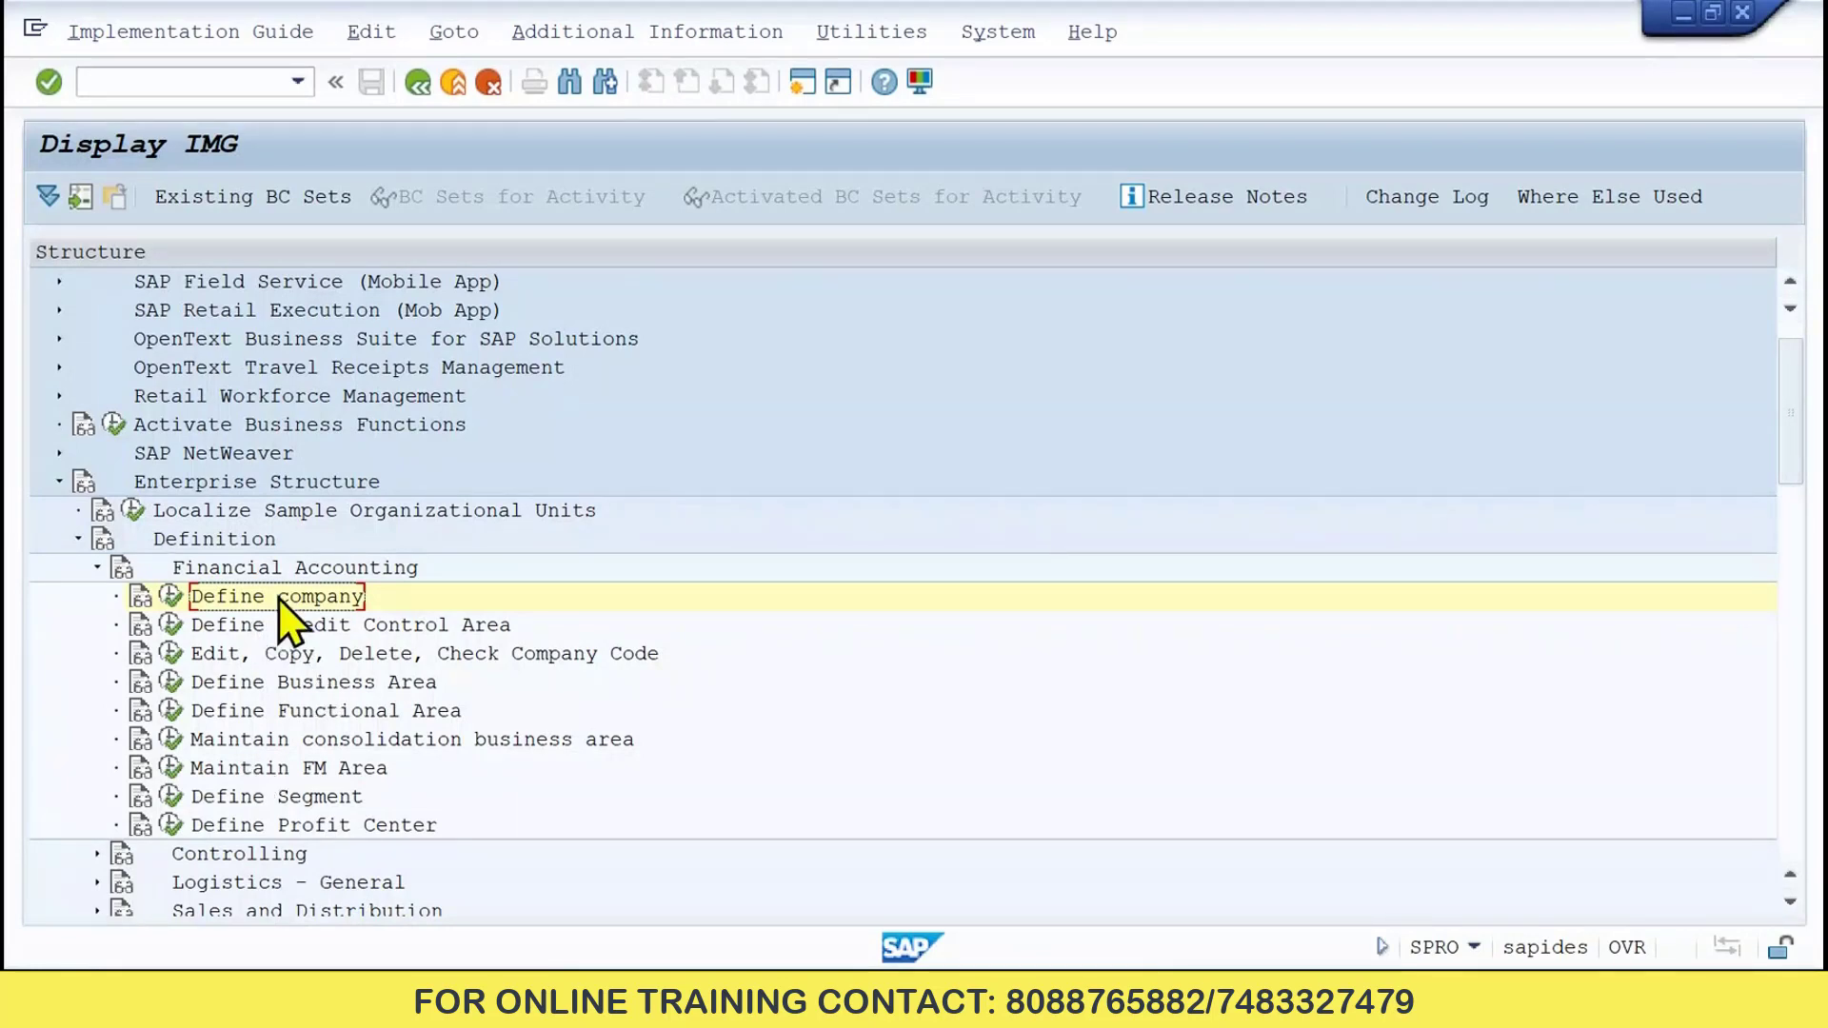
left_click(790, 838)
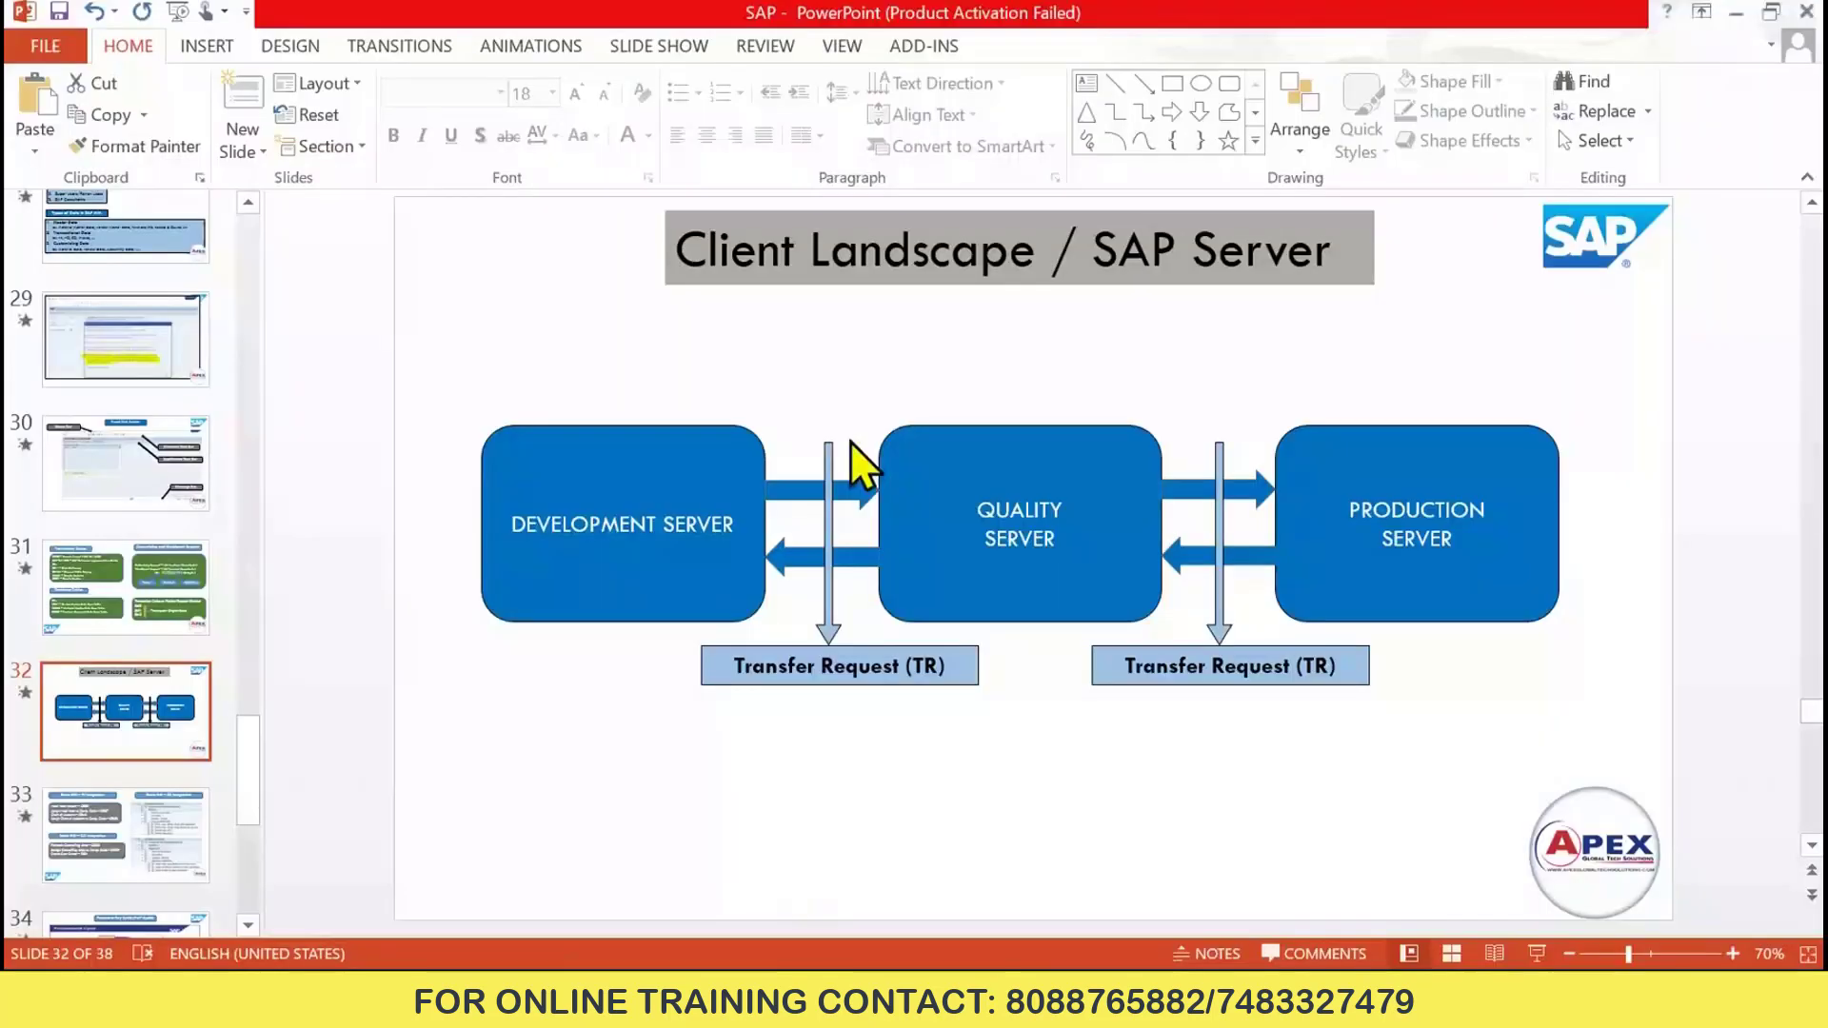
scroll(119, 467, "up", 5)
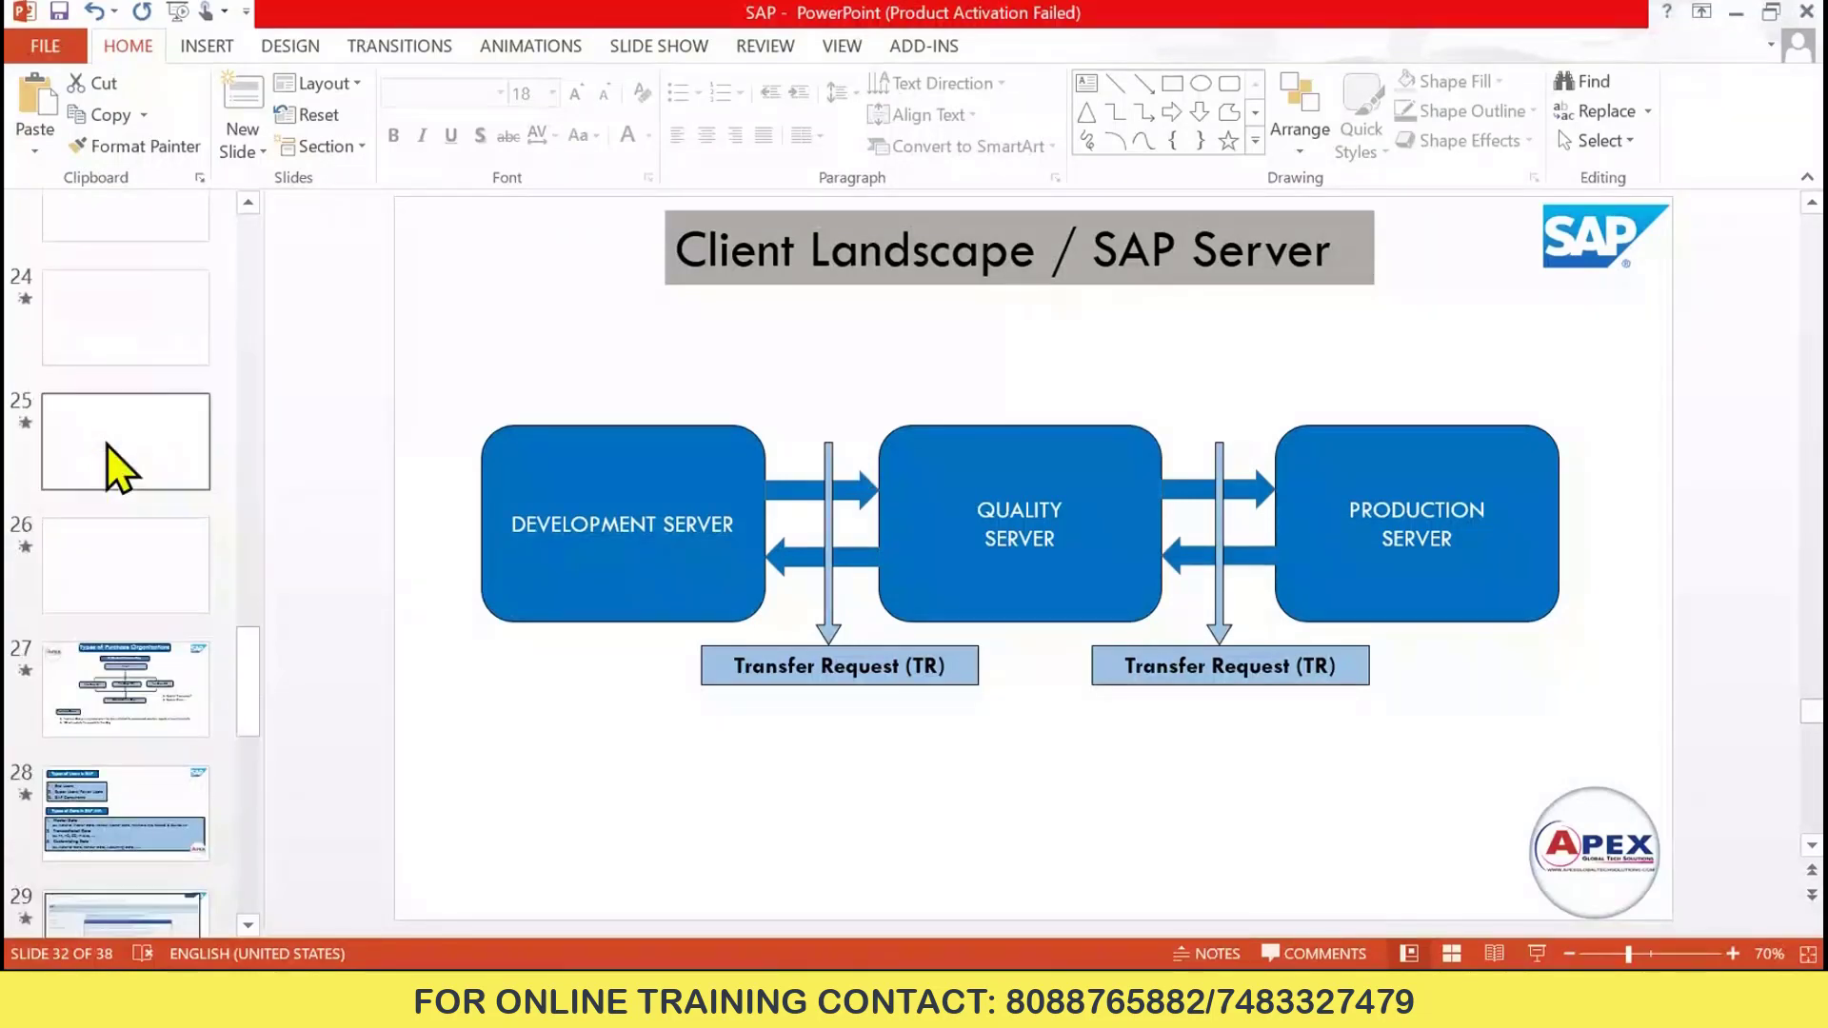
left_click(118, 346)
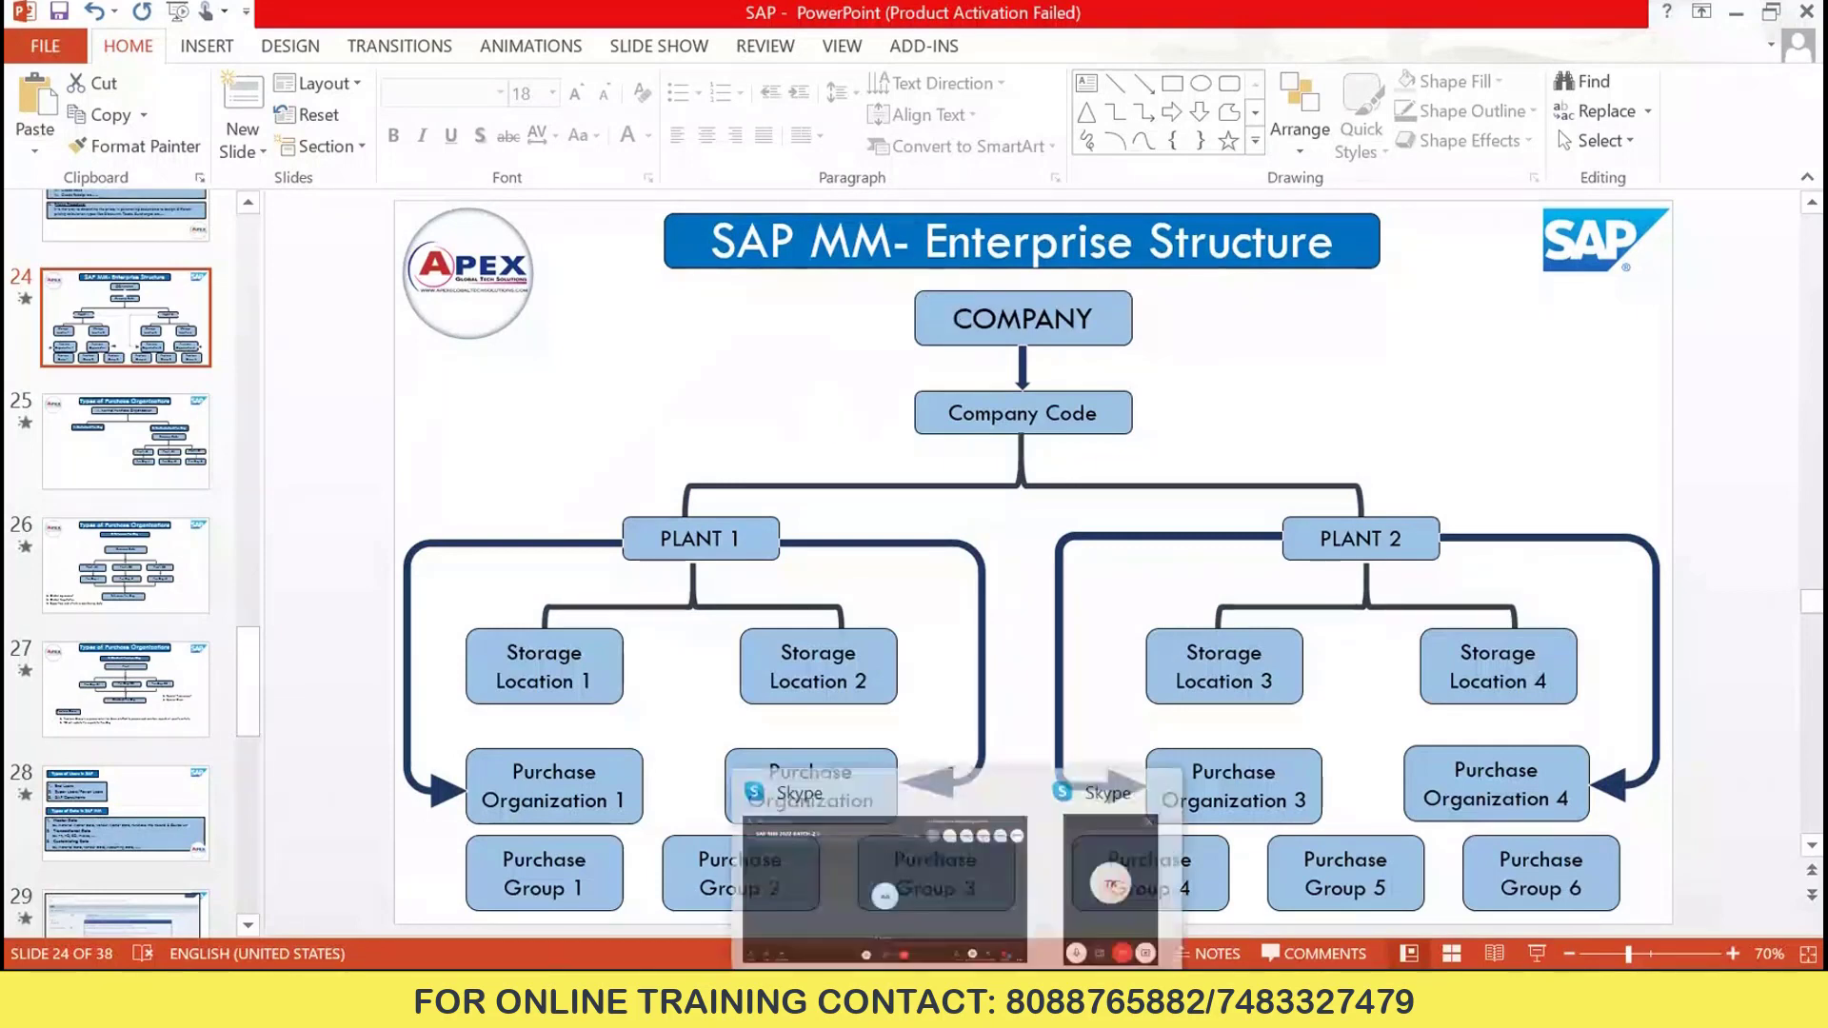
mouse_move(1100, 885)
left_click(1074, 937)
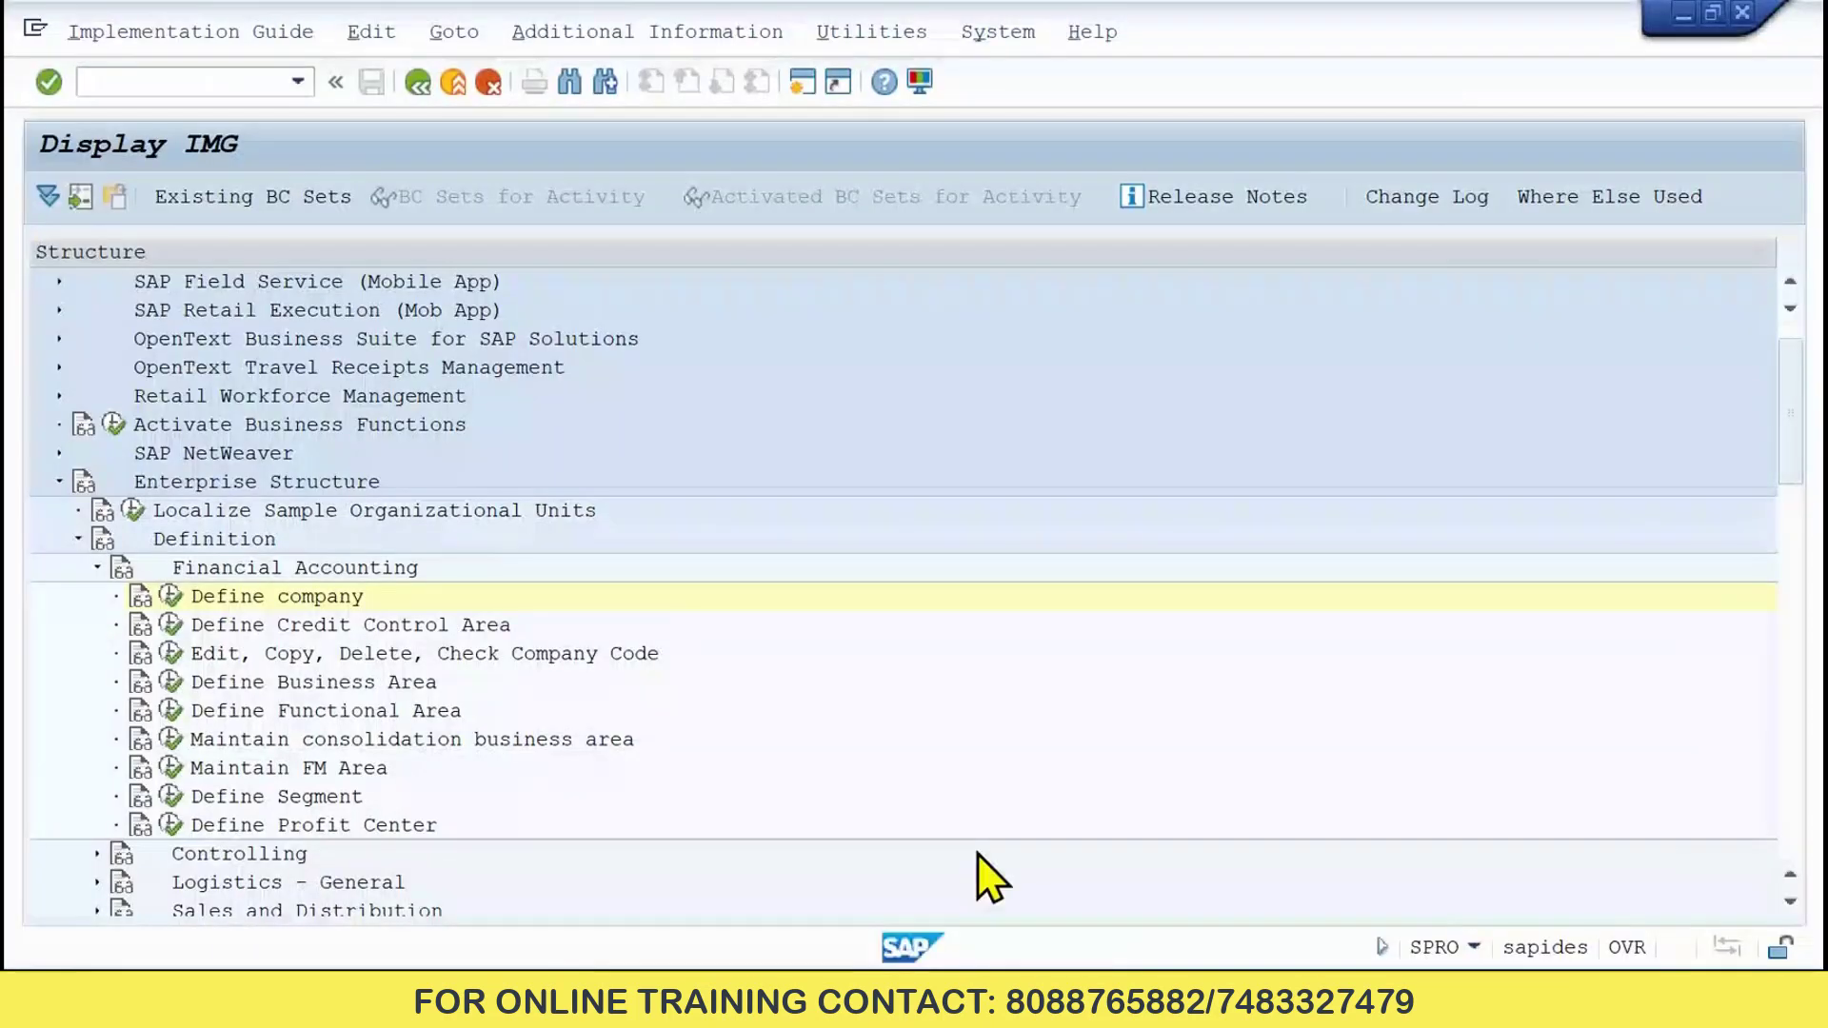
mouse_move(1026, 999)
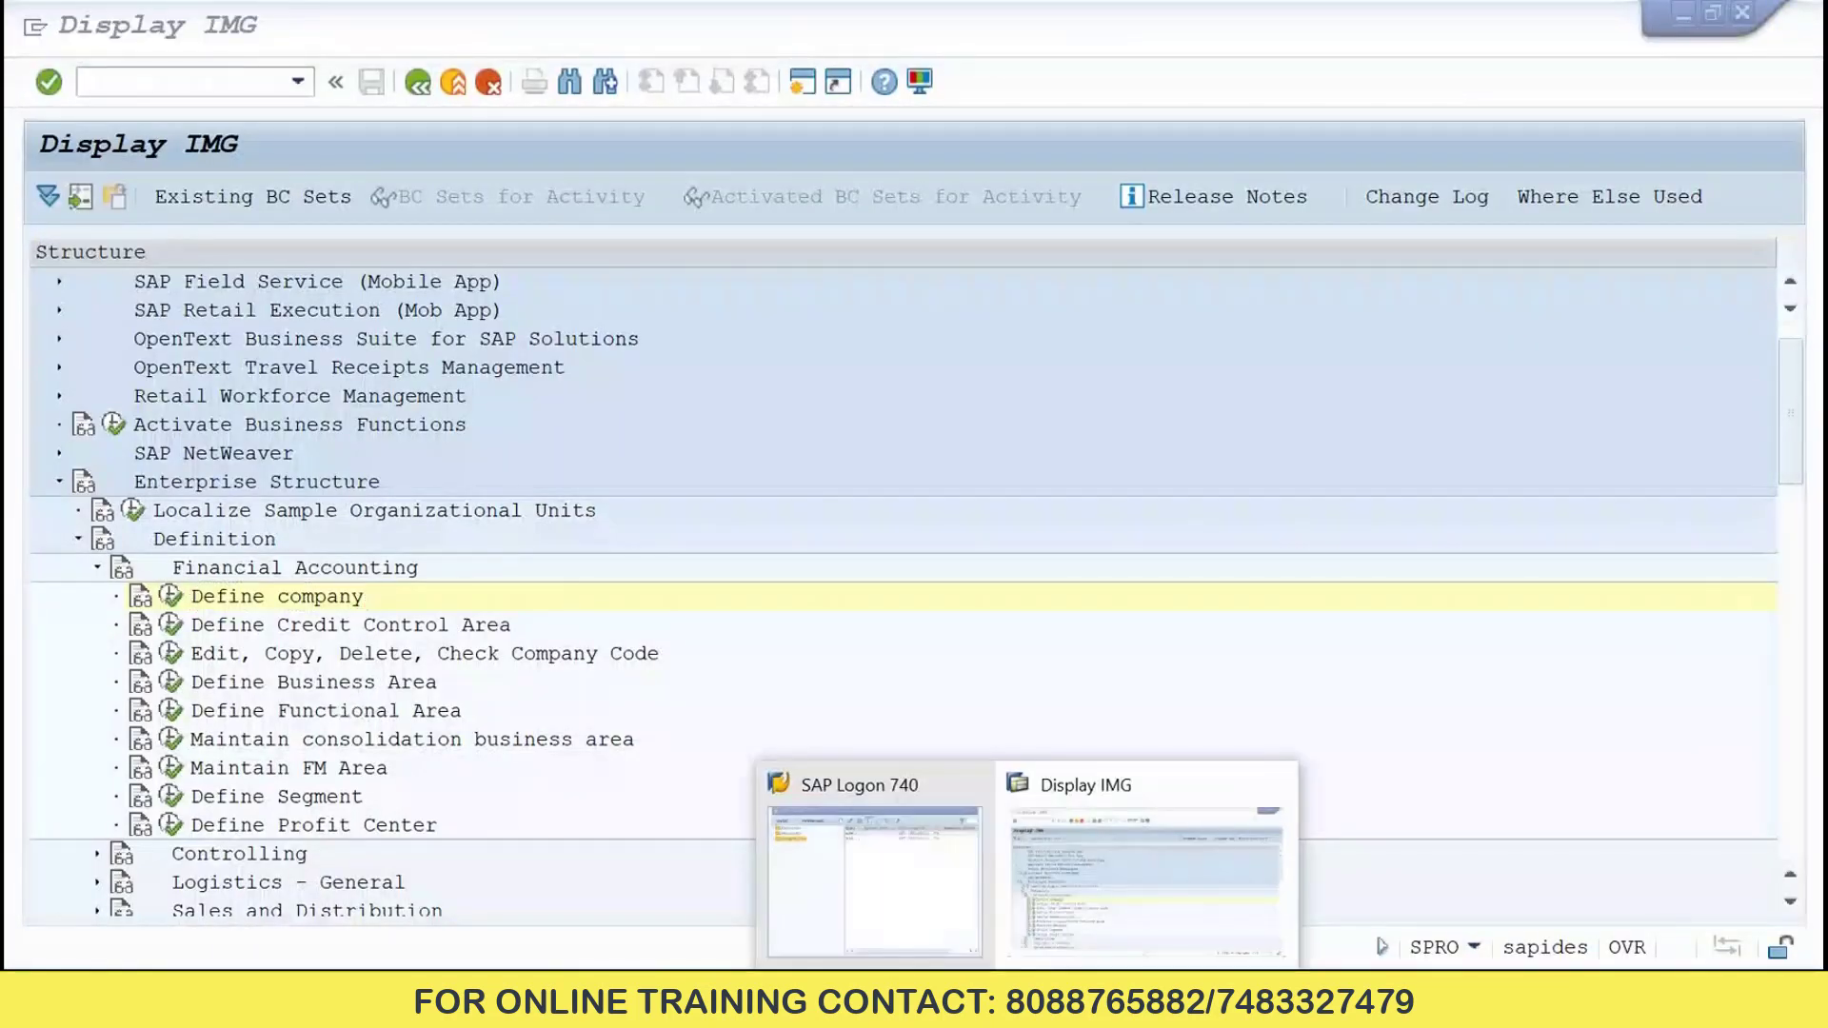
left_click(951, 1000)
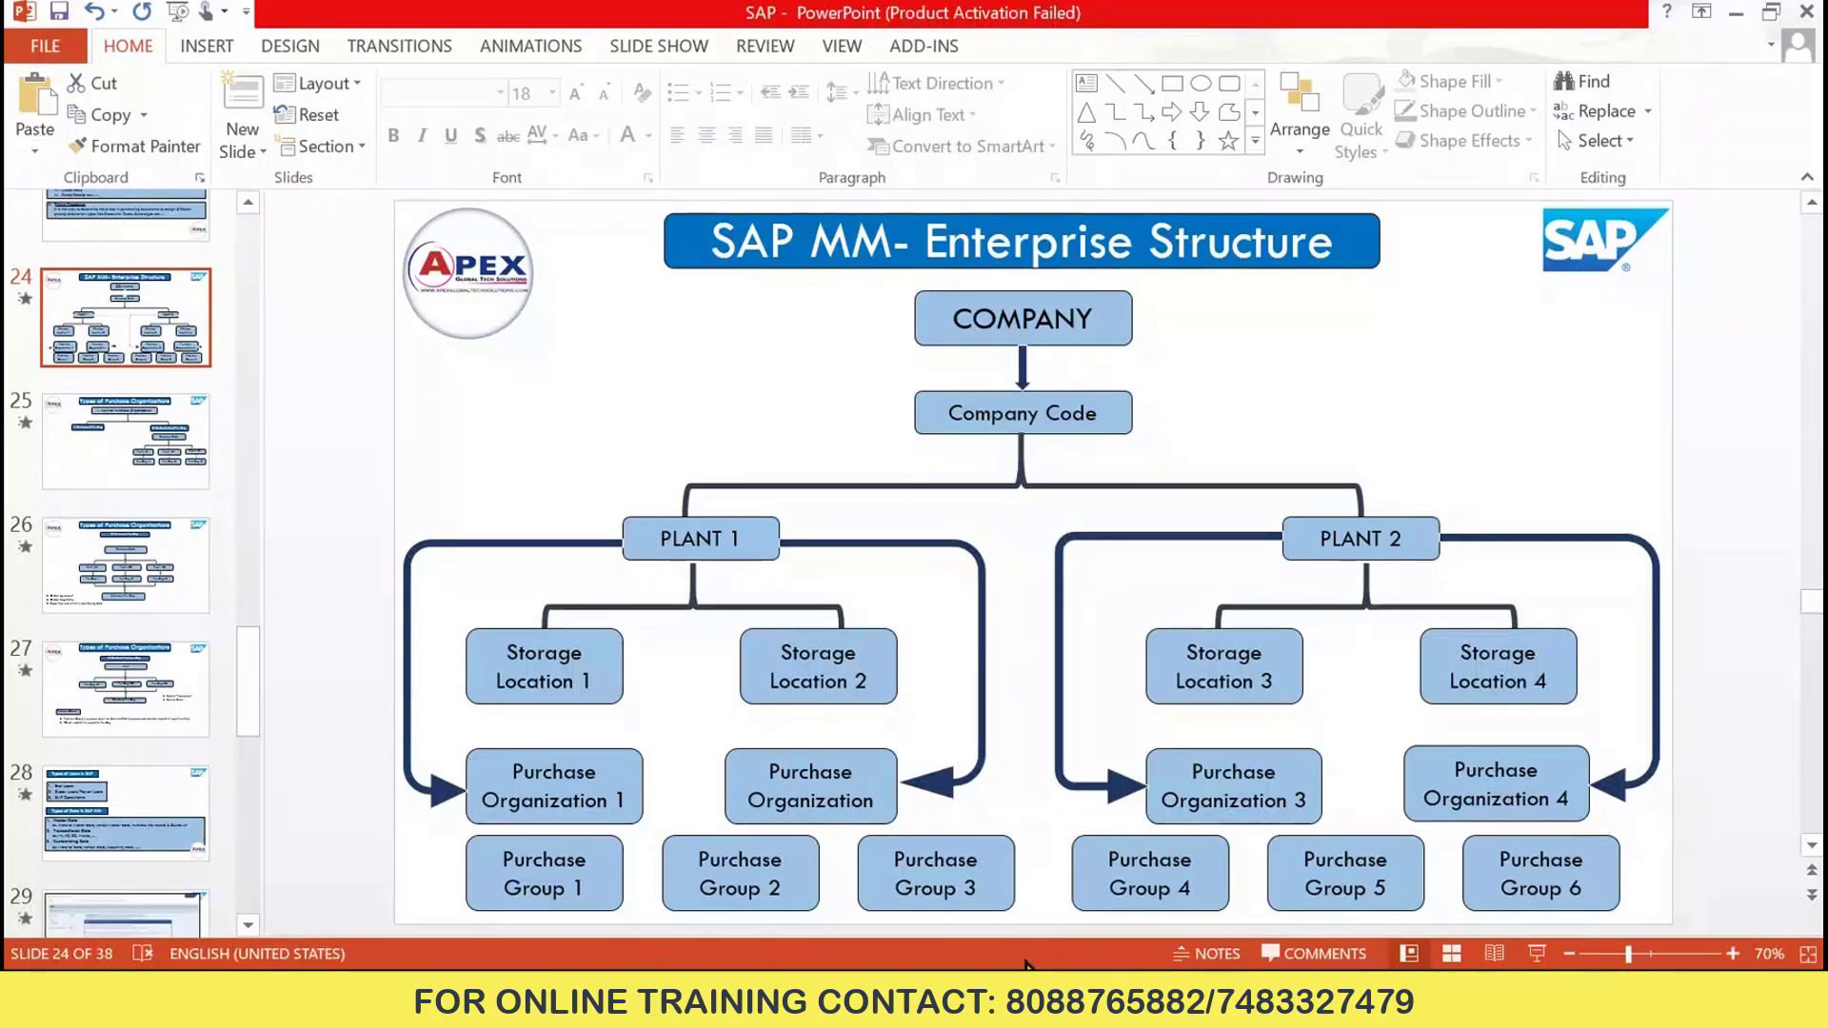
mouse_move(1073, 999)
left_click(1072, 920)
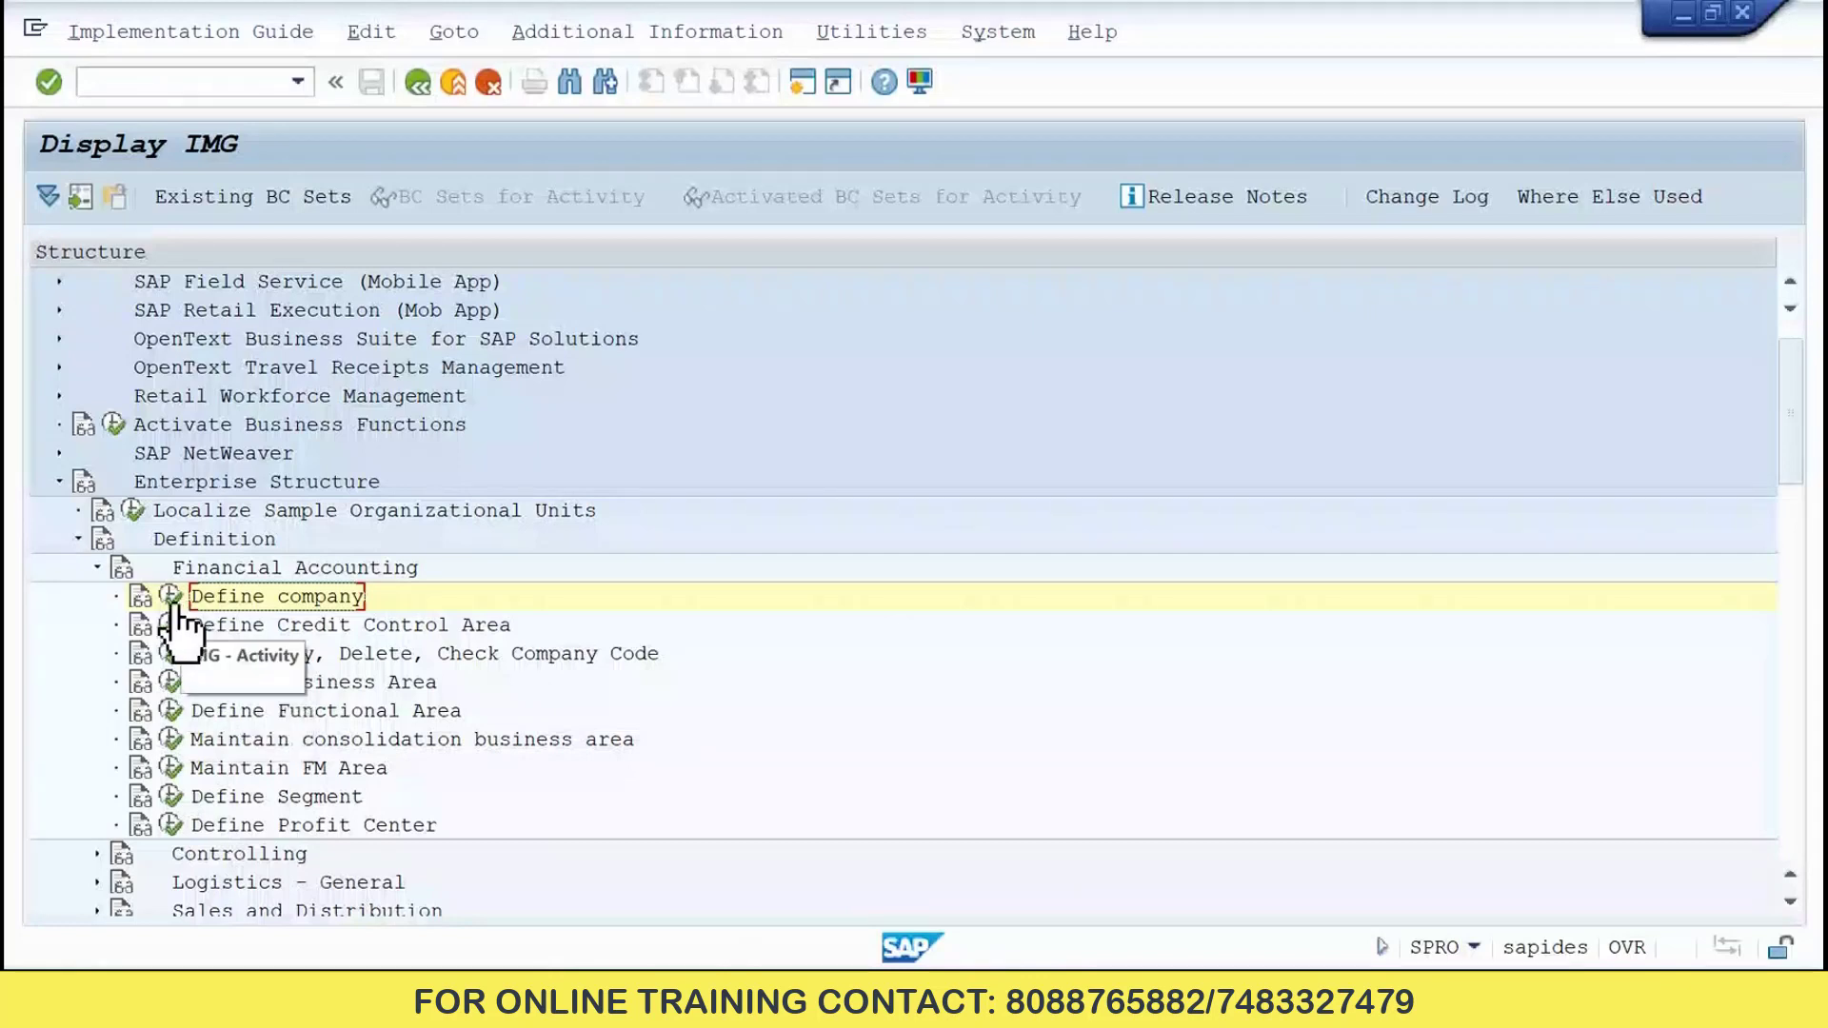
- Execute the Edit, Copy, Delete, Check Company Code activity and choose Copy, delete, check company code
left_click(169, 655)
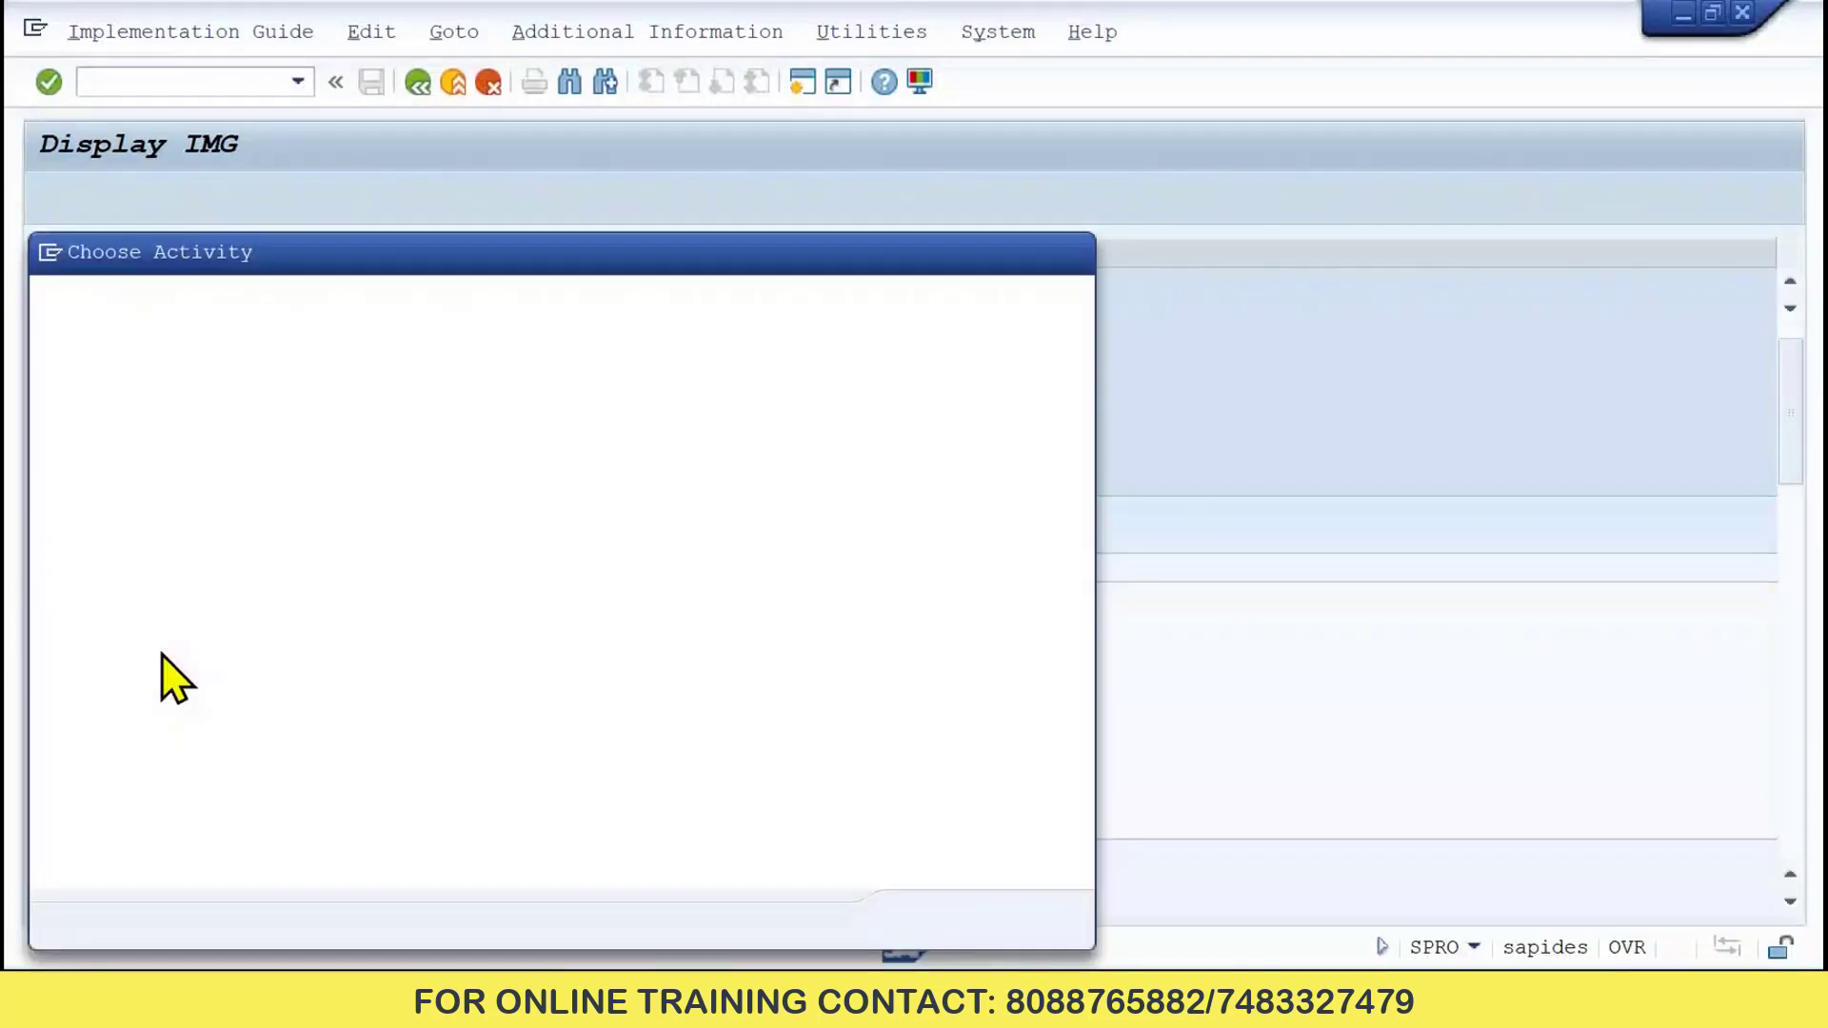
left_click_drag(372, 267, 549, 126)
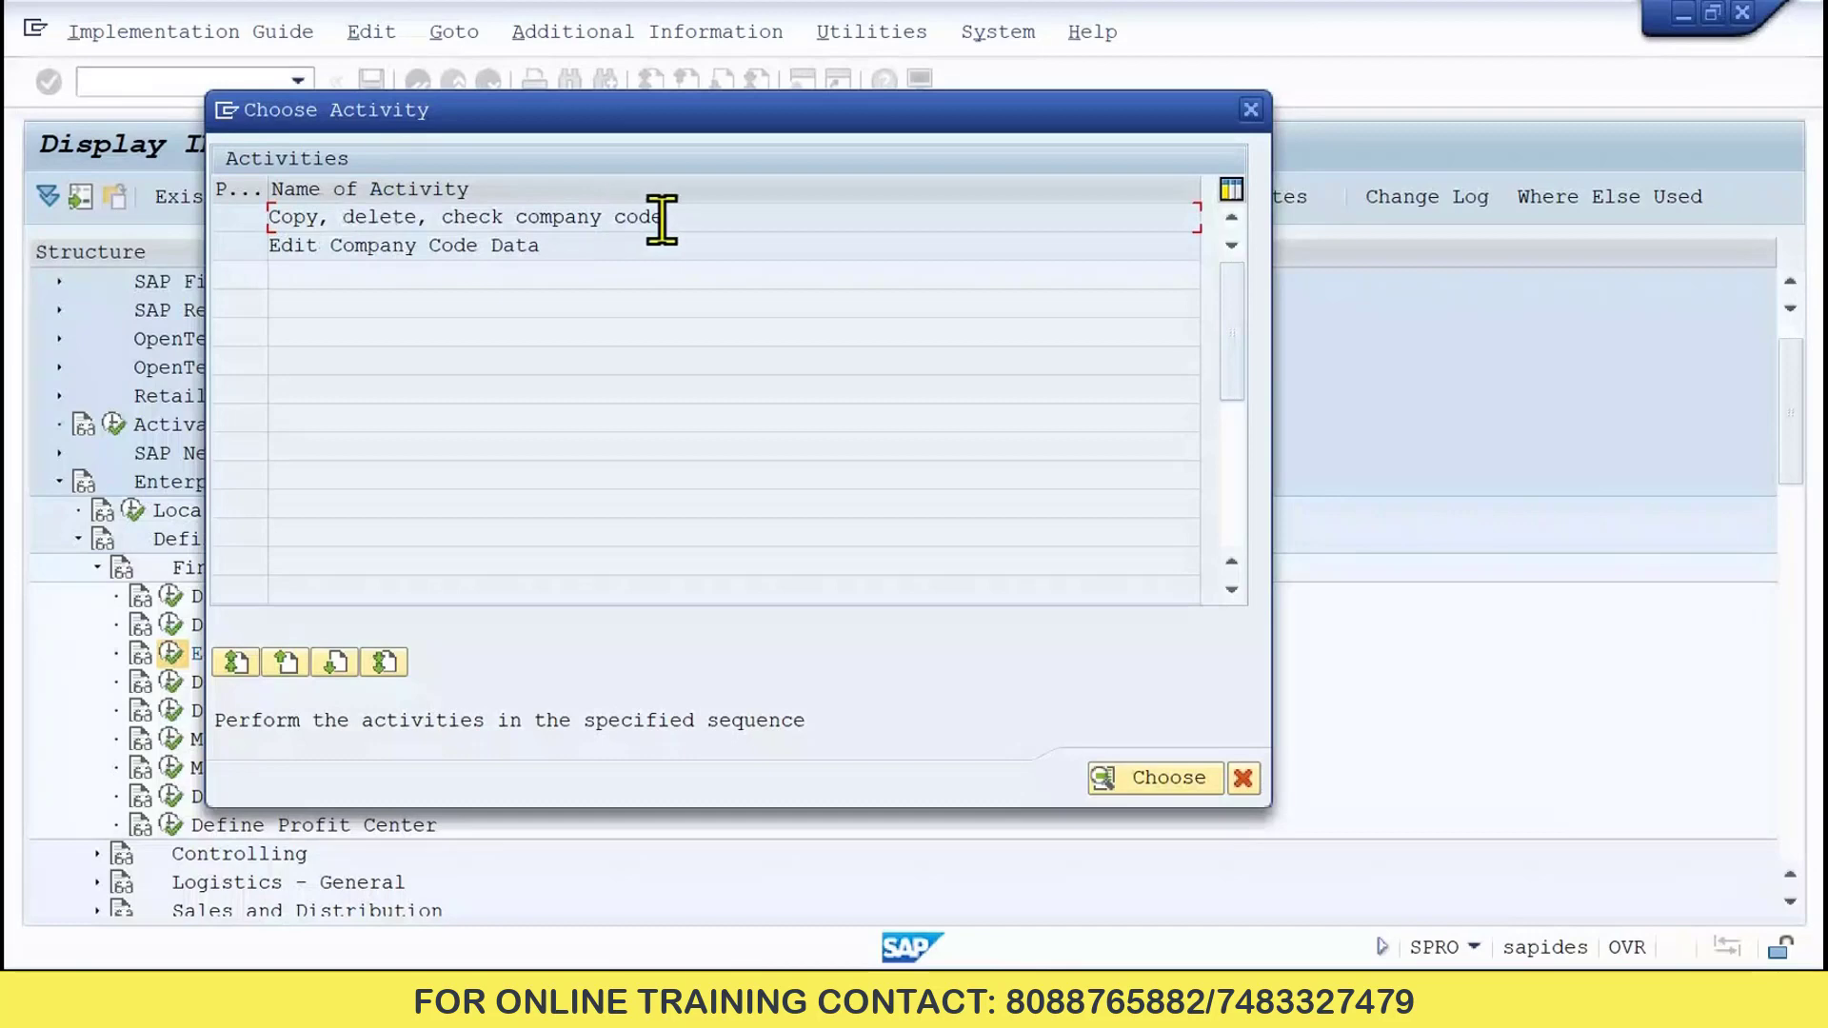
double_click(365, 217)
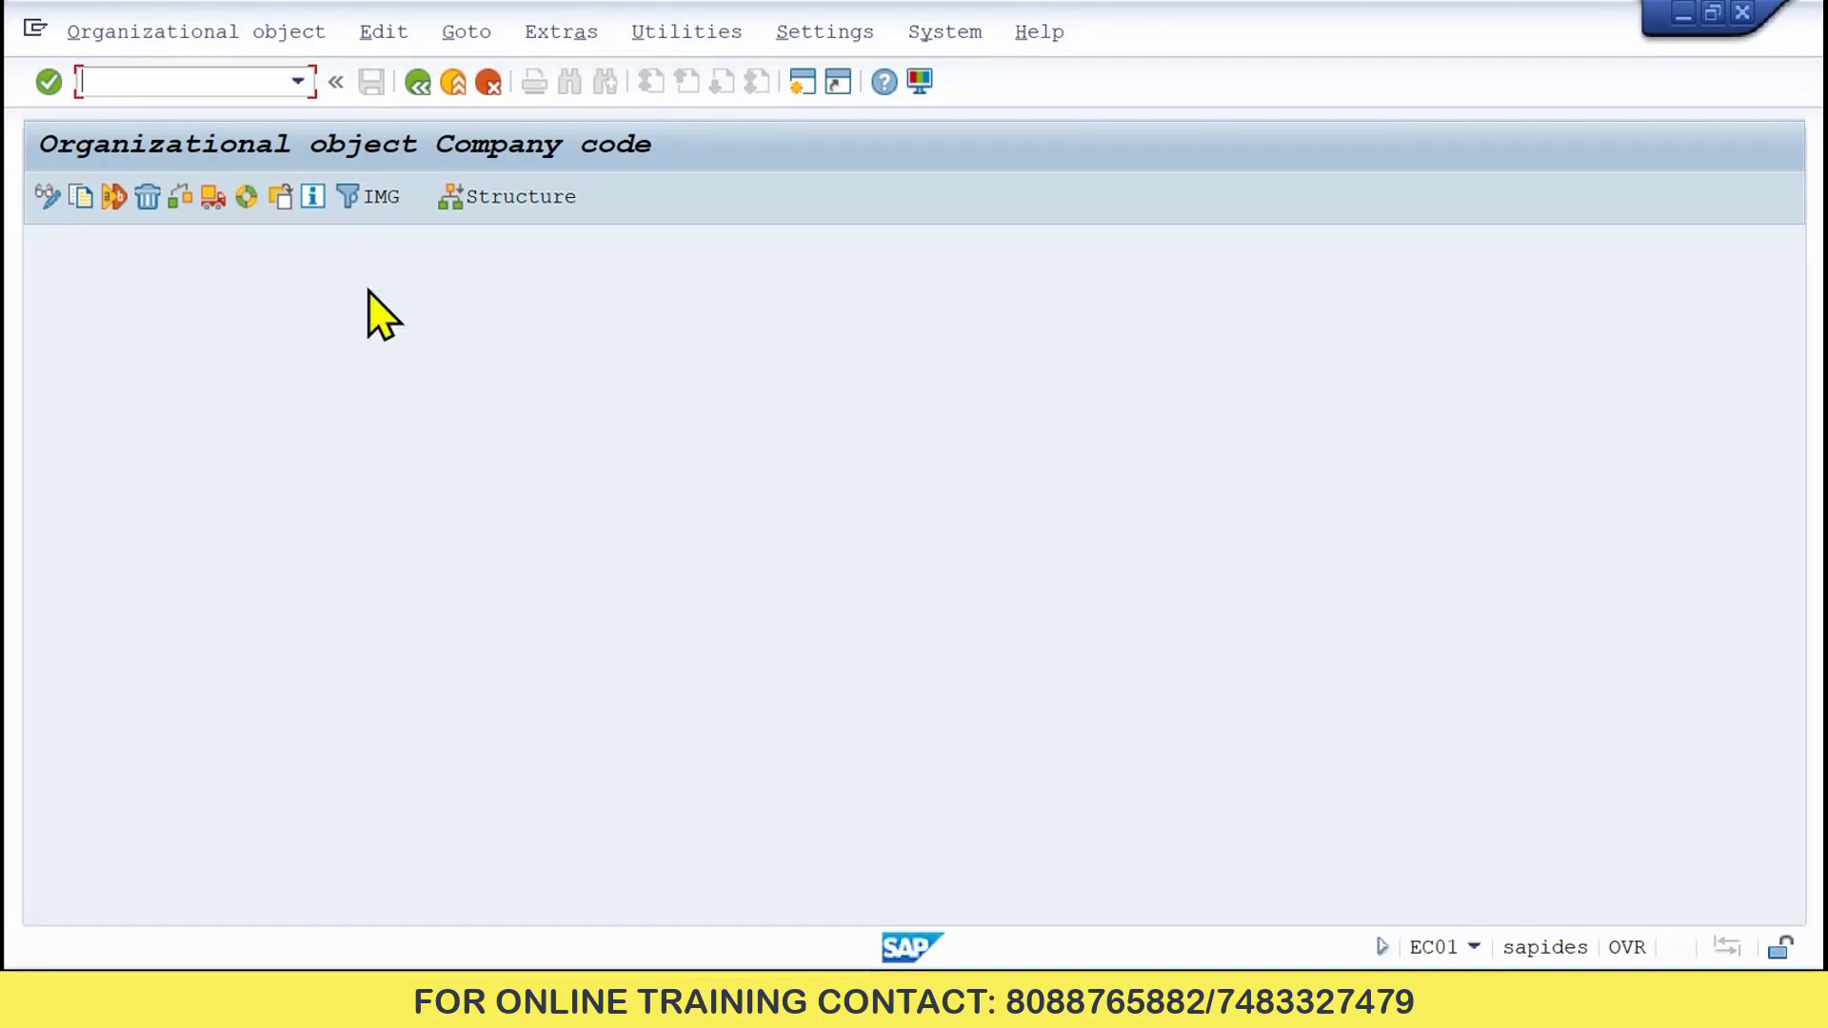
- Start copying the company code organizational object, and move the information message to a clear area to read its text
left_click(82, 200)
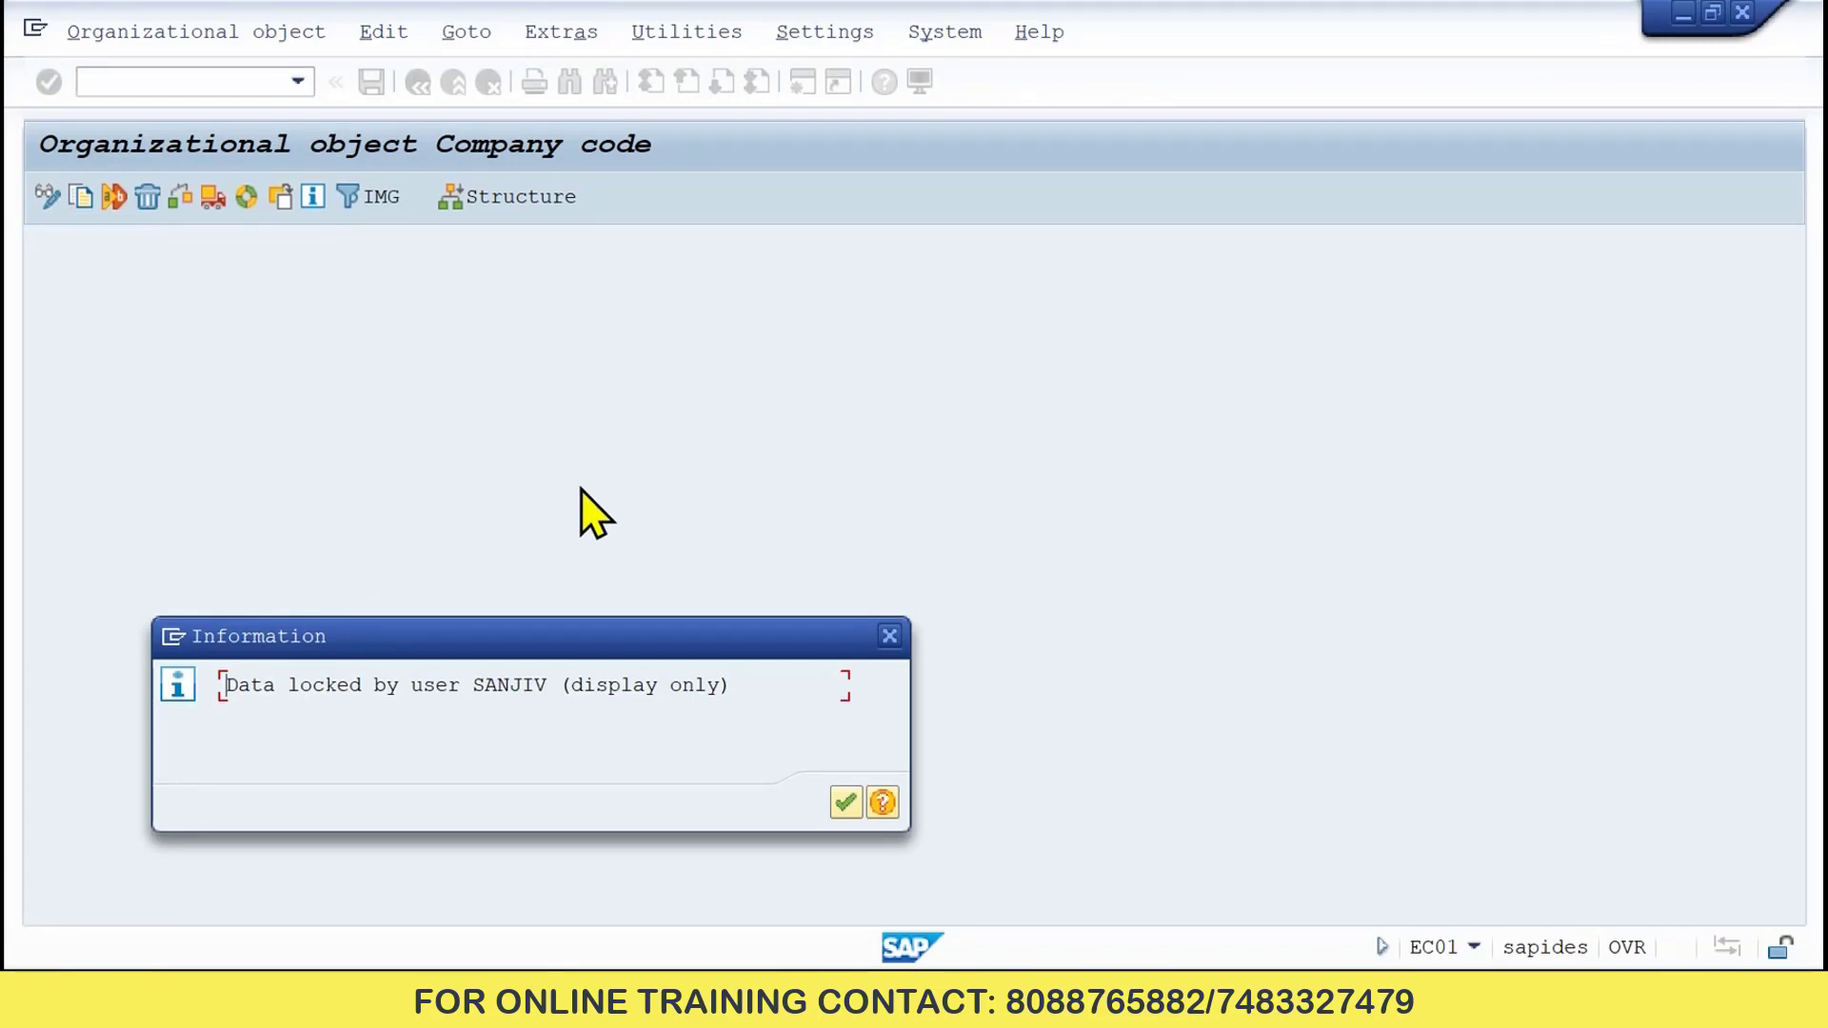
left_click_drag(459, 632, 506, 238)
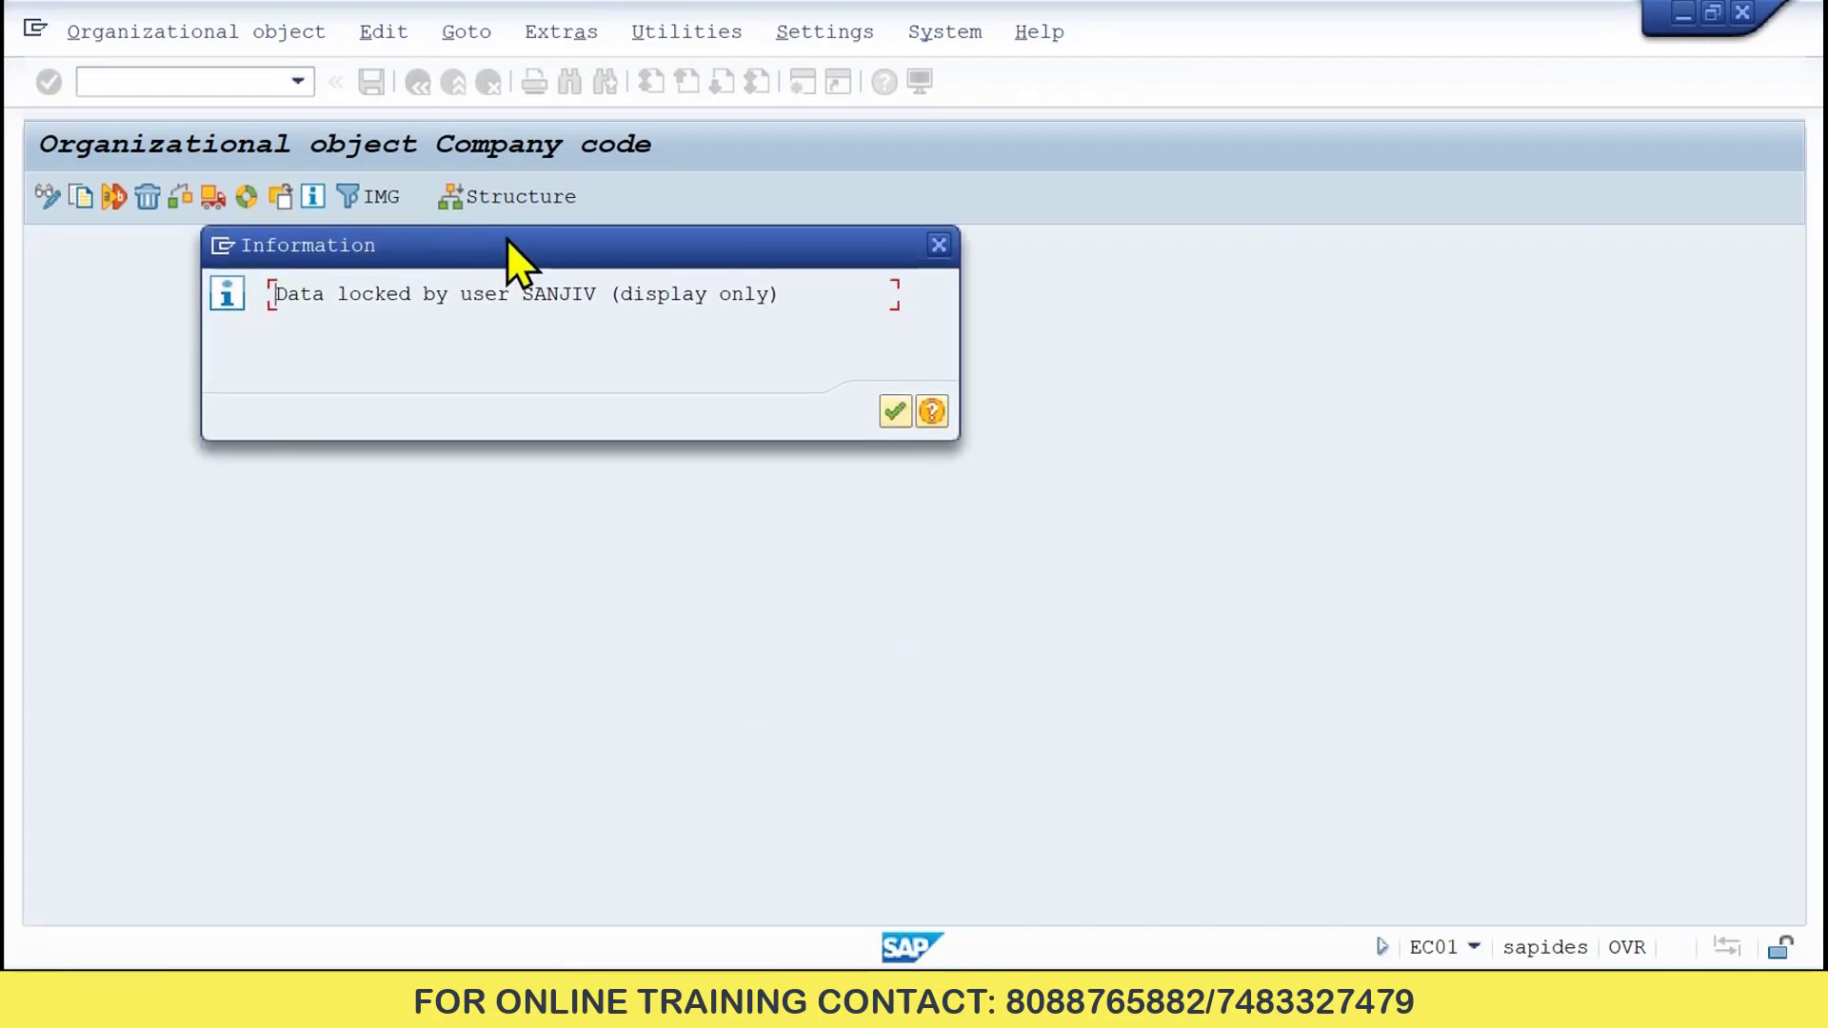
left_click_drag(276, 294, 842, 294)
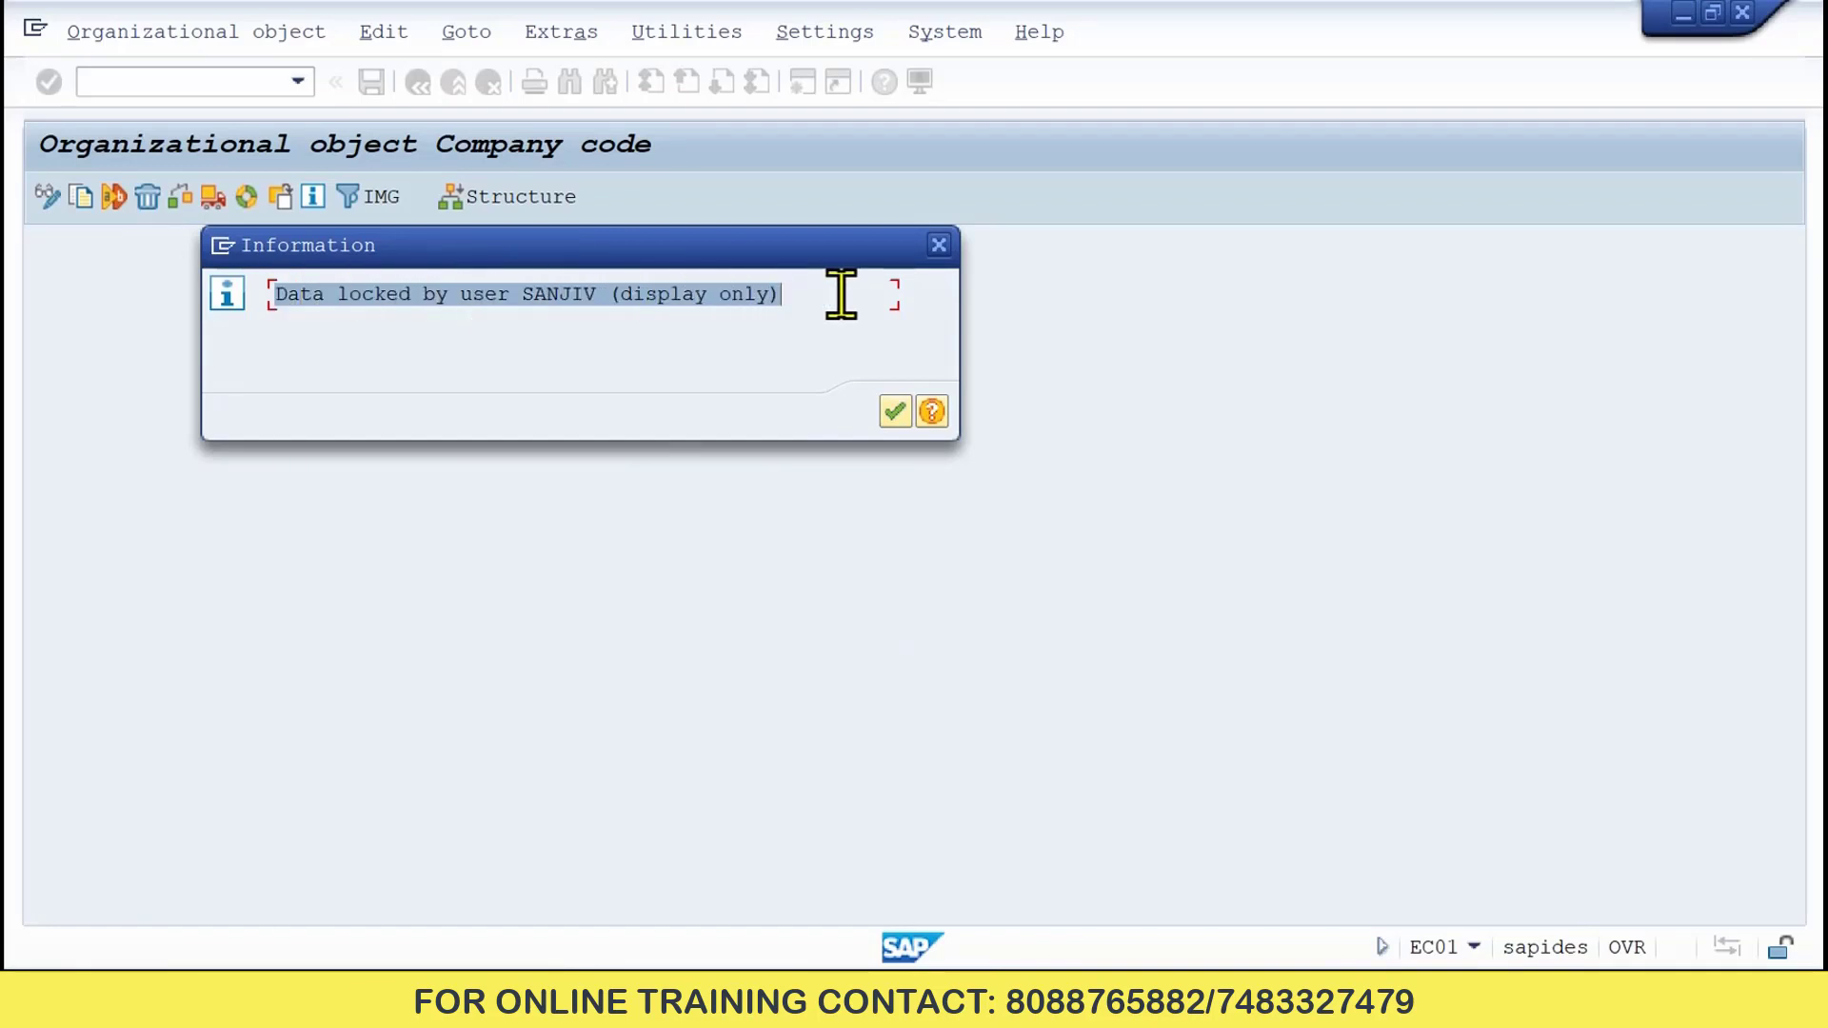